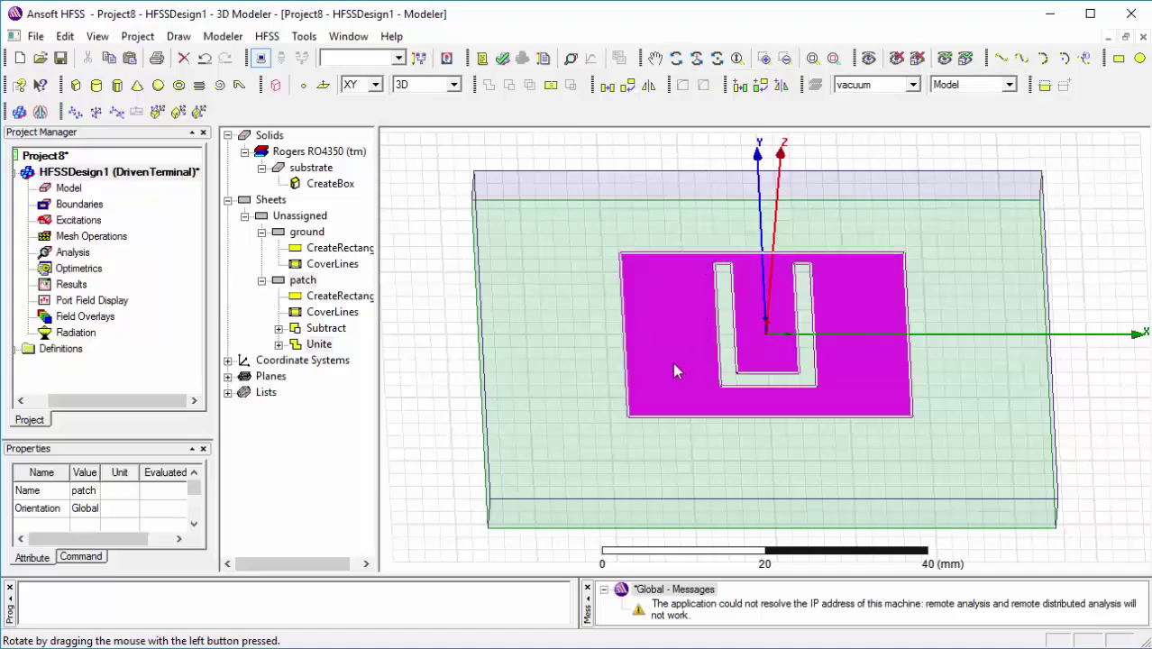
Step: Draw a circle of about 4.5 mm radius centred at (-8, -14, 0), working from the ground side of the model
{"action": "left_click", "coordinate": [675, 58]}
{"action": "left_click_drag", "start_coordinate": [682, 379], "coordinate": [525, 272]}
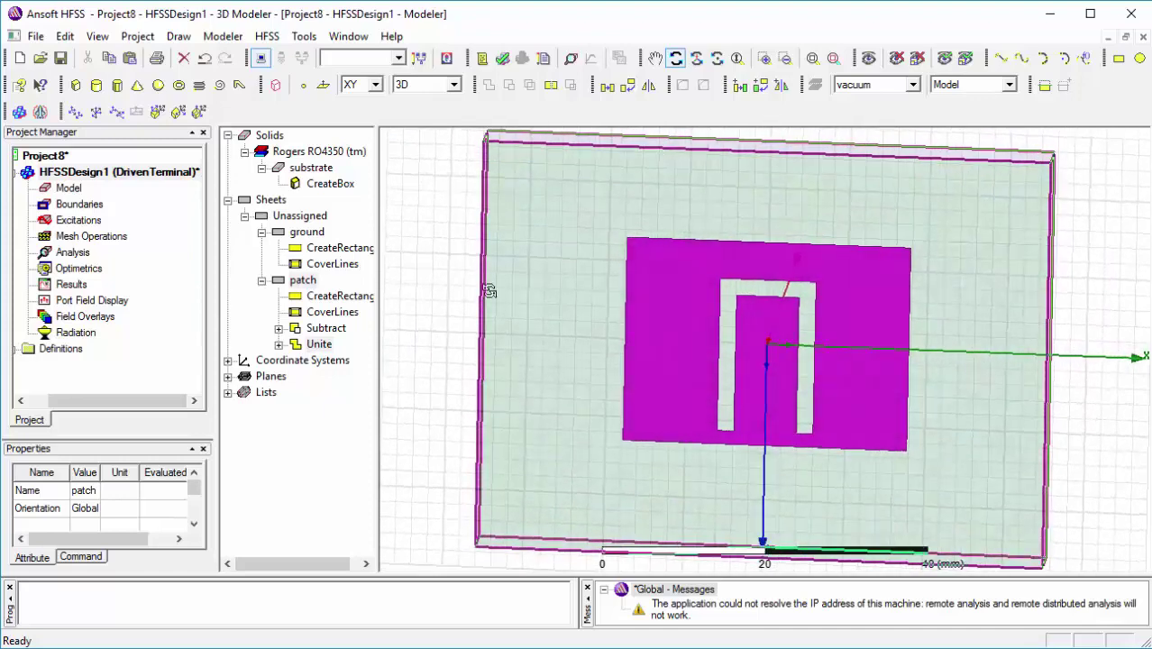
{"action": "left_click", "coordinate": [675, 57]}
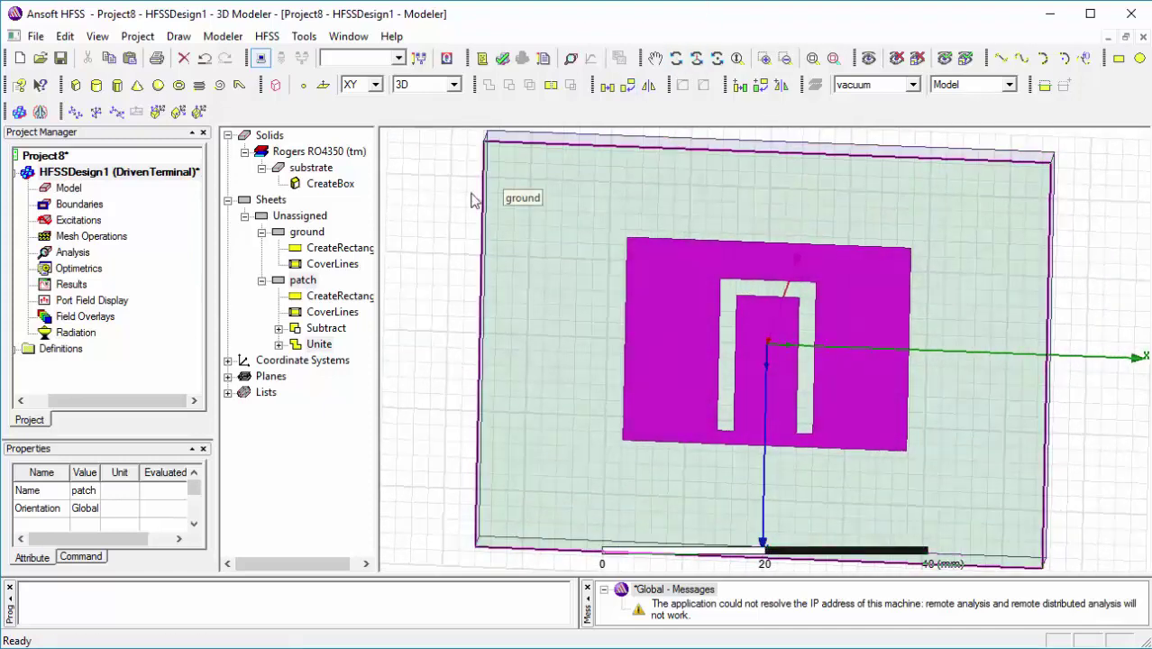
{"action": "left_click", "coordinate": [439, 202]}
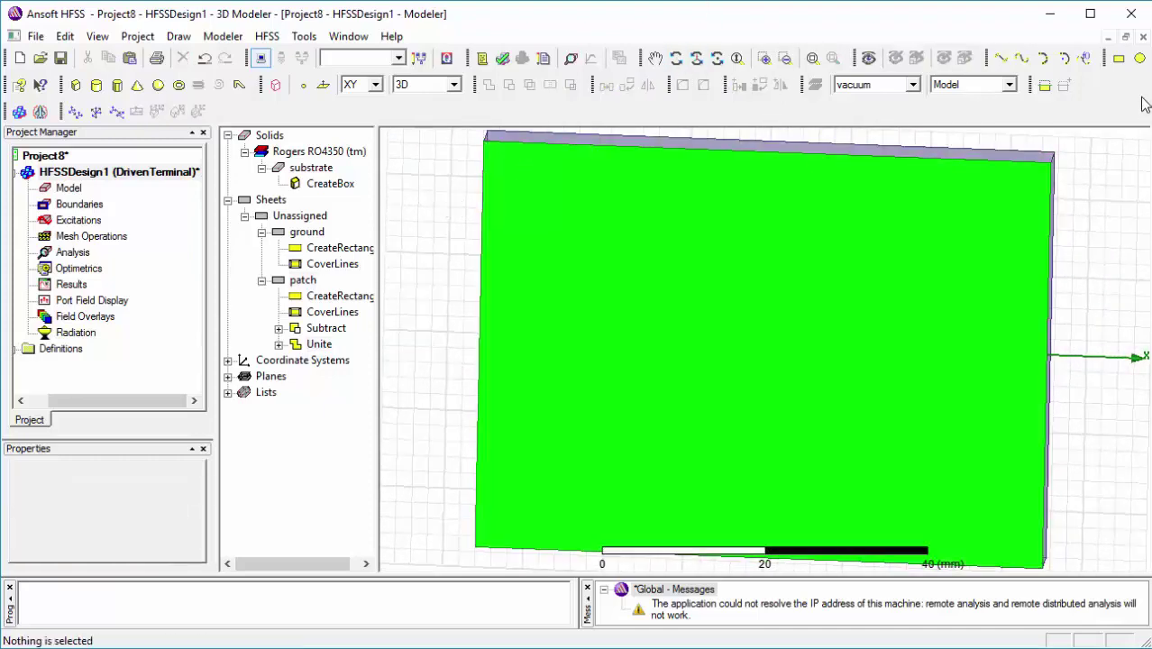
{"action": "left_click", "coordinate": [1140, 58]}
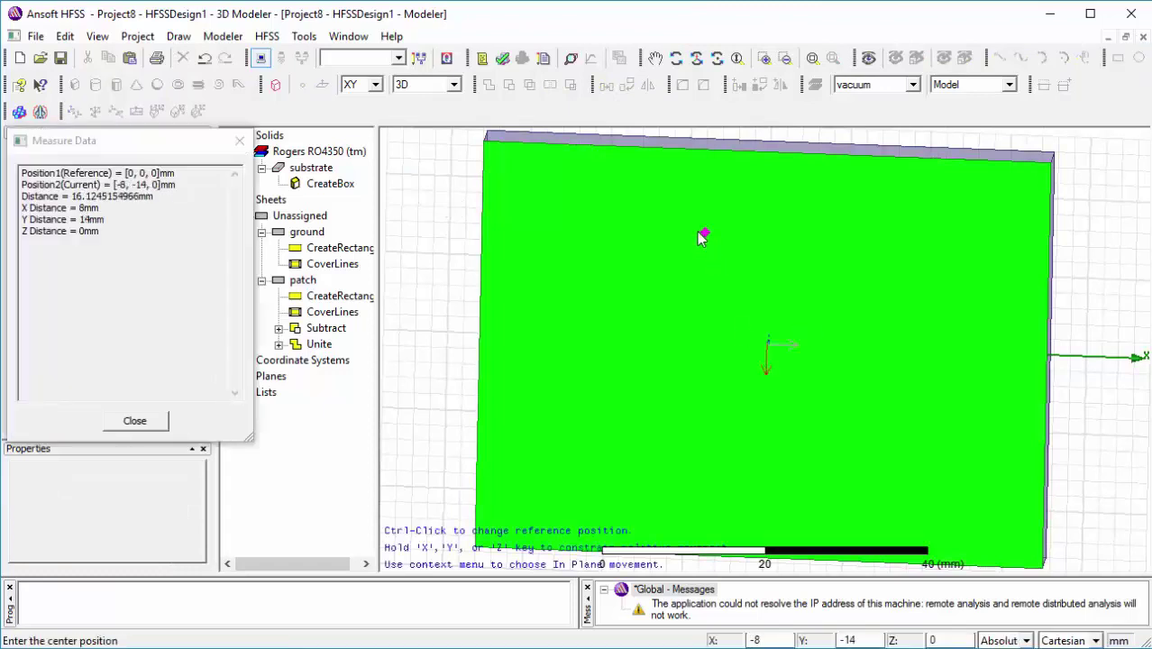
{"action": "left_click", "coordinate": [705, 234]}
{"action": "left_click", "coordinate": [736, 258]}
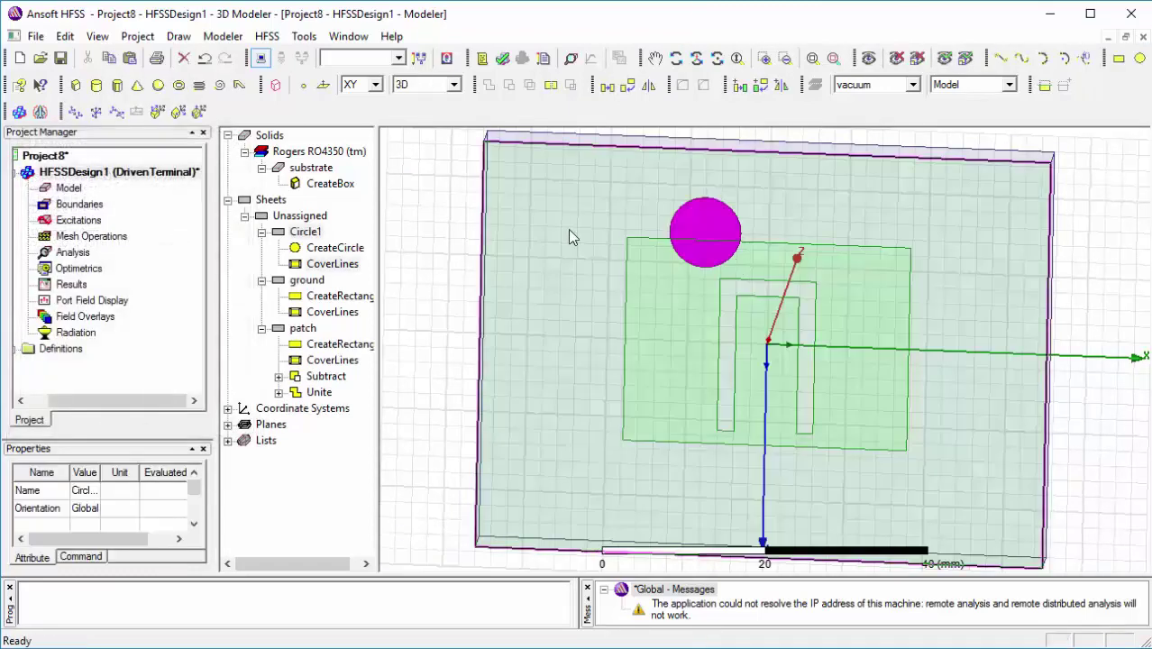
{"action": "left_click", "coordinate": [658, 219]}
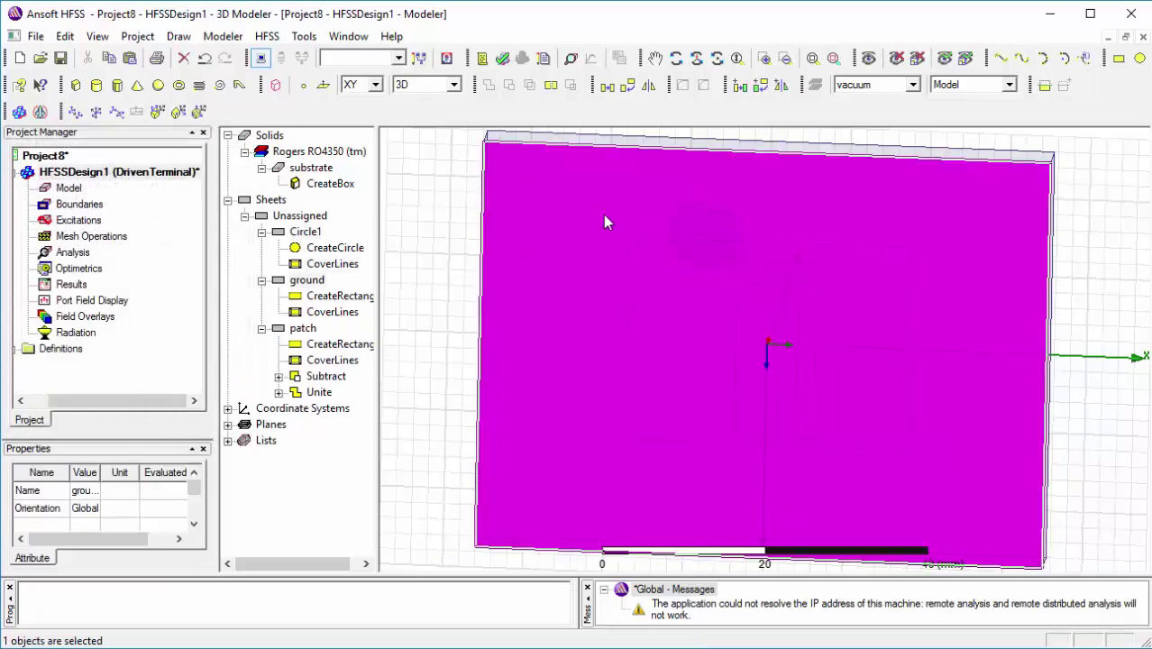
{"action": "left_click", "coordinate": [419, 246]}
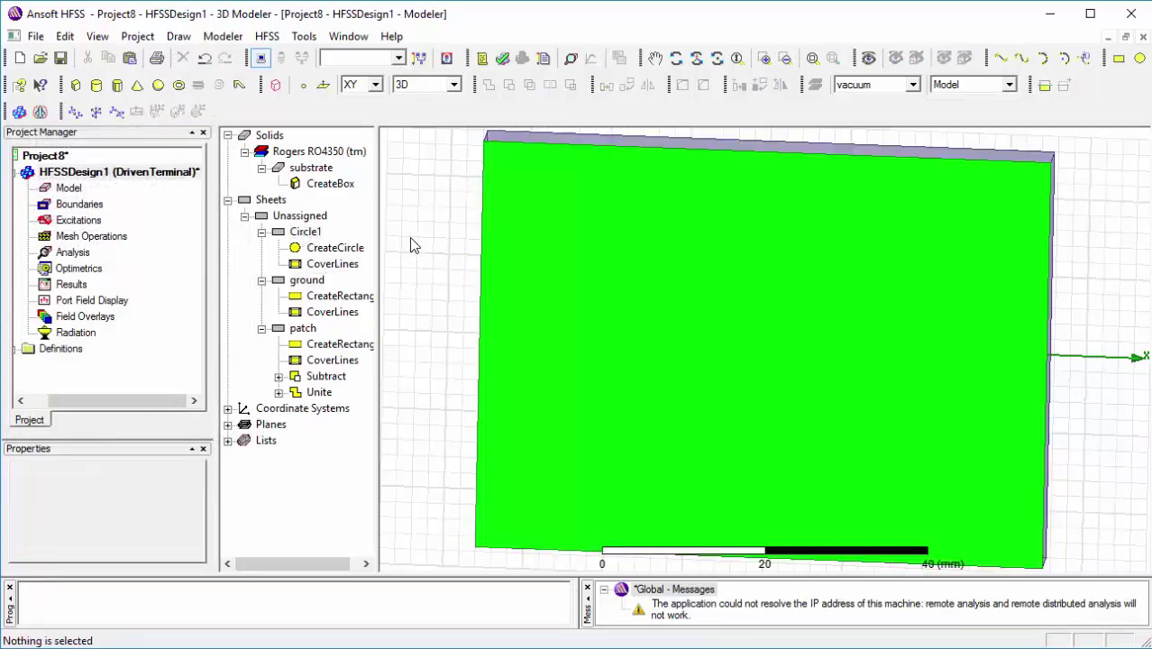
Step: Change the new circle's display color to bright green (0, 255, 0)
{"action": "double_click", "coordinate": [304, 233]}
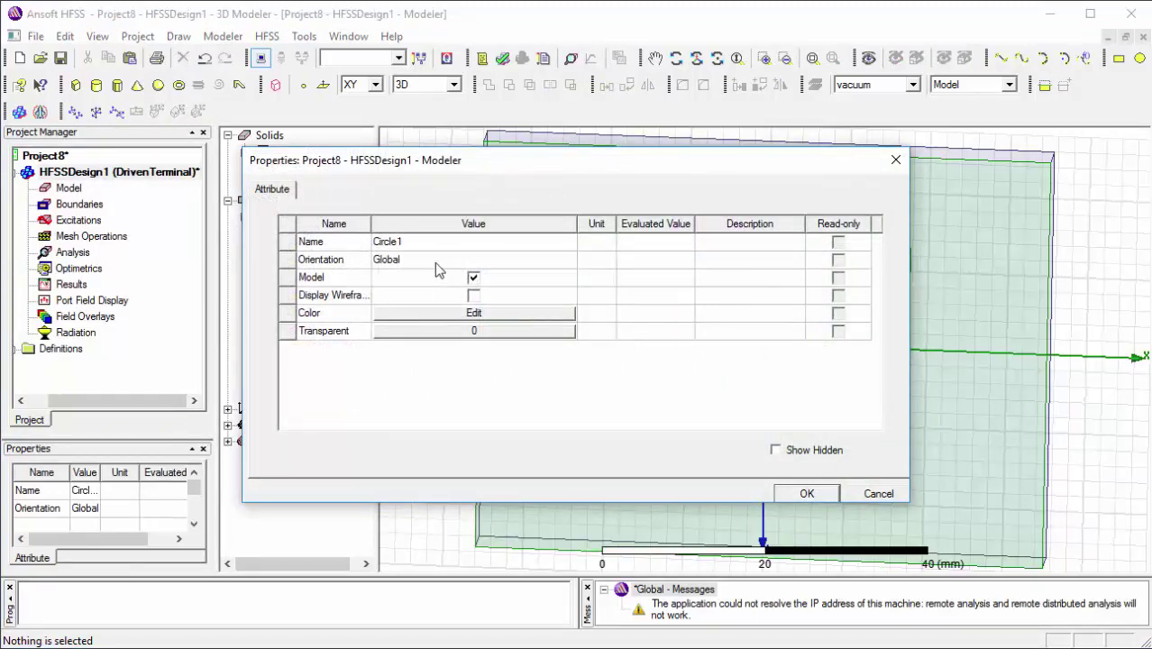
{"action": "left_click", "coordinate": [462, 314]}
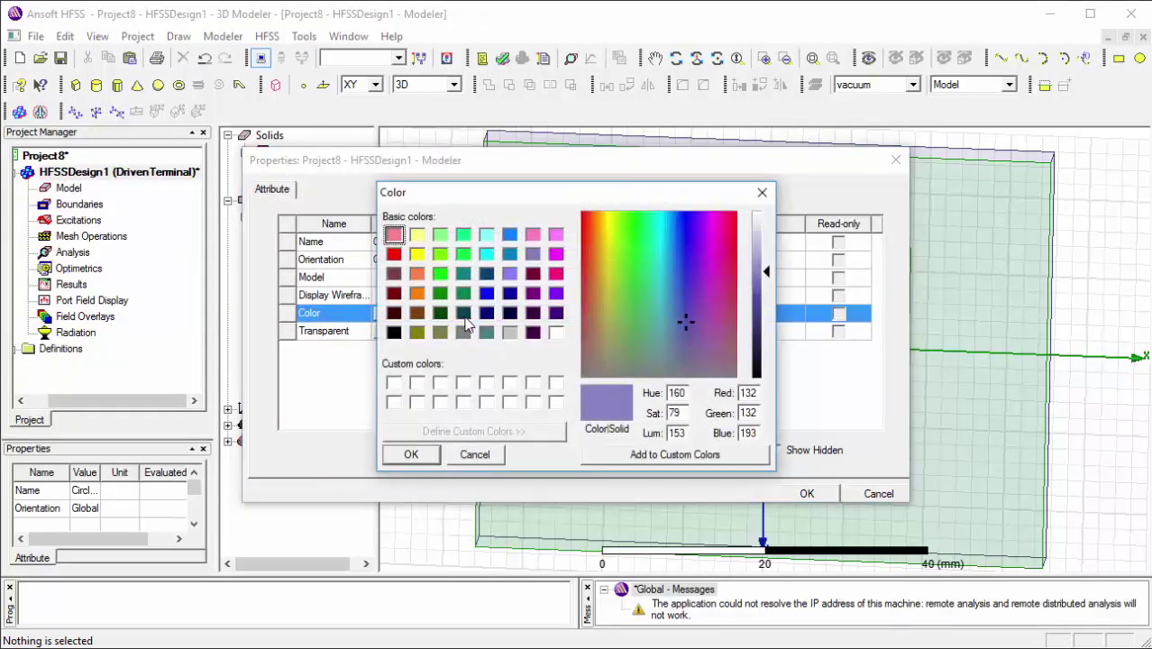
{"action": "left_click", "coordinate": [472, 456]}
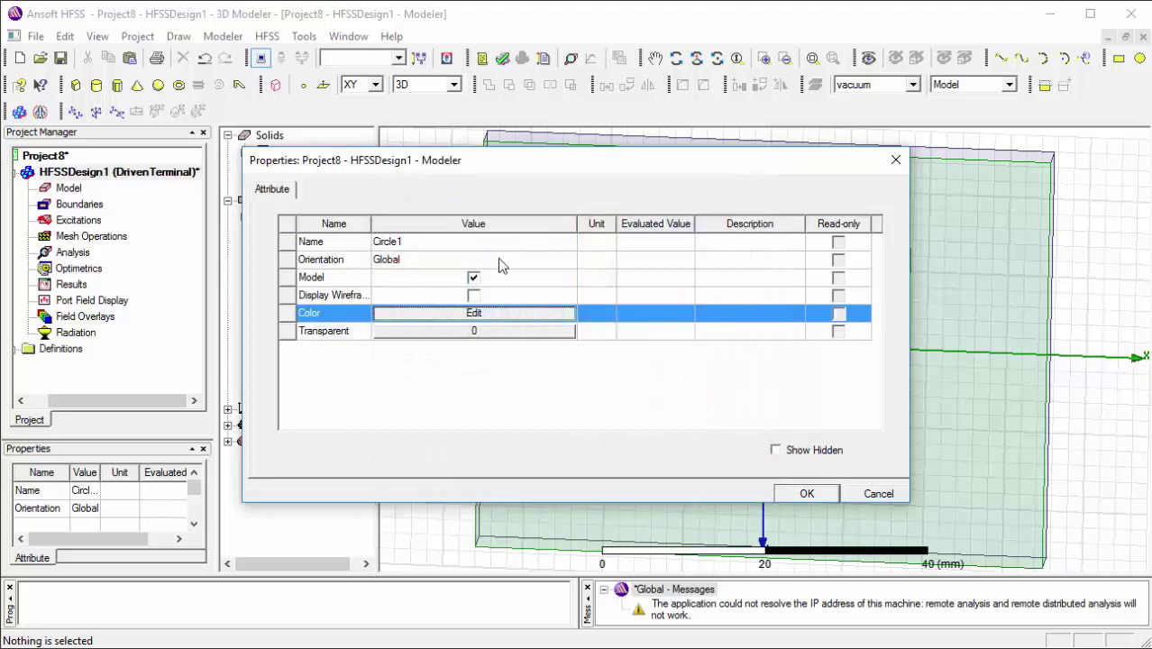
{"action": "left_click", "coordinate": [477, 315]}
{"action": "left_click", "coordinate": [441, 275]}
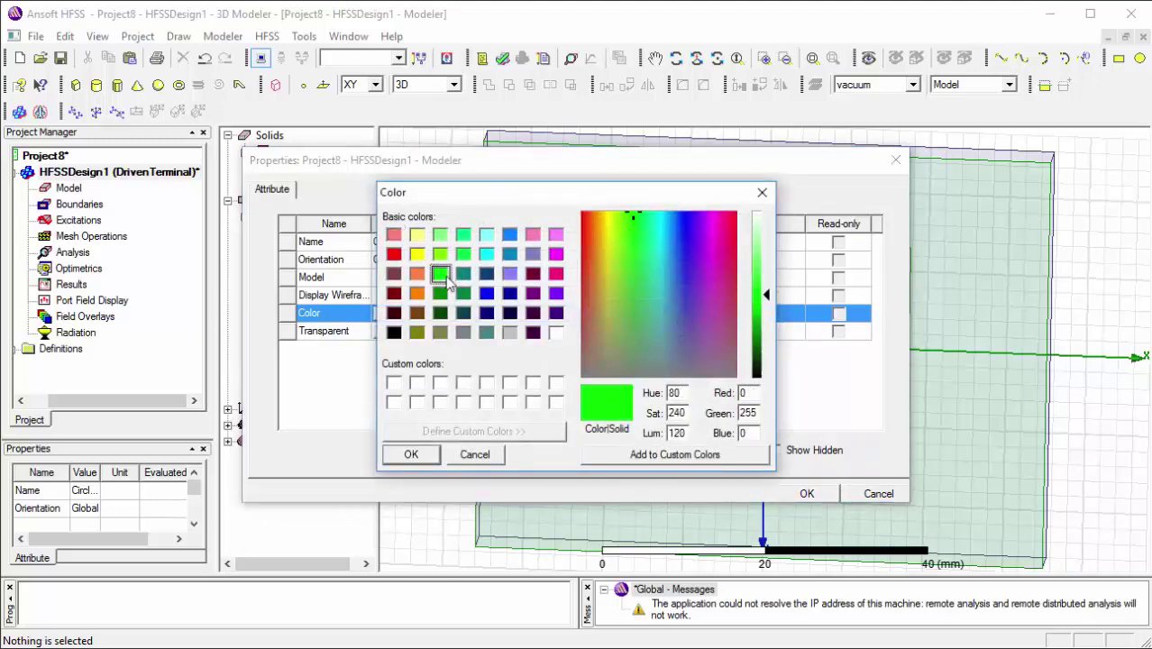
{"action": "left_click", "coordinate": [412, 455]}
{"action": "left_click", "coordinate": [805, 494]}
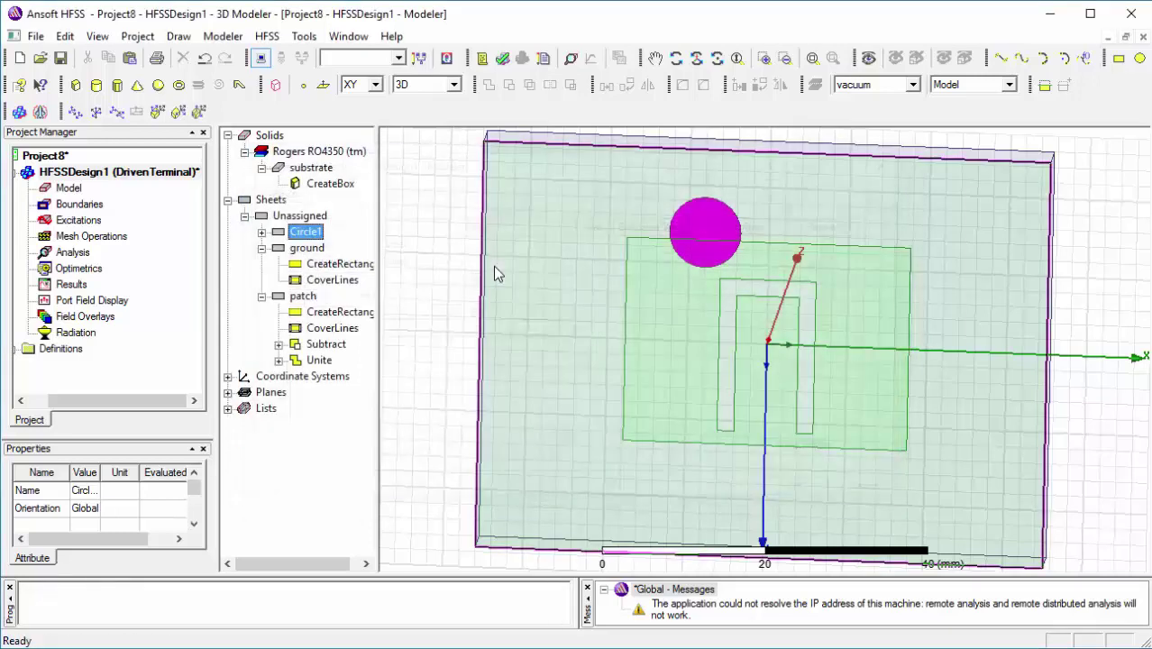
Step: Set the circle's center position to 0, -0.5, -h
{"action": "left_click", "coordinate": [261, 232]}
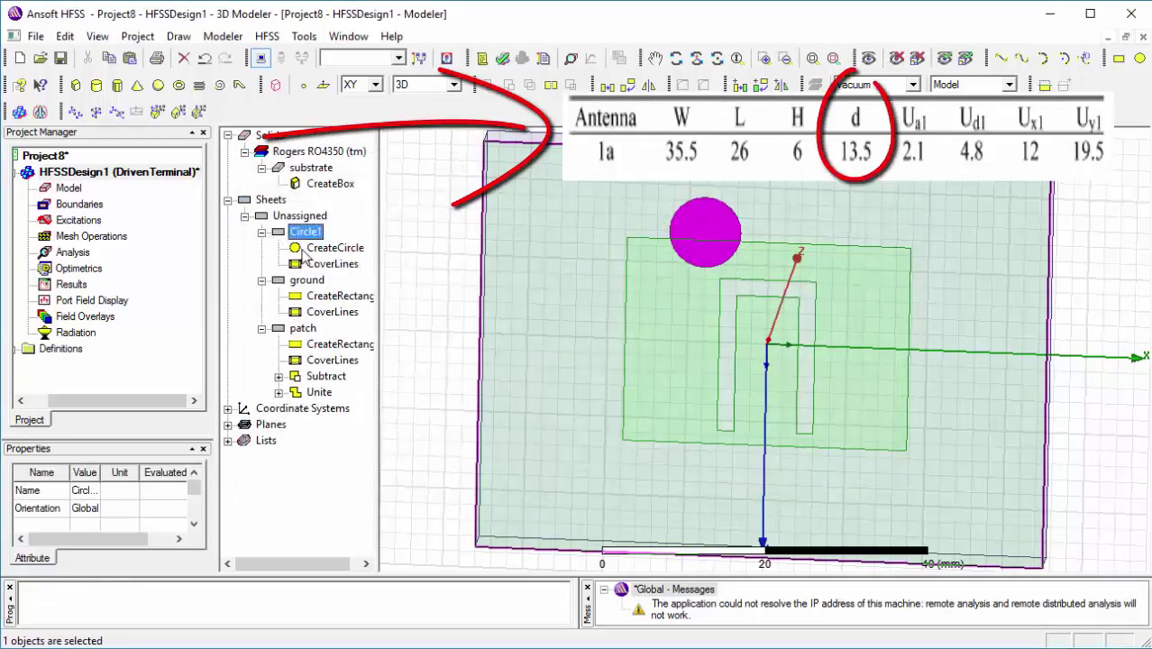
{"action": "double_click", "coordinate": [329, 248]}
{"action": "left_click", "coordinate": [458, 261]}
{"action": "left_click", "coordinate": [467, 283]}
{"action": "left_click", "coordinate": [511, 280]}
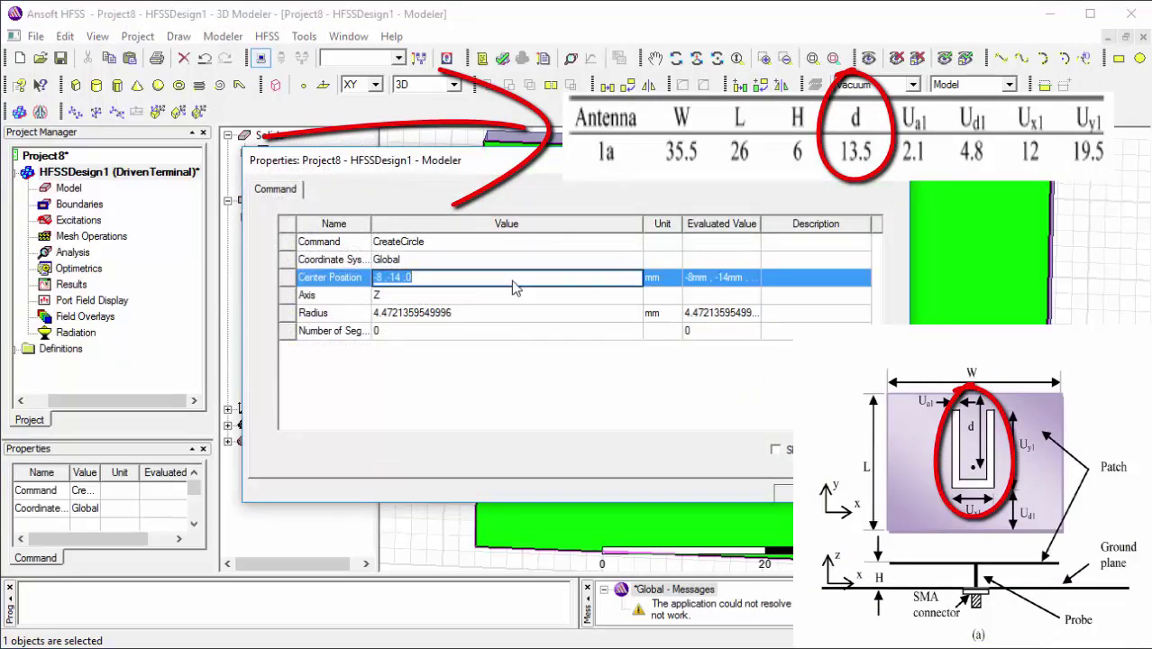
{"action": "type", "text": "0,0,"}
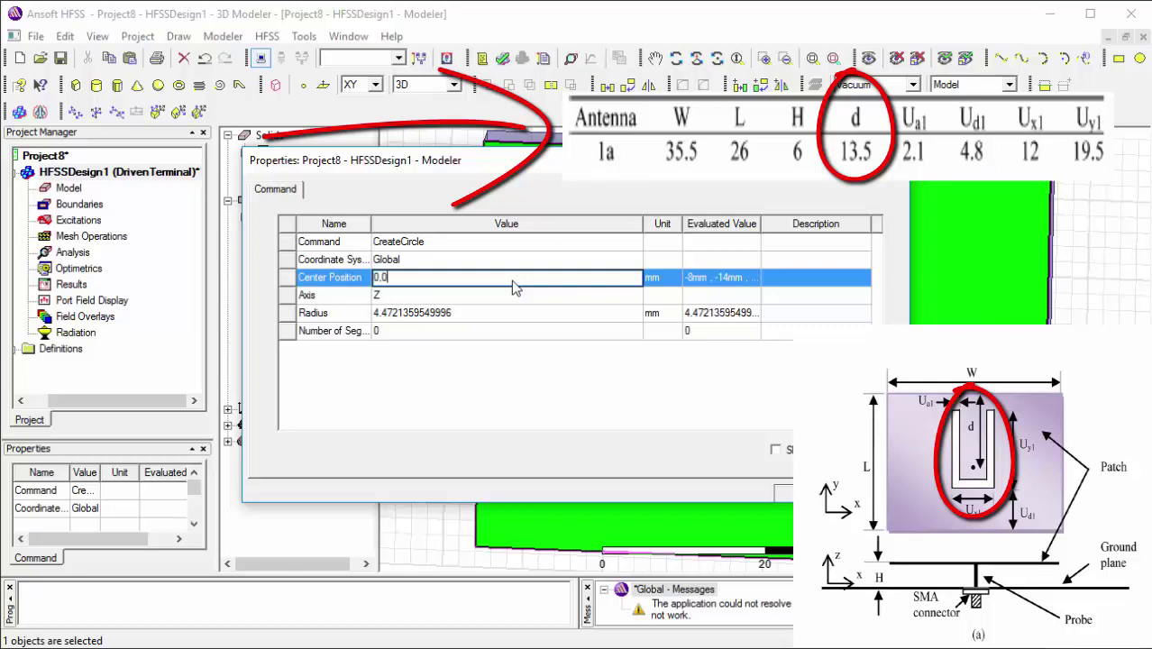
{"action": "type", "text": "5"}
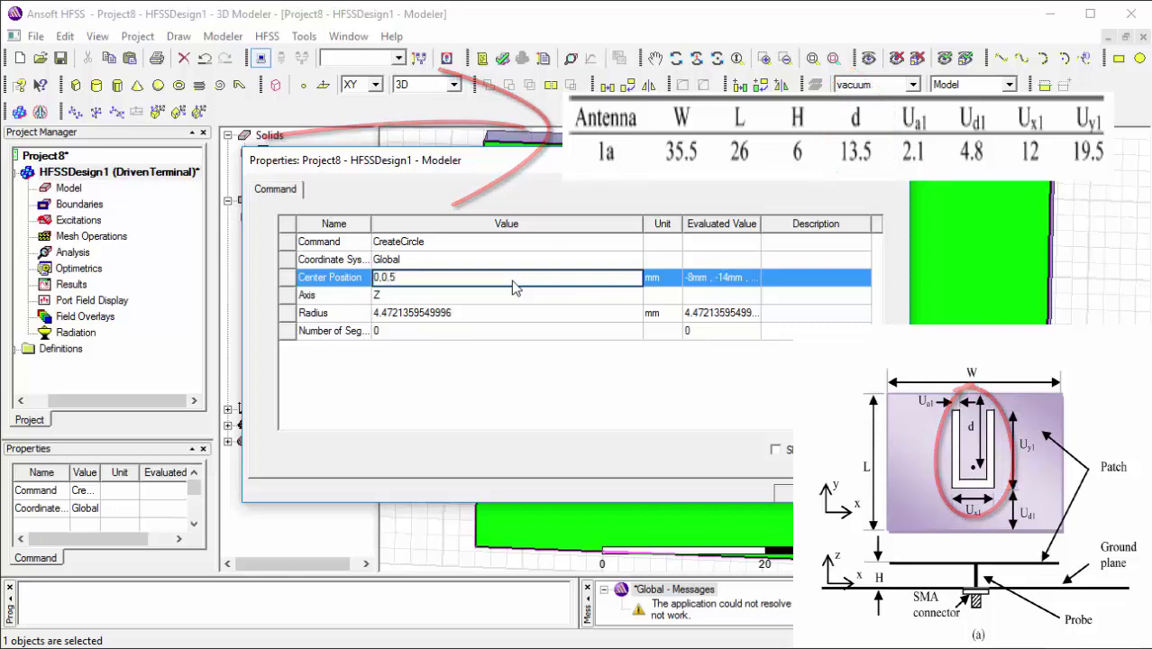
{"action": "type", "text": ",-h"}
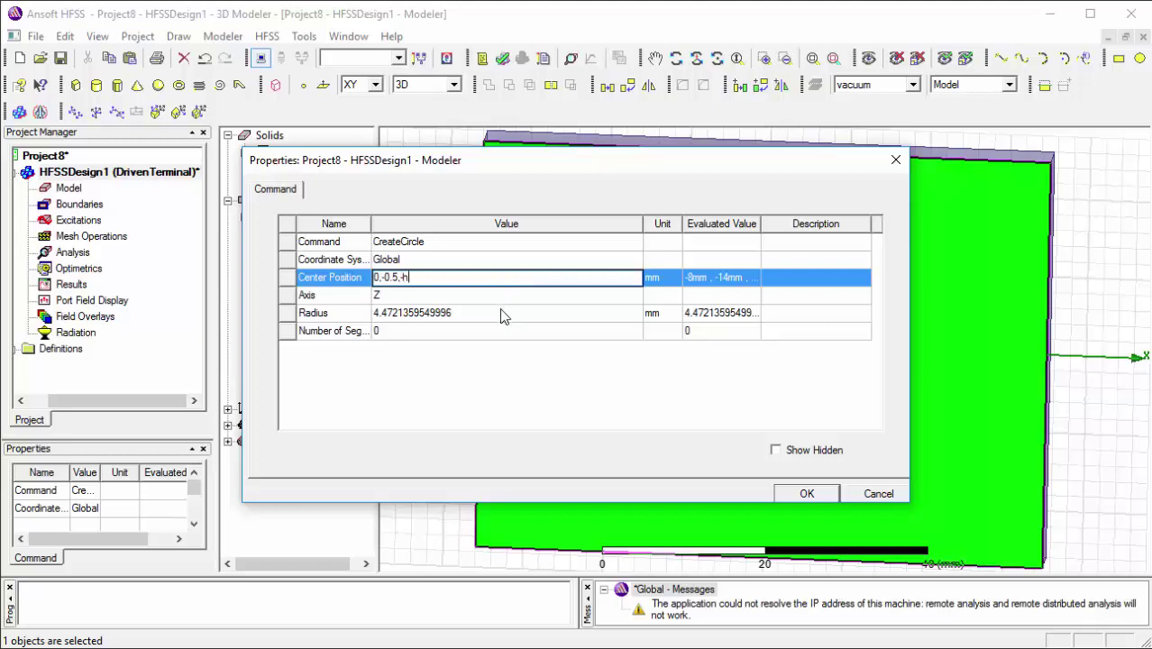
Step: Set the circle's radius to 1.6 mm and apply the edited geometry
{"action": "left_click", "coordinate": [503, 313]}
{"action": "type", "text": "1"}
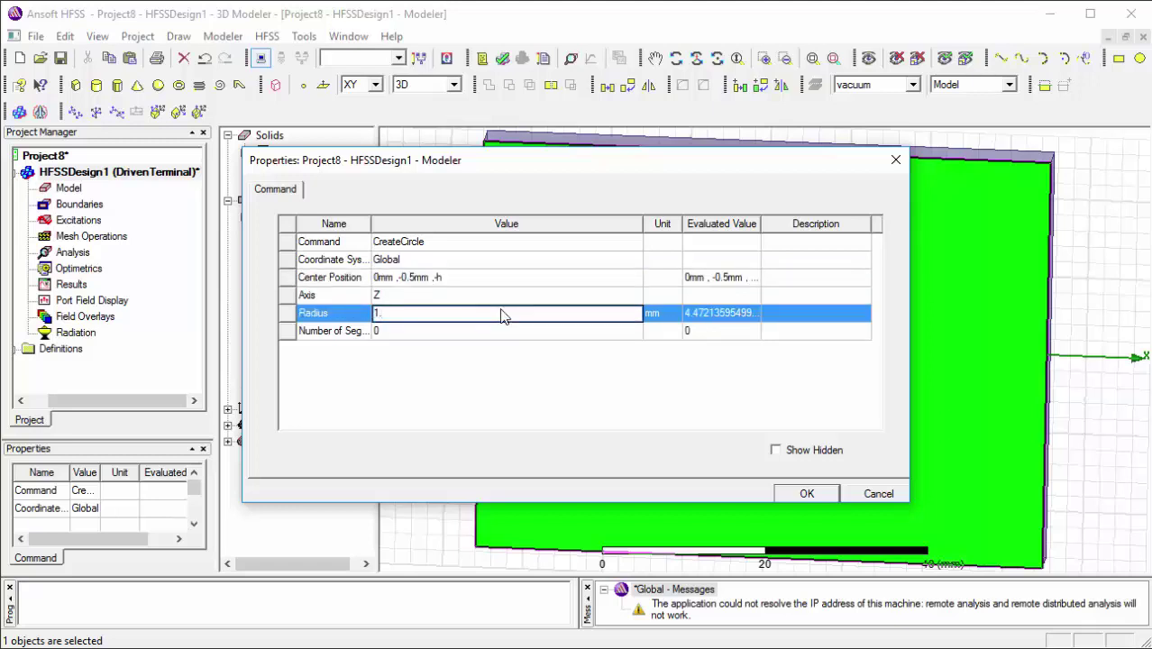
{"action": "type", "text": ".6mm"}
{"action": "left_click", "coordinate": [807, 493]}
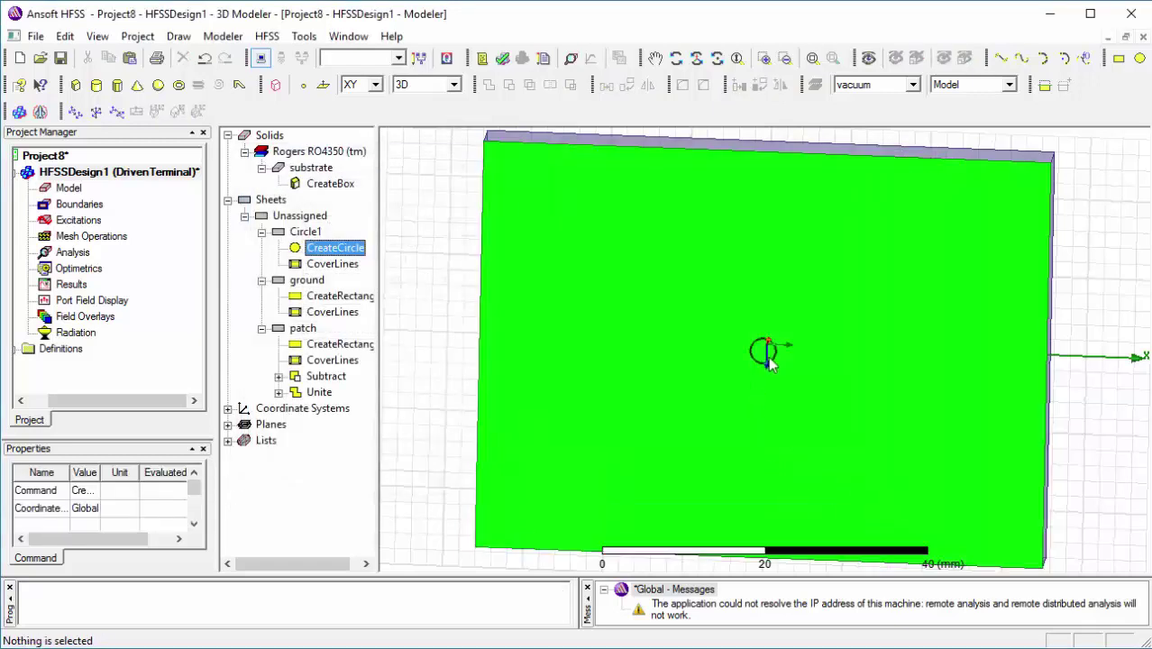
Step: Subtract the circle from the ground sheet to cut the feed hole
{"action": "left_click", "coordinate": [761, 351]}
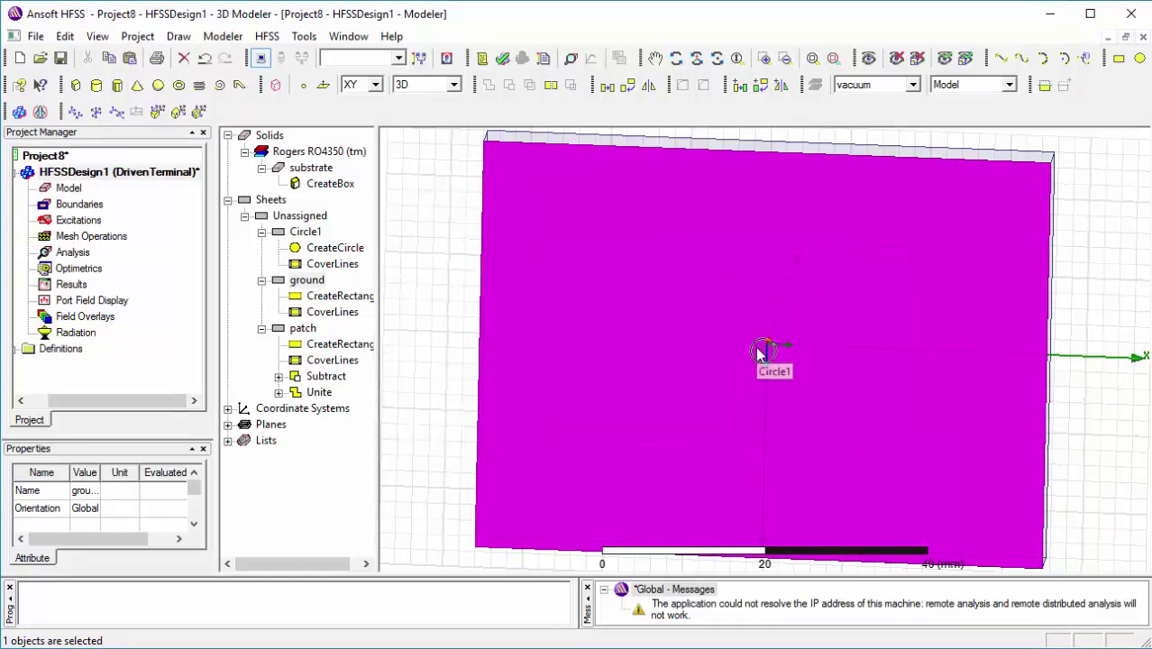
{"action": "left_click", "coordinate": [760, 353], "text": "ctrl"}
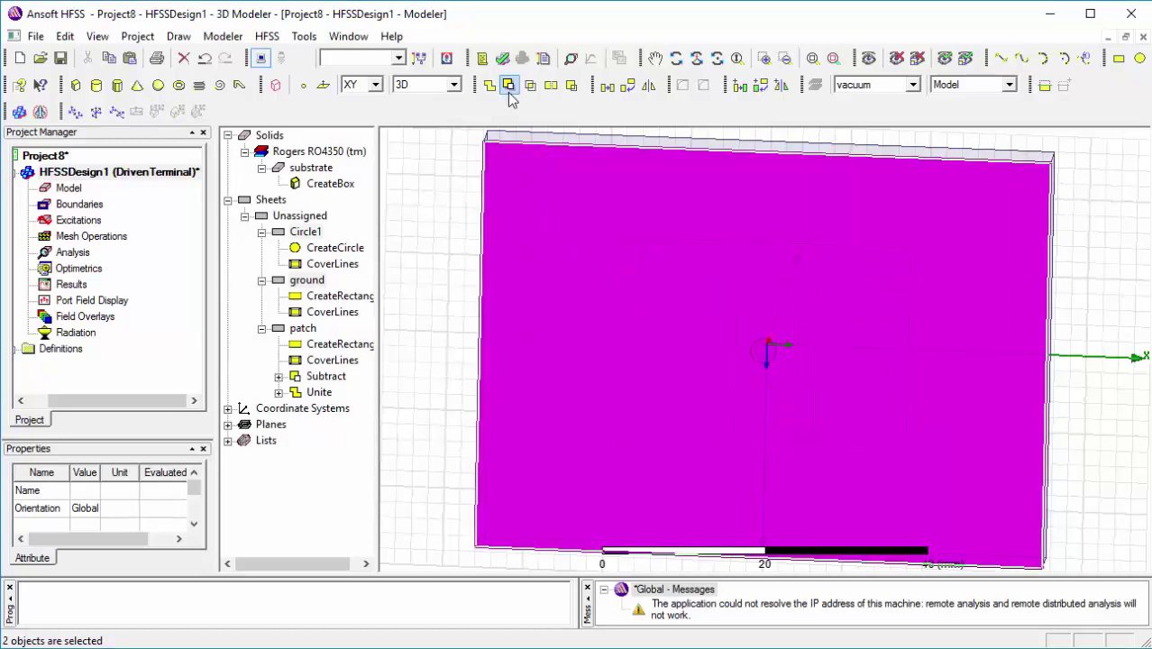
{"action": "left_click", "coordinate": [508, 85]}
{"action": "left_click", "coordinate": [525, 410]}
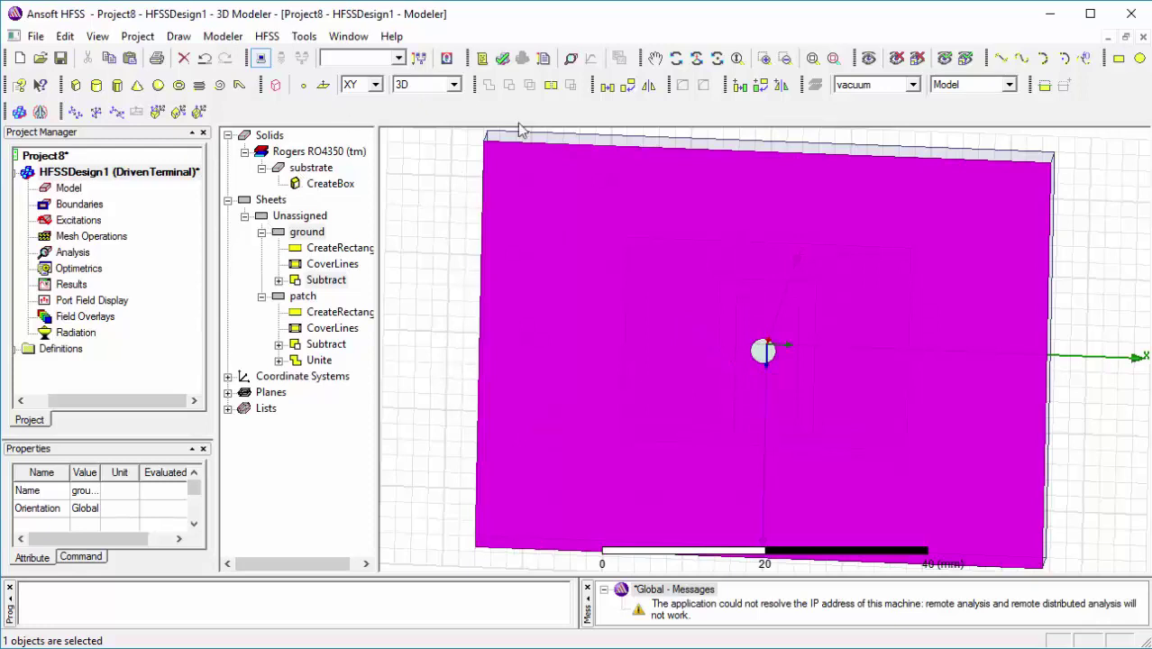
Step: Draw a cylinder beside the substrate, centred at (-46, -16, 0), with a radius of 2 mm and a height of 16 mm
{"action": "left_click", "coordinate": [95, 85]}
{"action": "left_click", "coordinate": [402, 207]}
{"action": "left_click", "coordinate": [409, 228]}
{"action": "left_click", "coordinate": [411, 204]}
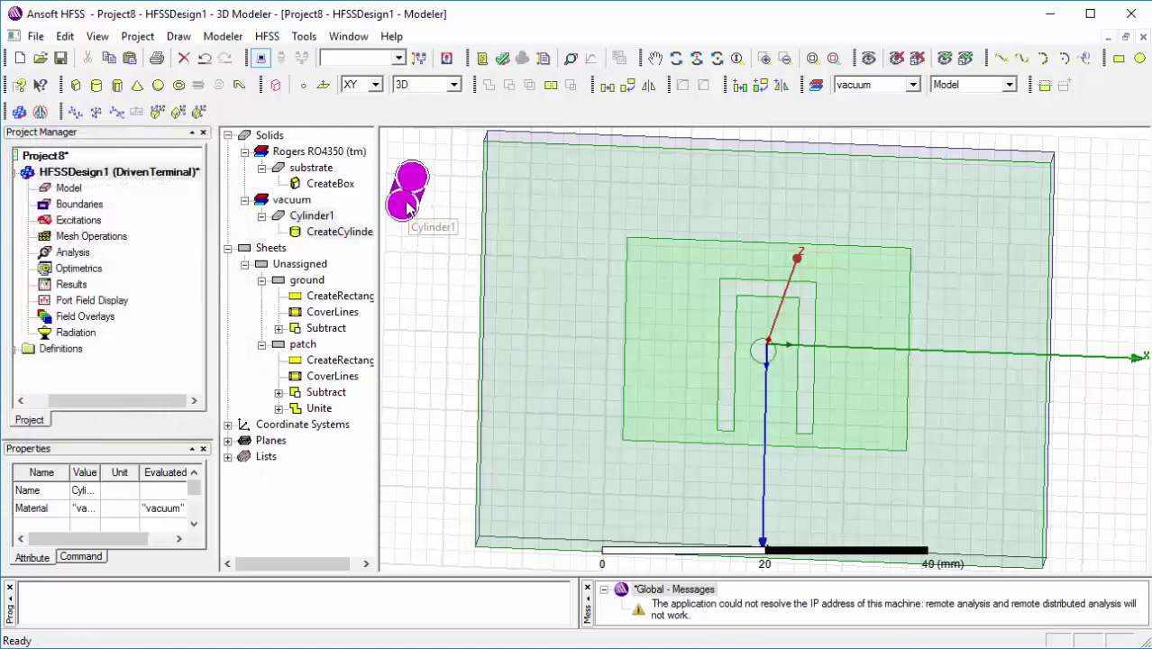
Step: Give the cylinder an orange display color and a transparency of 0.6
{"action": "double_click", "coordinate": [312, 217]}
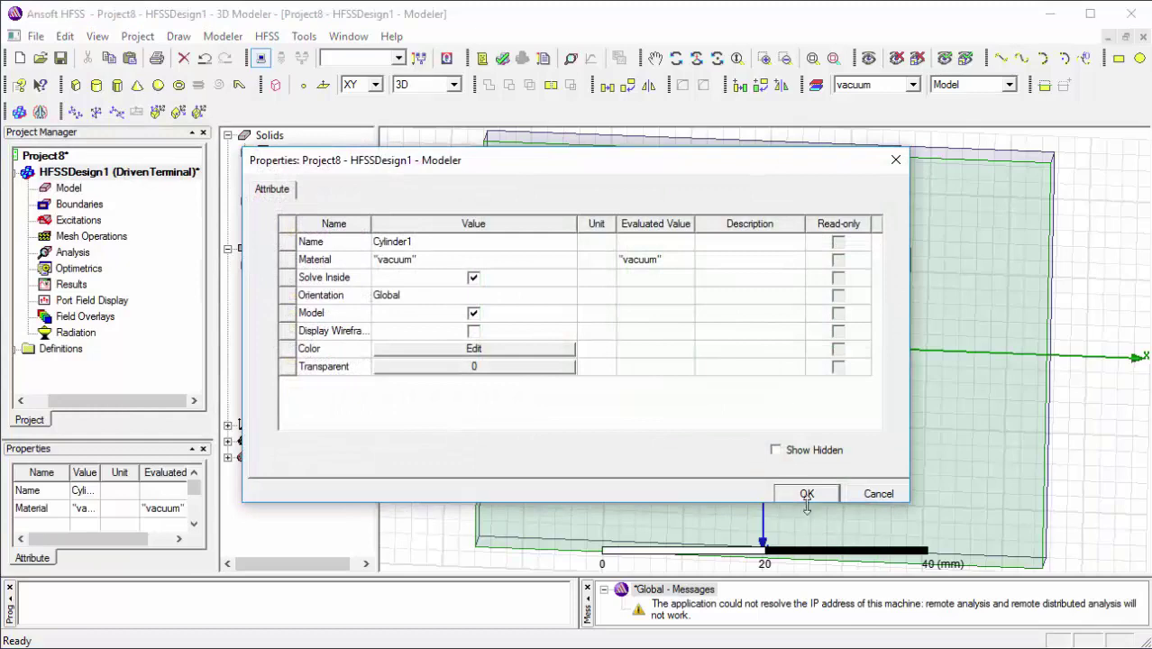
{"action": "left_click", "coordinate": [553, 349]}
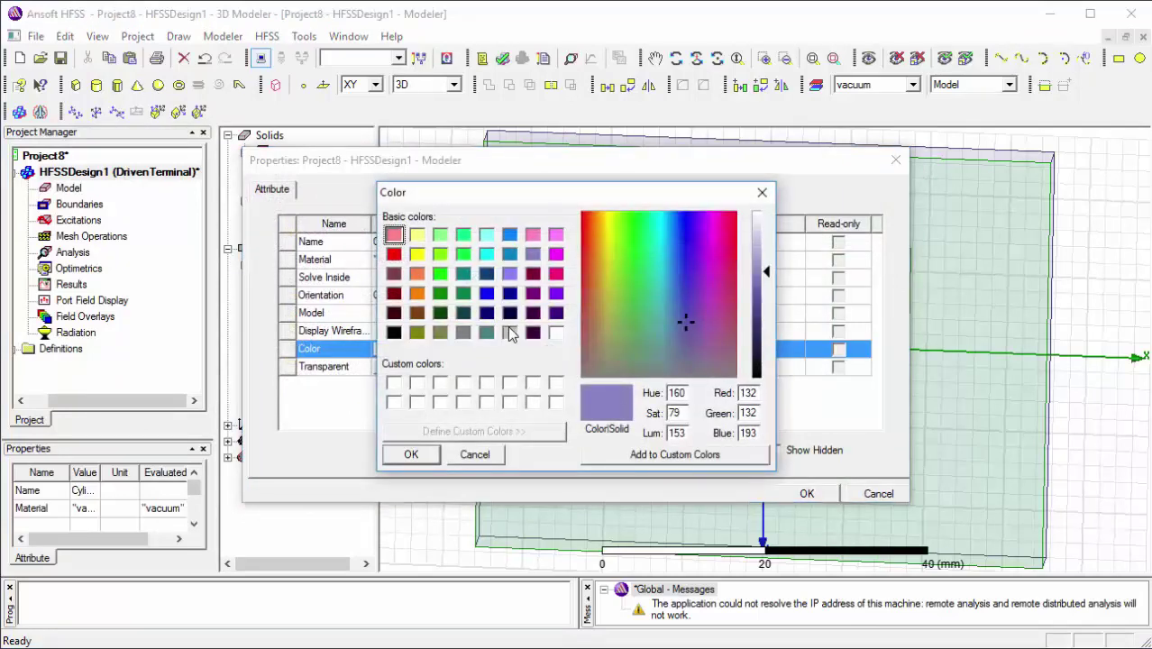
{"action": "left_click", "coordinate": [416, 293]}
{"action": "left_click", "coordinate": [411, 456]}
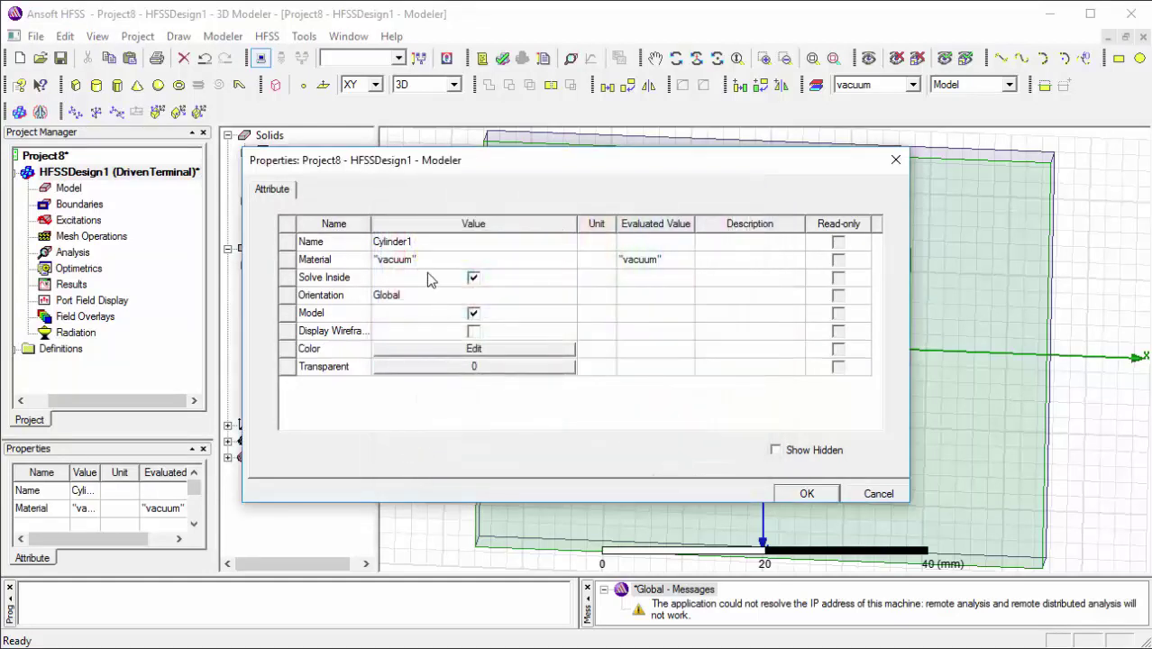
{"action": "left_click", "coordinate": [457, 374]}
{"action": "left_click", "coordinate": [488, 371]}
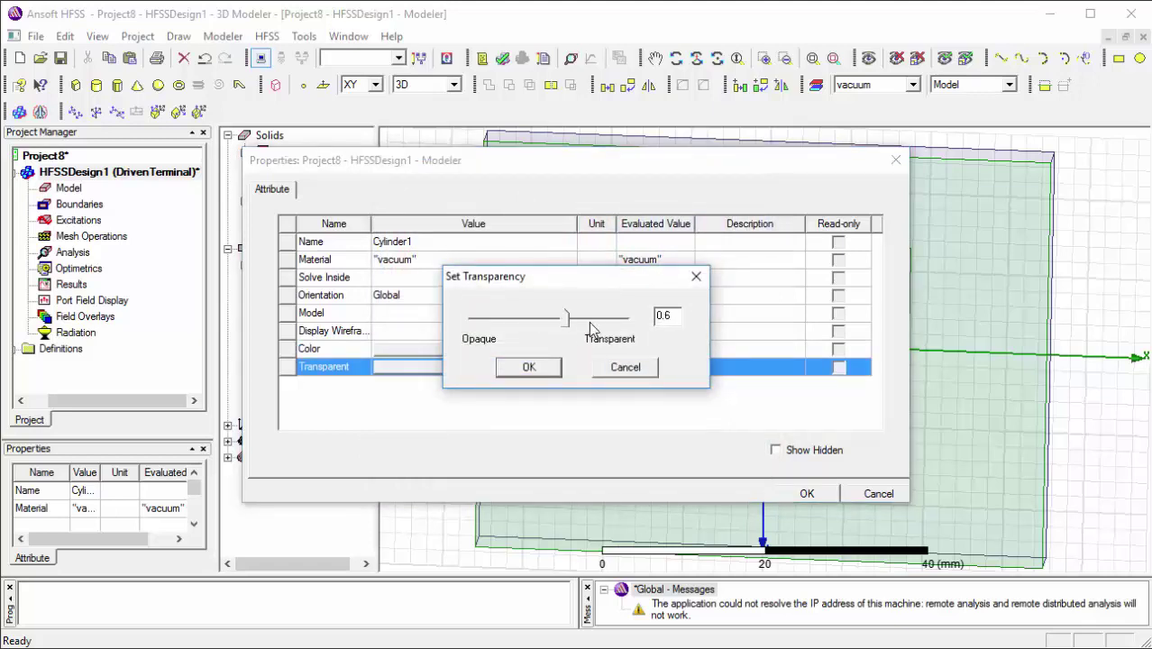
{"action": "left_click", "coordinate": [528, 370]}
{"action": "left_click", "coordinate": [807, 493]}
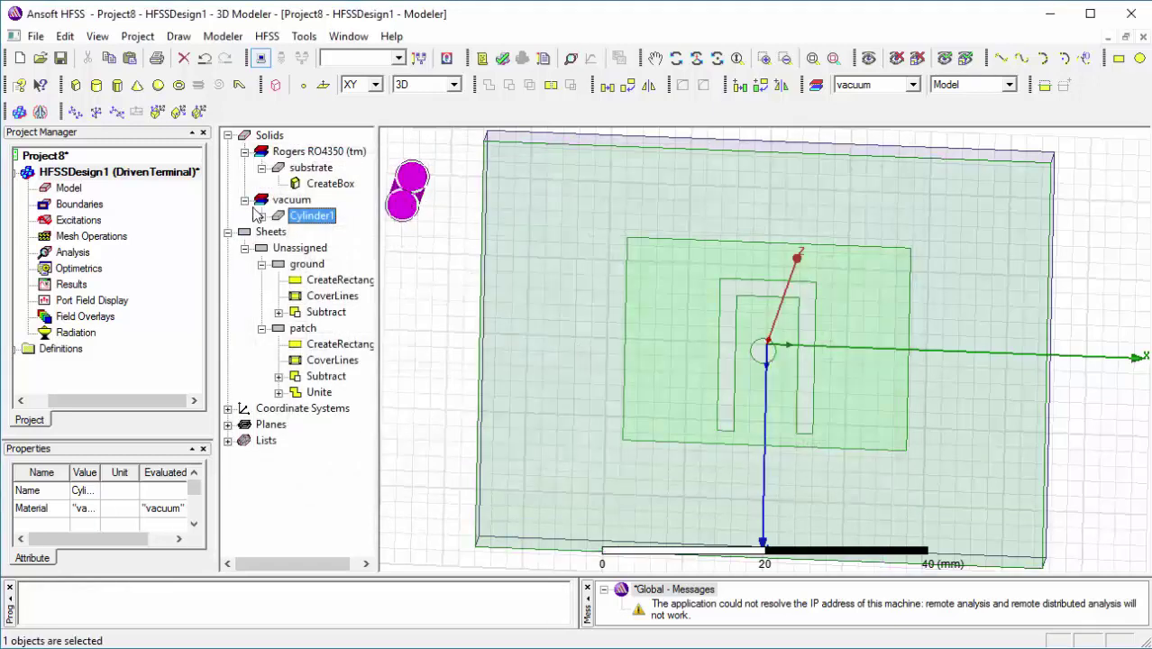
Step: Set the cylinder's center position to 0mm, -0.5mm, -h
{"action": "left_click", "coordinate": [262, 217]}
{"action": "double_click", "coordinate": [323, 232]}
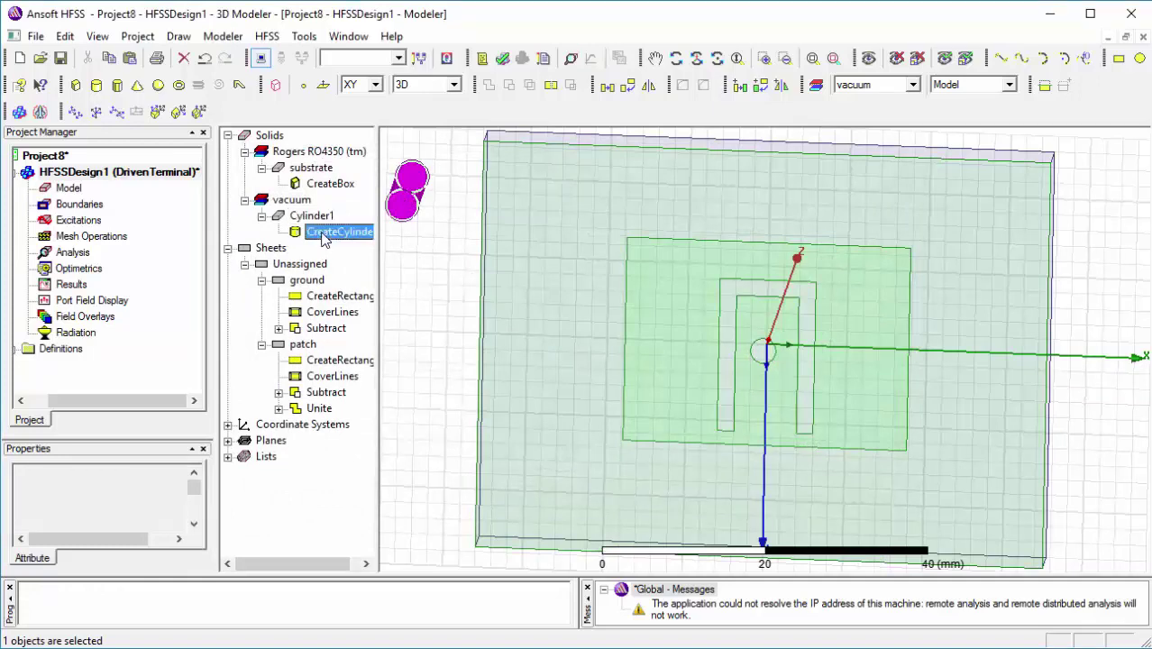
{"action": "left_click", "coordinate": [492, 278]}
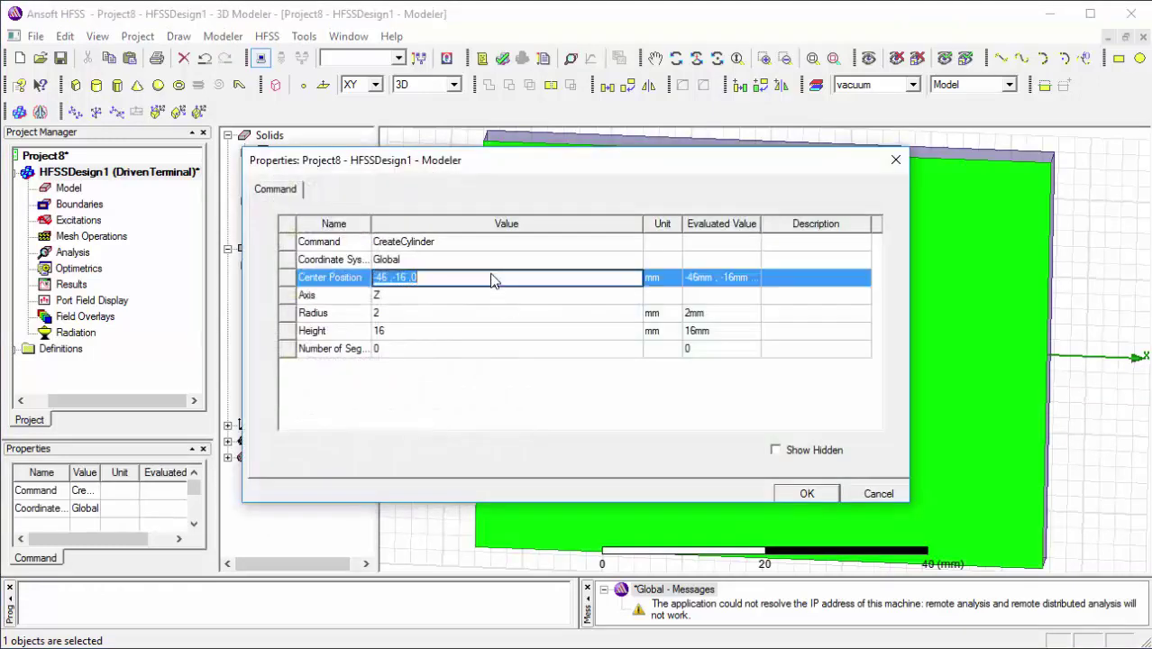
{"action": "type", "text": "0,-0.5mm,-h"}
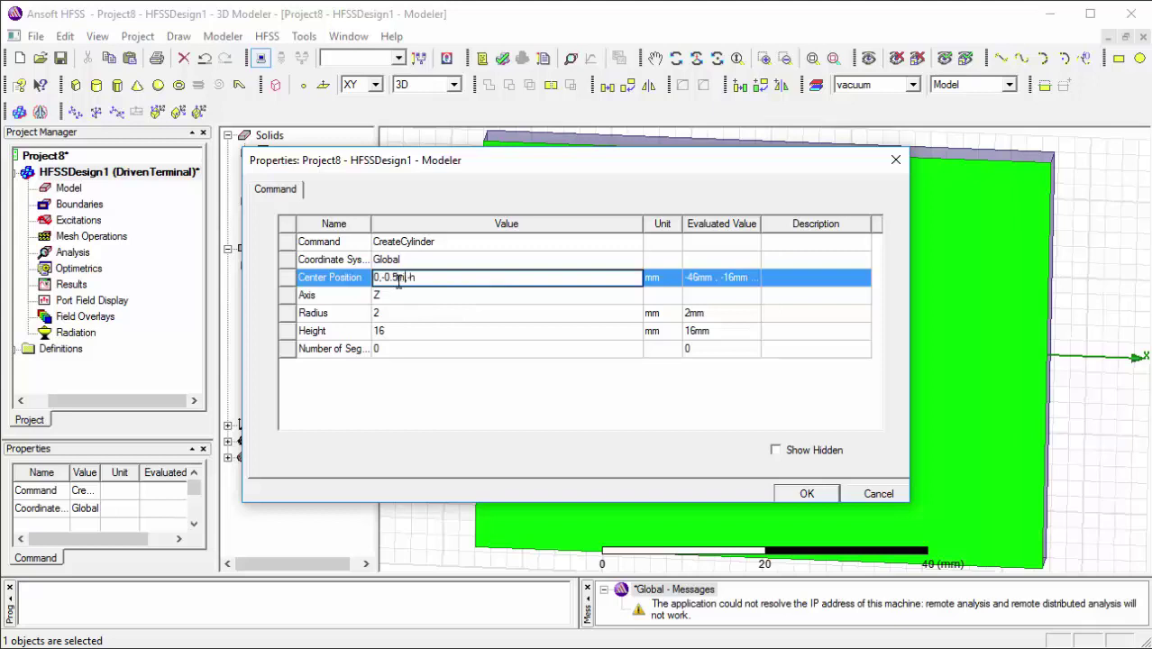
{"action": "key", "text": "Home"}
{"action": "key", "text": "Right"}
{"action": "type", "text": "mm"}
Step: Set the cylinder's radius to 1.6 mm and its height to -5 mm, and apply the changes
{"action": "left_click", "coordinate": [393, 316]}
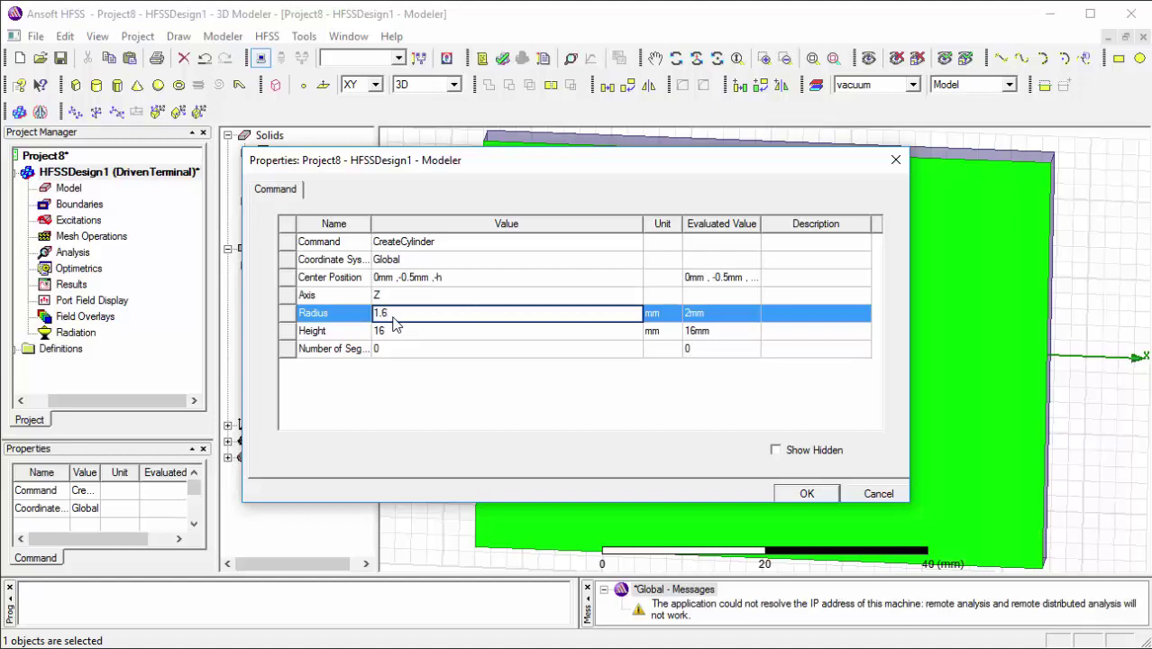
{"action": "key", "text": "BackSpace"}
{"action": "key", "text": "BackSpace"}
{"action": "left_click", "coordinate": [442, 331]}
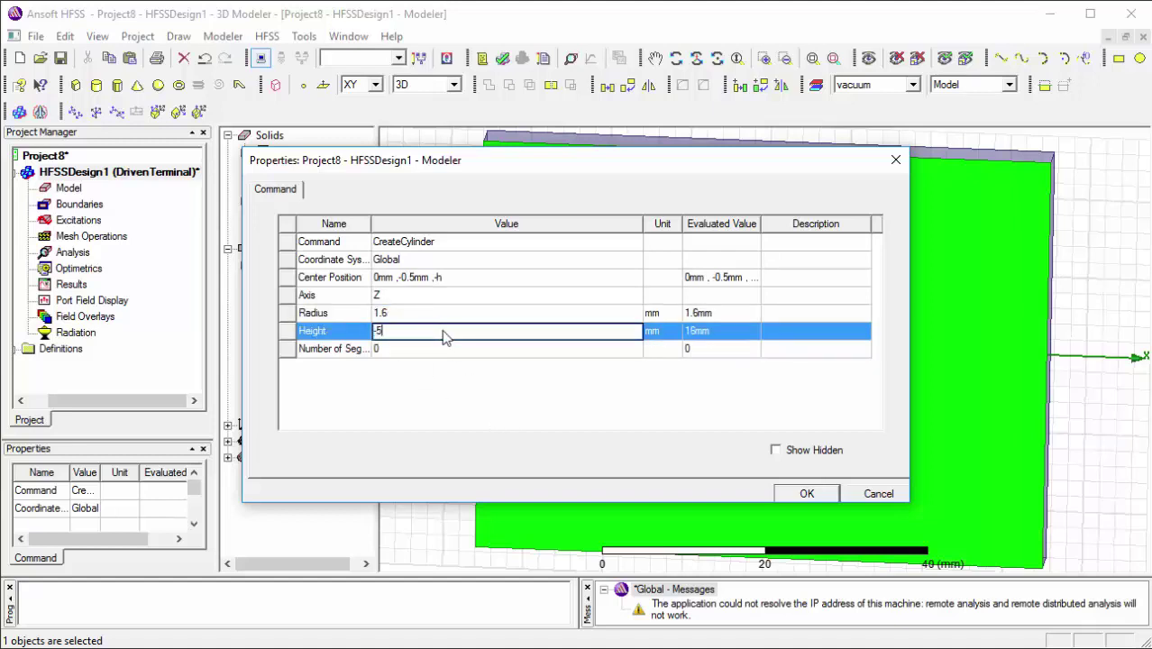
{"action": "key", "text": "Tab"}
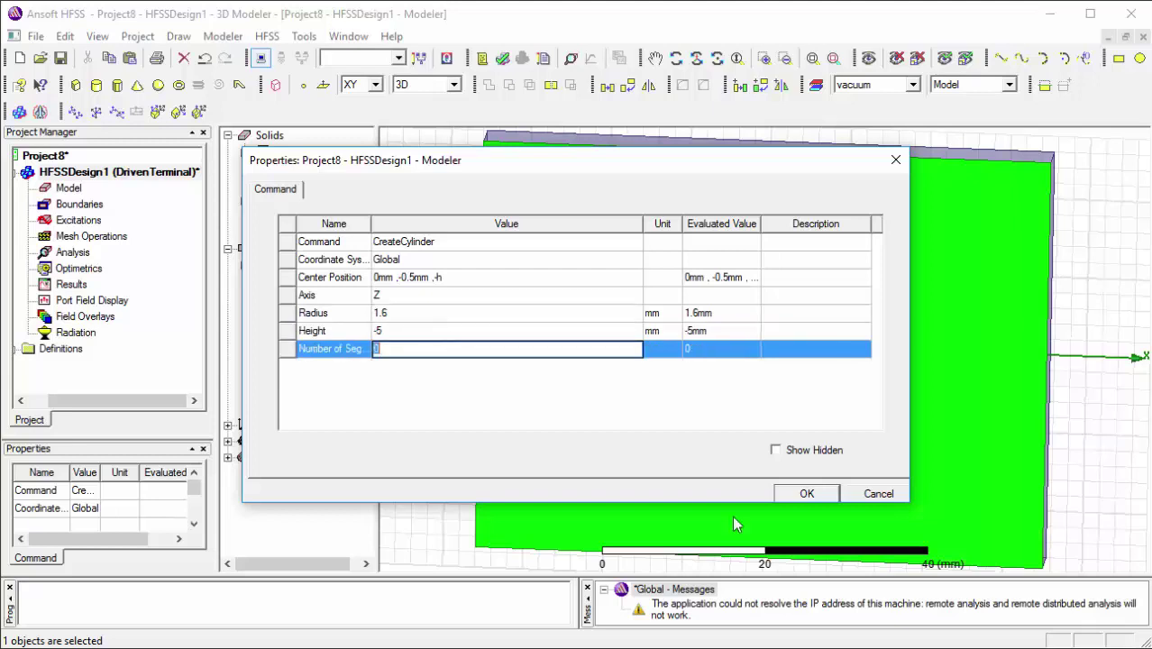
{"action": "left_click", "coordinate": [797, 494]}
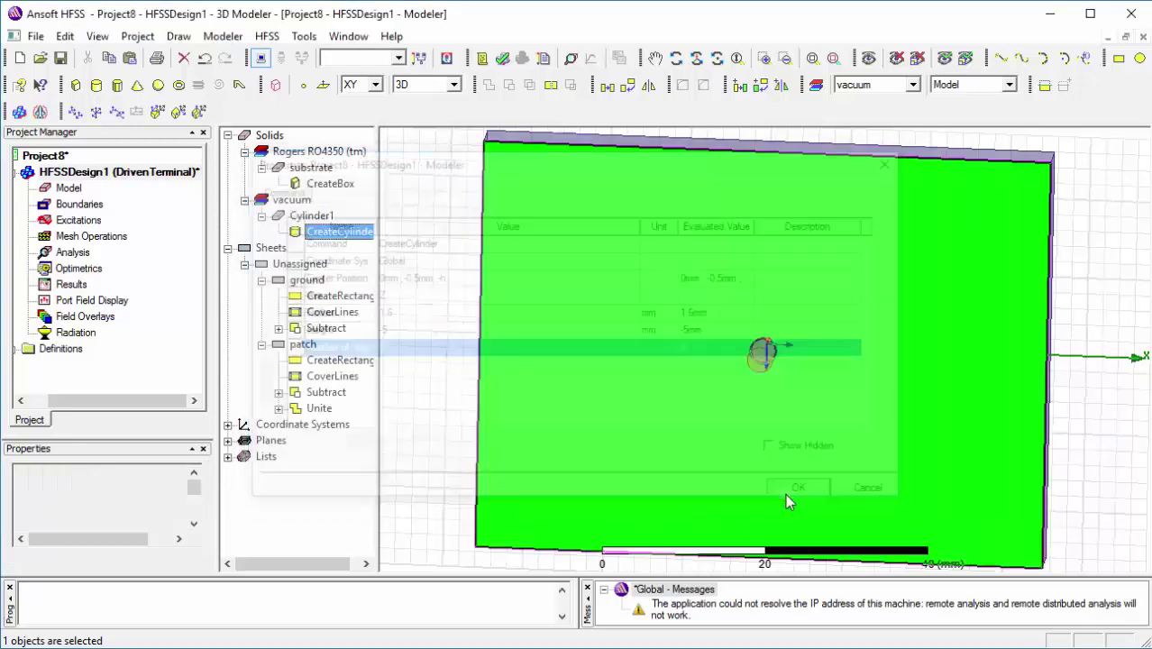
Step: Make a copy of the 1.6 mm radius feed cylinder in the same place for the coaxial inner conductor
{"action": "left_click", "coordinate": [676, 58]}
{"action": "left_click_drag", "start_coordinate": [723, 227], "coordinate": [792, 249]}
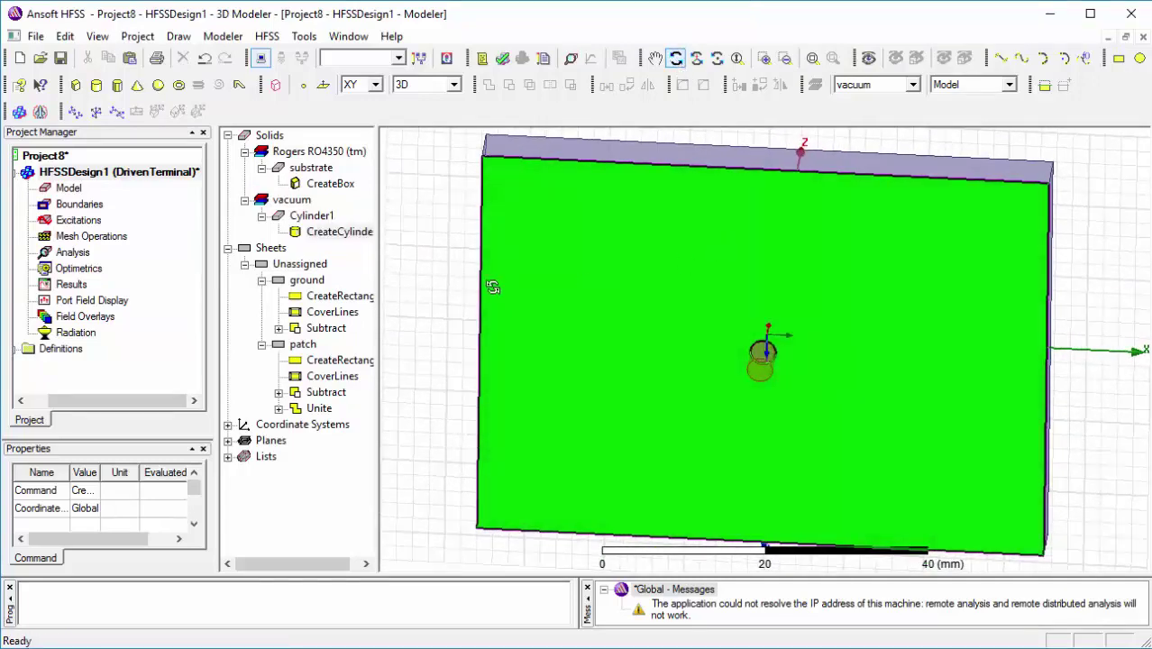
{"action": "left_click", "coordinate": [301, 219]}
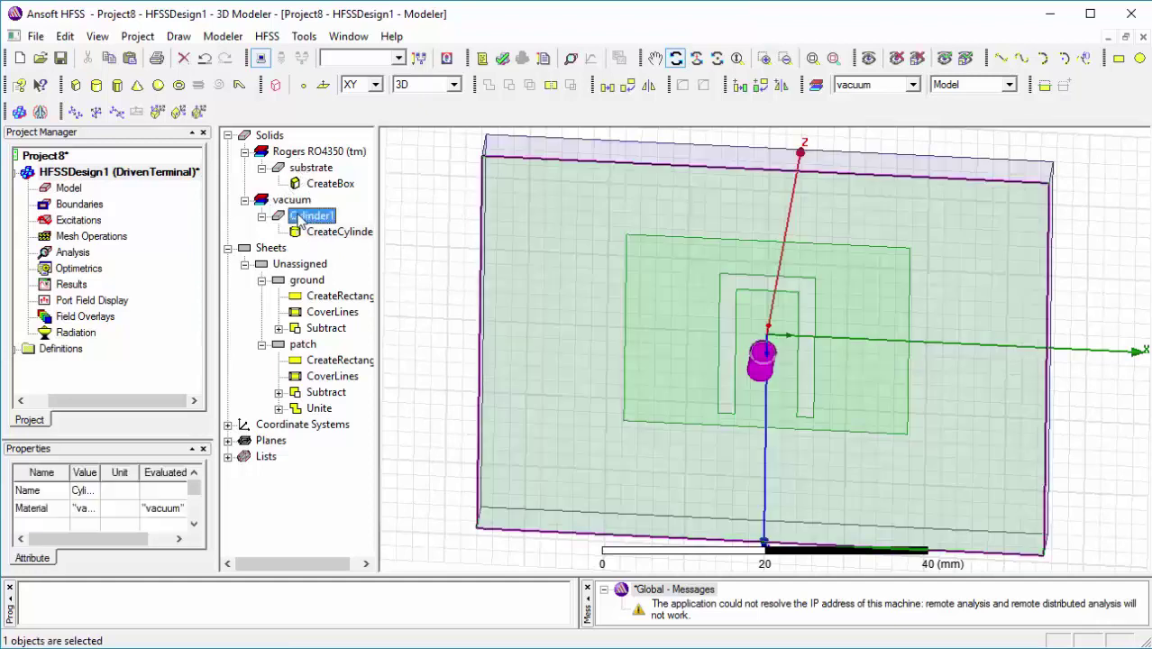
{"action": "left_click", "coordinate": [323, 251]}
{"action": "key", "text": "ctrl+v"}
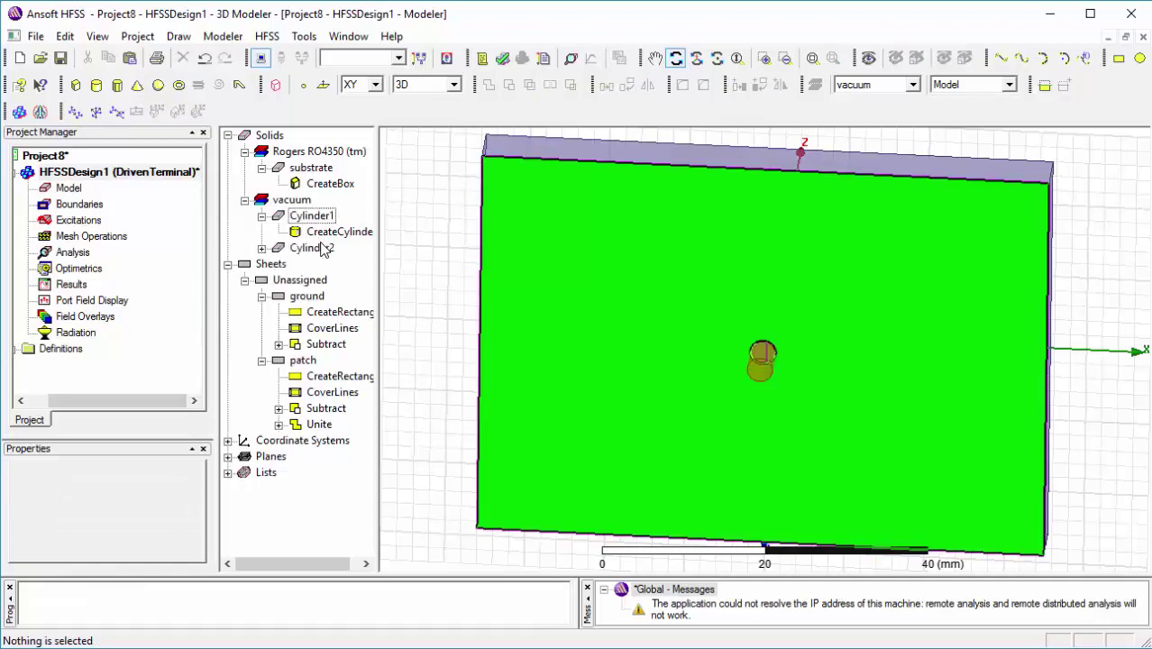
{"action": "left_click", "coordinate": [262, 249]}
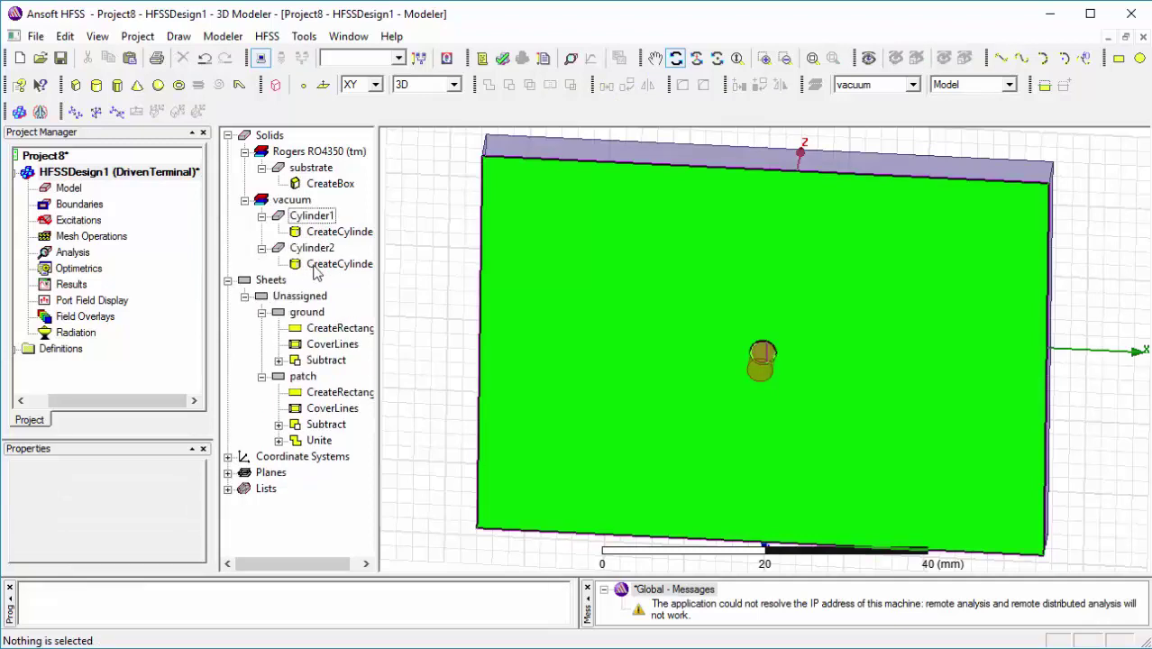
Step: Assign the pec material to the copied cylinder, Cylinder2
{"action": "double_click", "coordinate": [312, 248]}
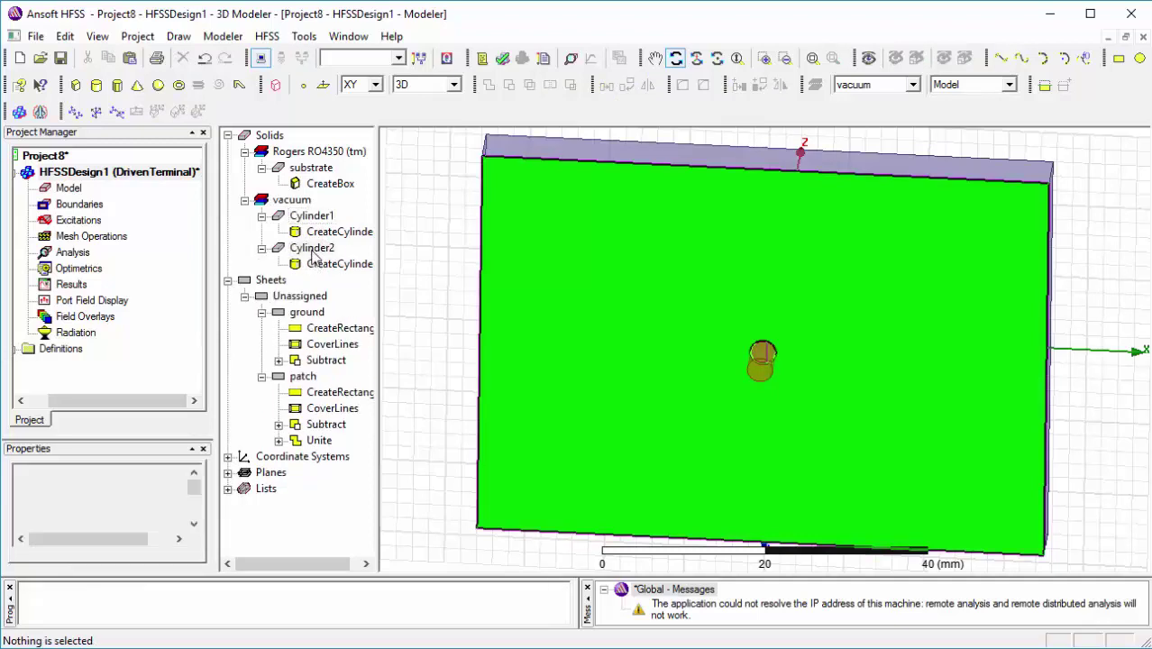
{"action": "left_click", "coordinate": [418, 258]}
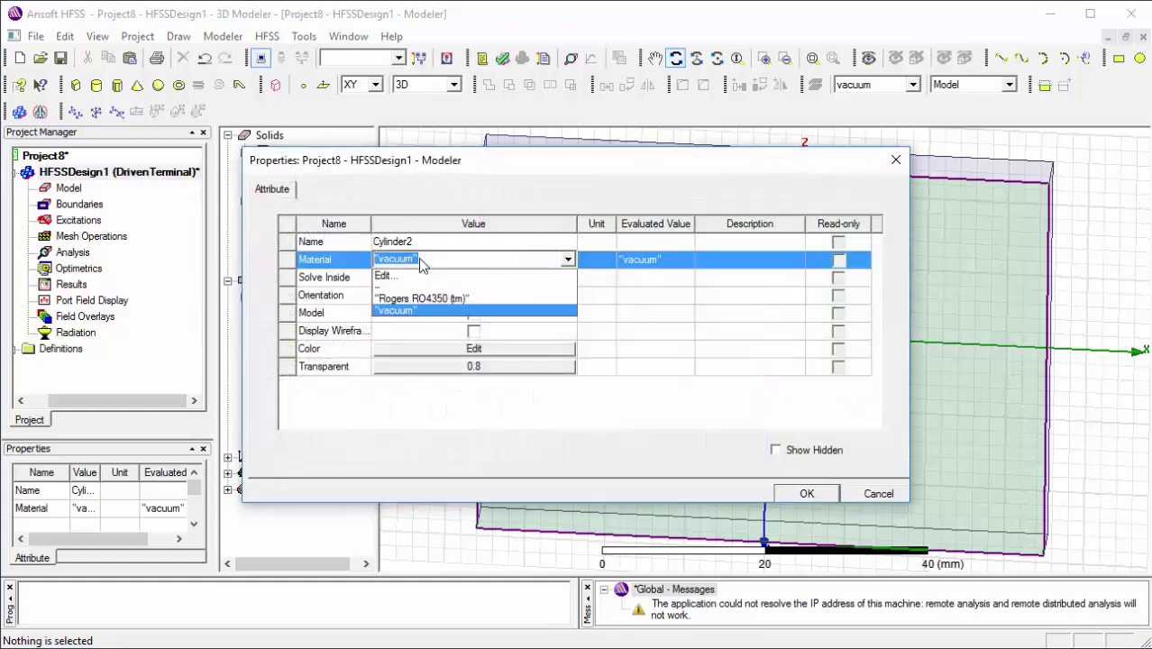
{"action": "left_click", "coordinate": [420, 274]}
{"action": "type", "text": "p"}
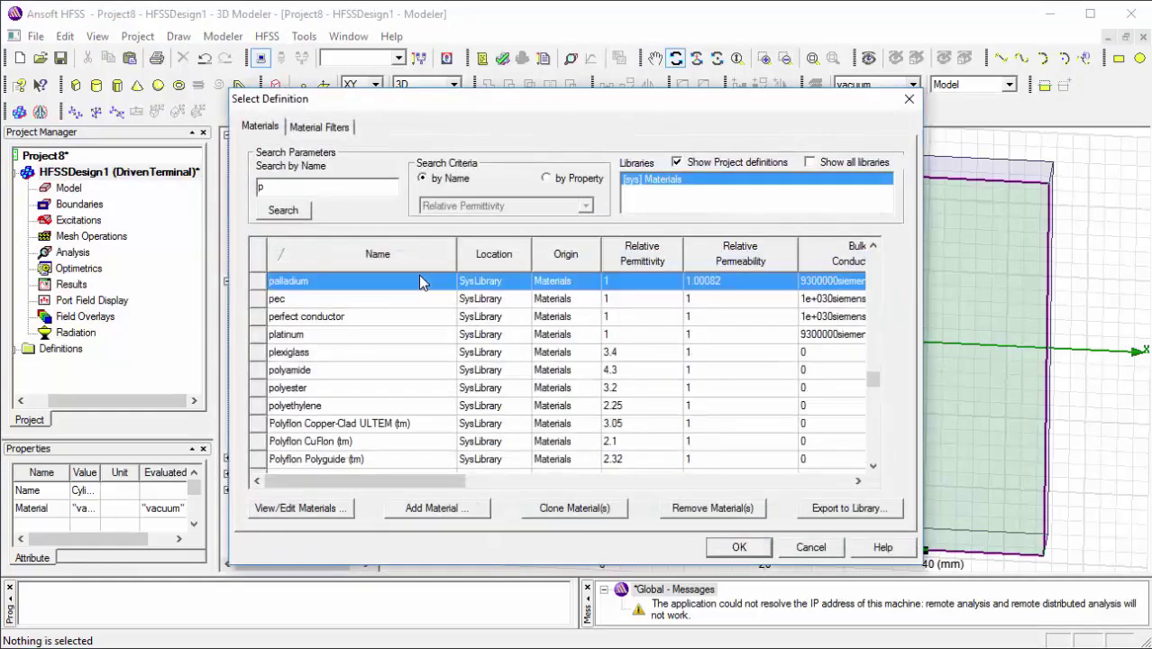
{"action": "type", "text": "ec"}
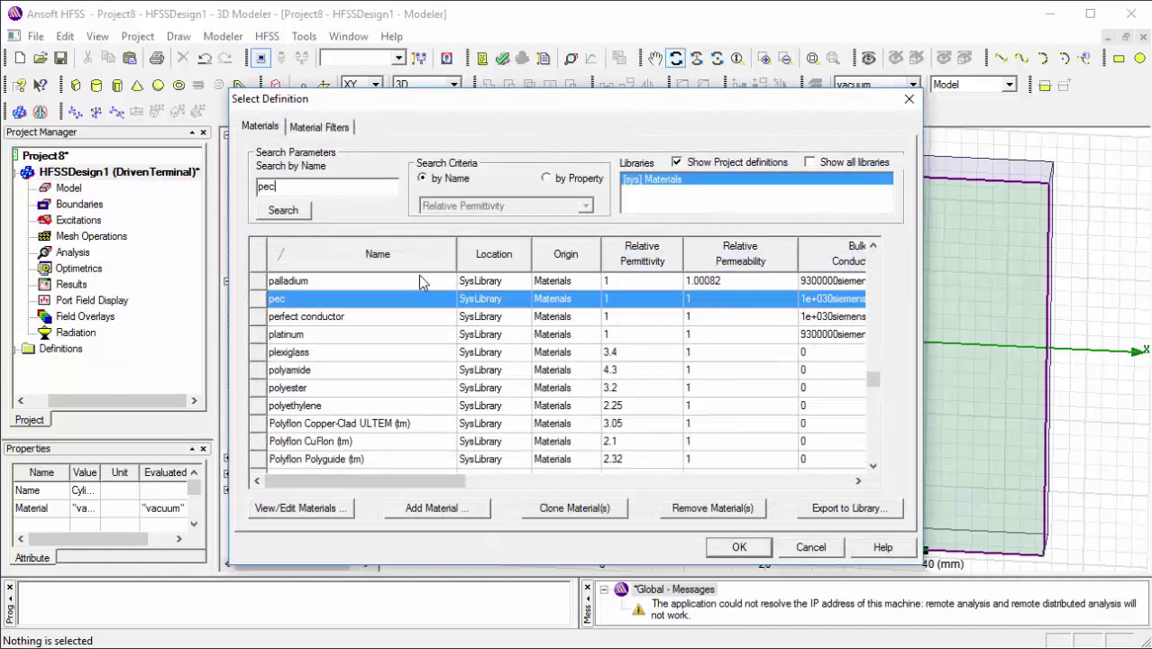
{"action": "left_click", "coordinate": [739, 547]}
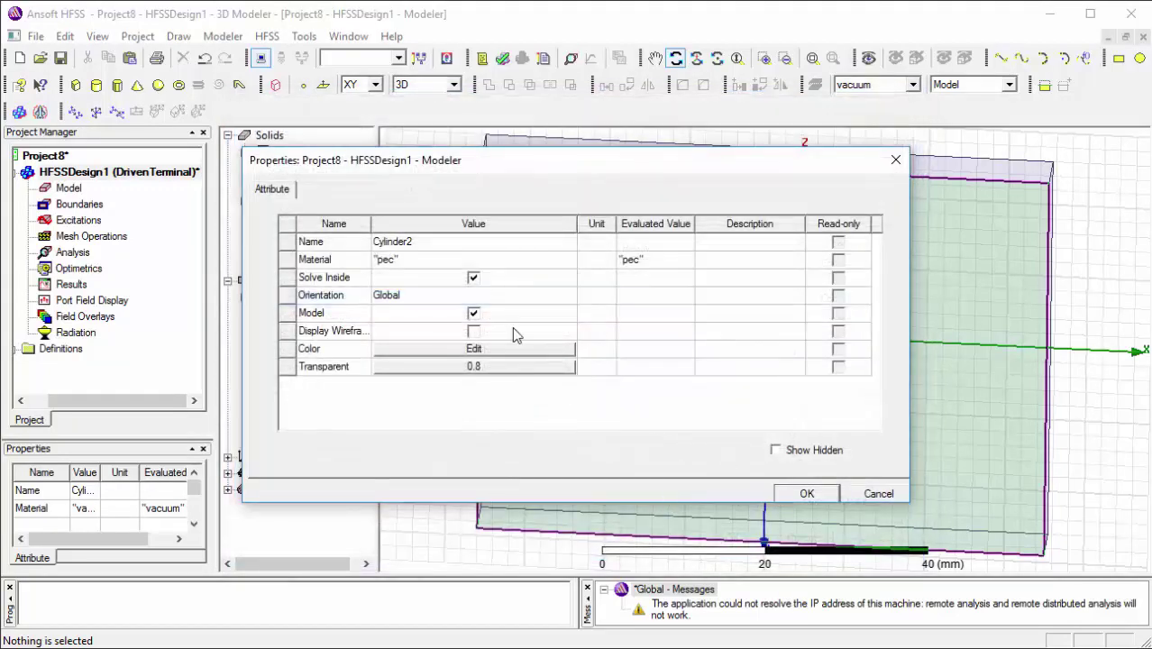
Step: Make Cylinder2 fully opaque with a transparency of 0, accept its orange color, and apply the attributes
{"action": "left_click", "coordinate": [522, 369]}
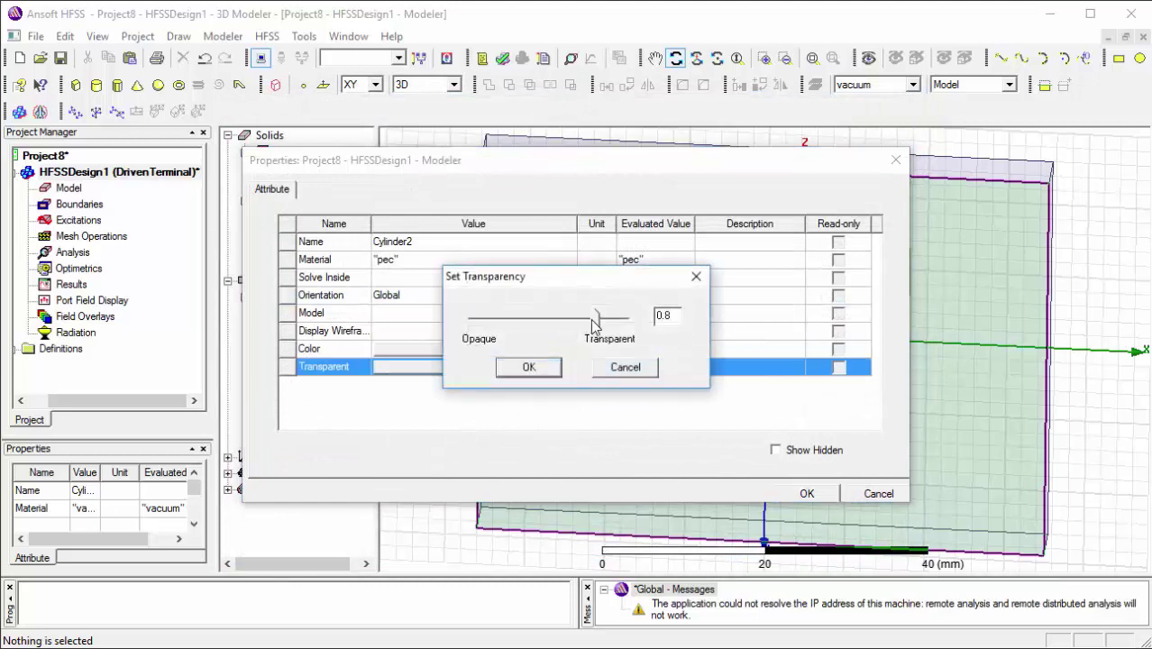
{"action": "left_click_drag", "start_coordinate": [594, 326], "coordinate": [462, 326]}
{"action": "left_click", "coordinate": [528, 367]}
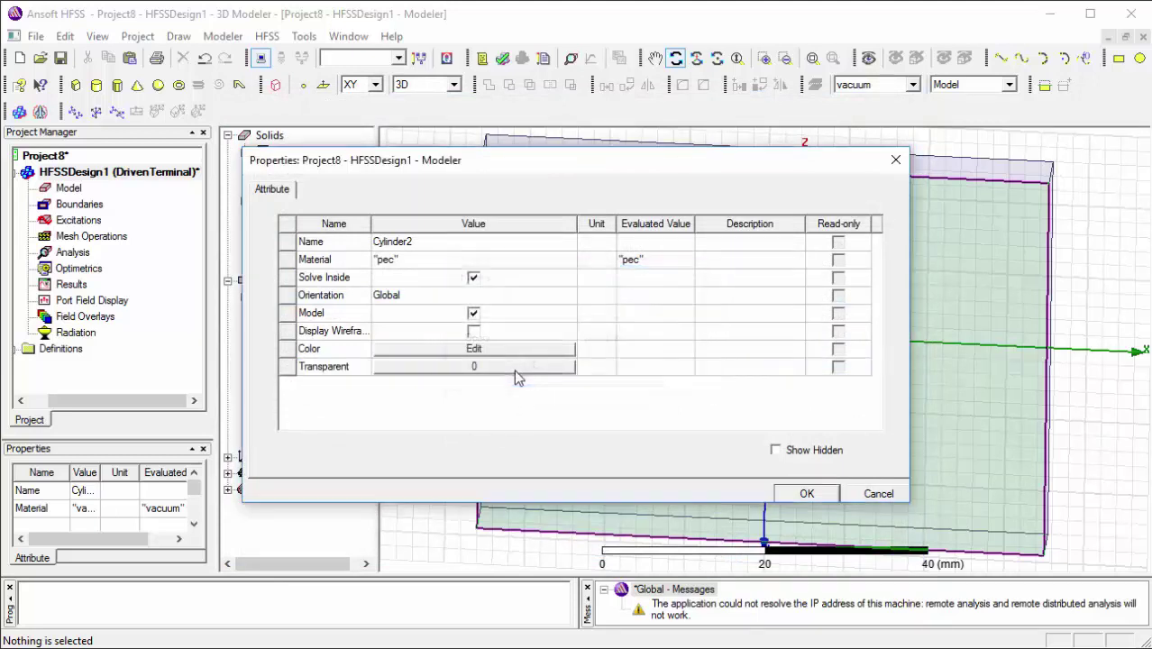
{"action": "left_click", "coordinate": [511, 348]}
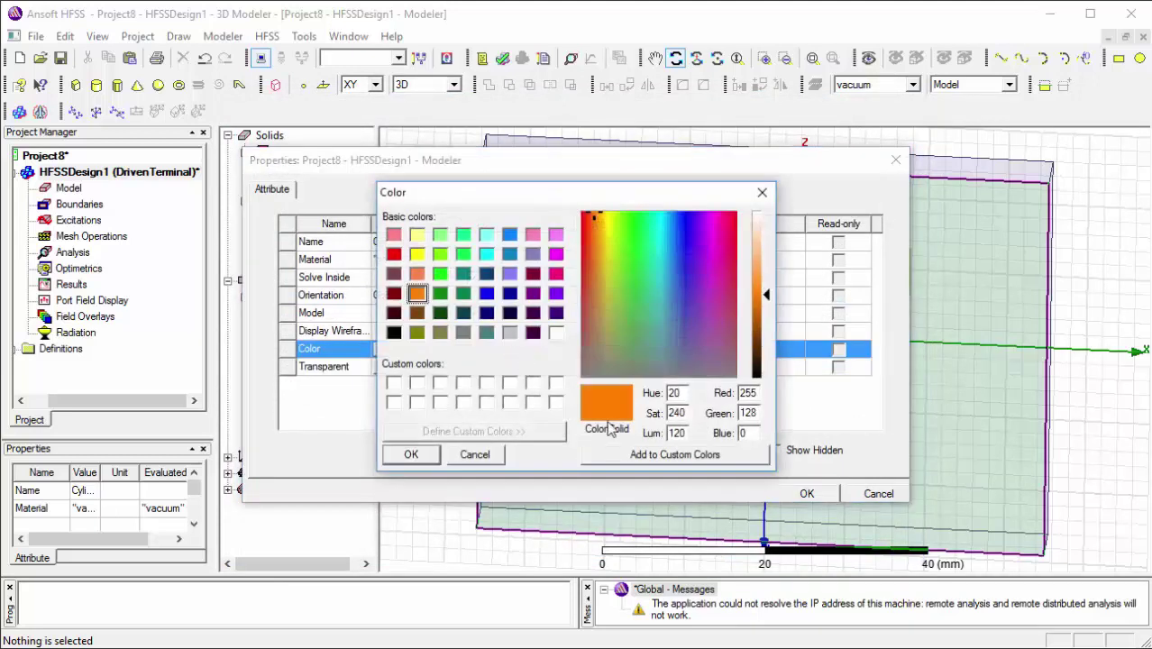
{"action": "left_click", "coordinate": [428, 448]}
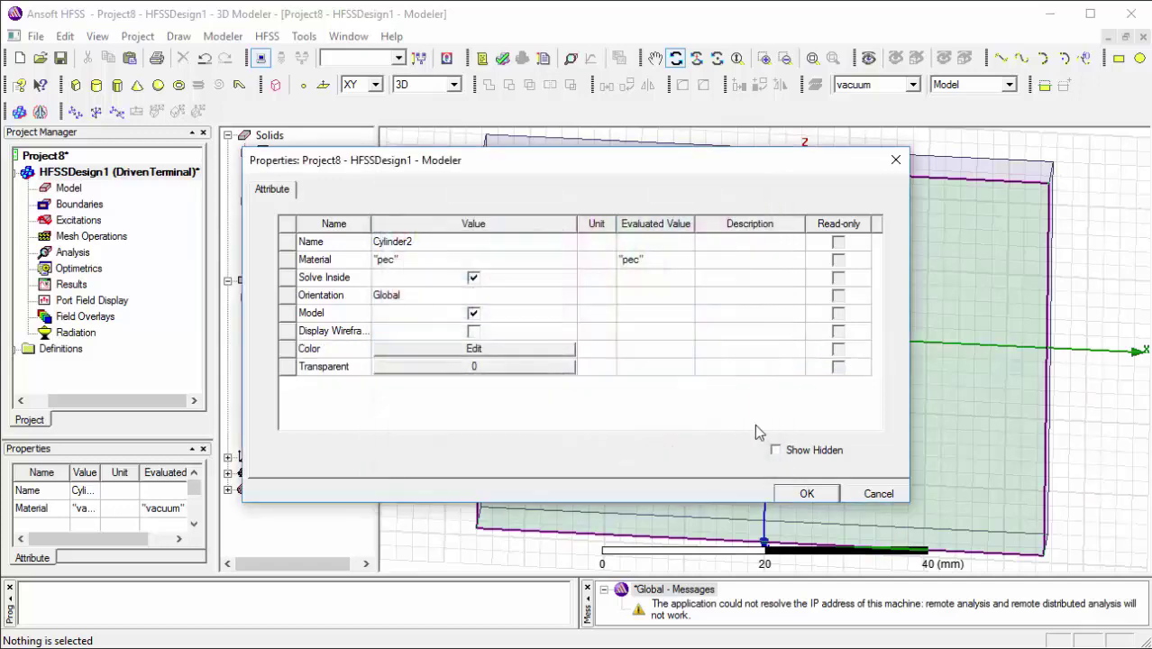
{"action": "left_click", "coordinate": [807, 494]}
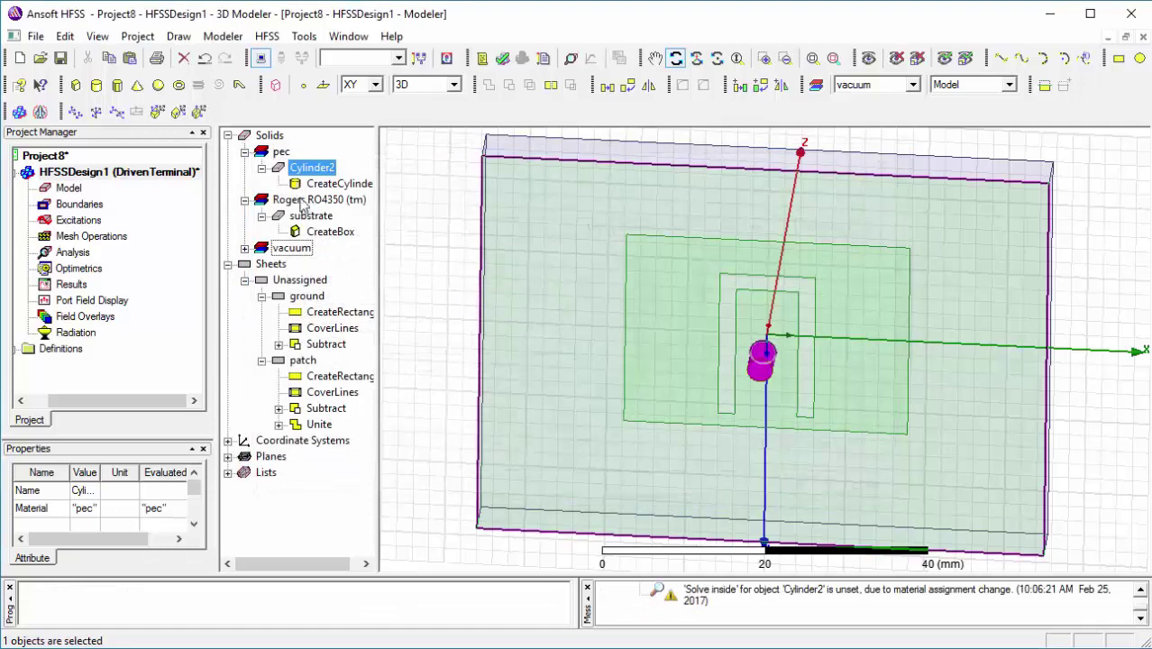
Step: Set the radius of the pec cylinder to 0.7 mm and apply the change
{"action": "double_click", "coordinate": [325, 184]}
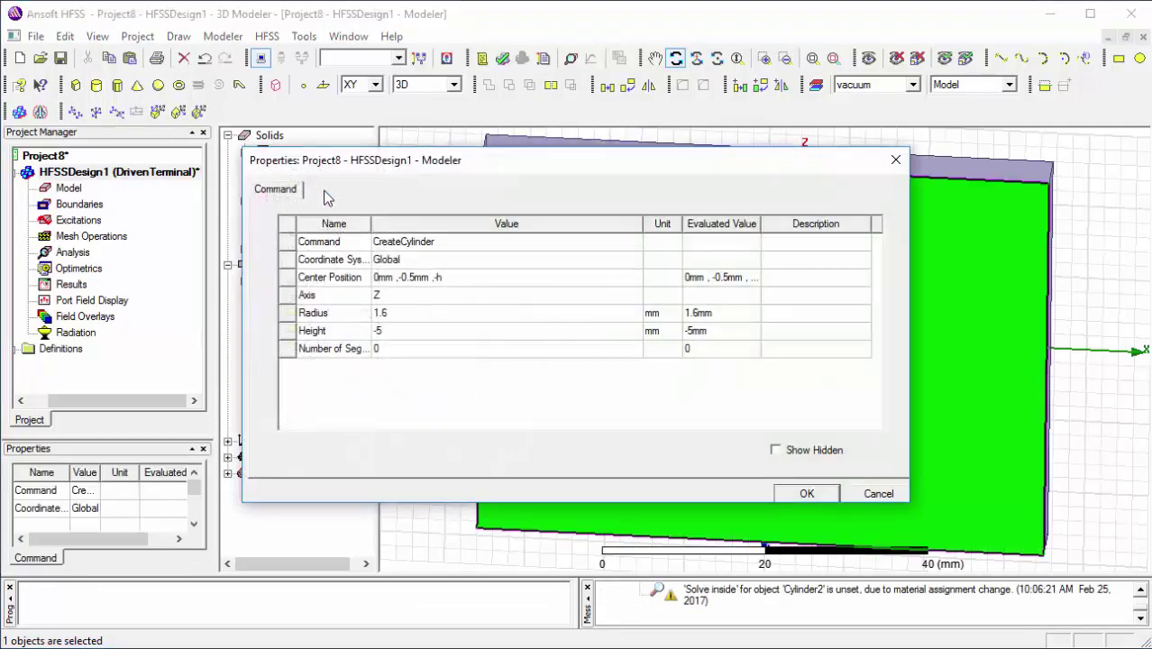
{"action": "left_click", "coordinate": [452, 278]}
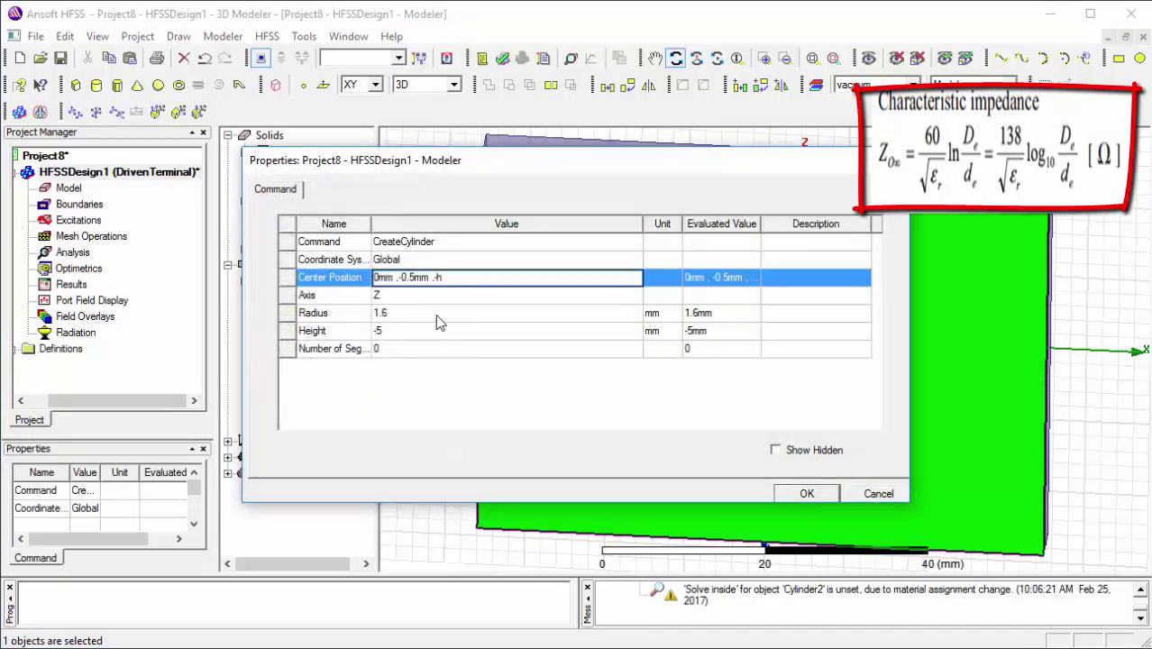
{"action": "left_click", "coordinate": [439, 314]}
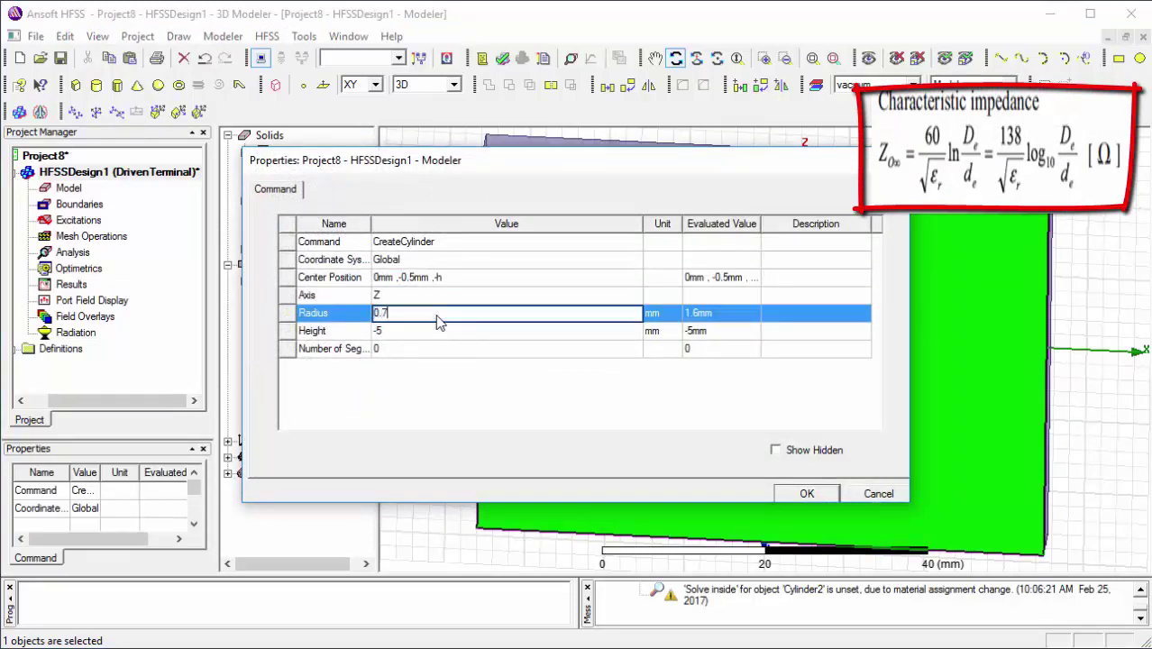
{"action": "left_click", "coordinate": [806, 495]}
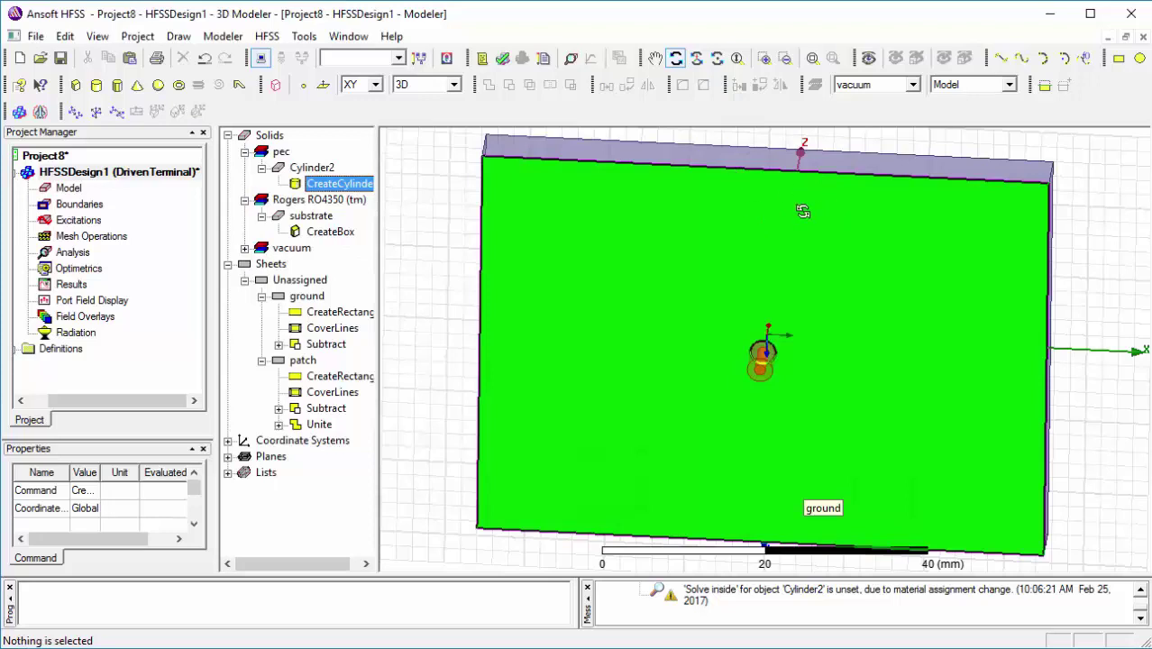
Step: Duplicate the 0.7 mm pec cylinder to start the probe section through the substrate
{"action": "left_click", "coordinate": [310, 168]}
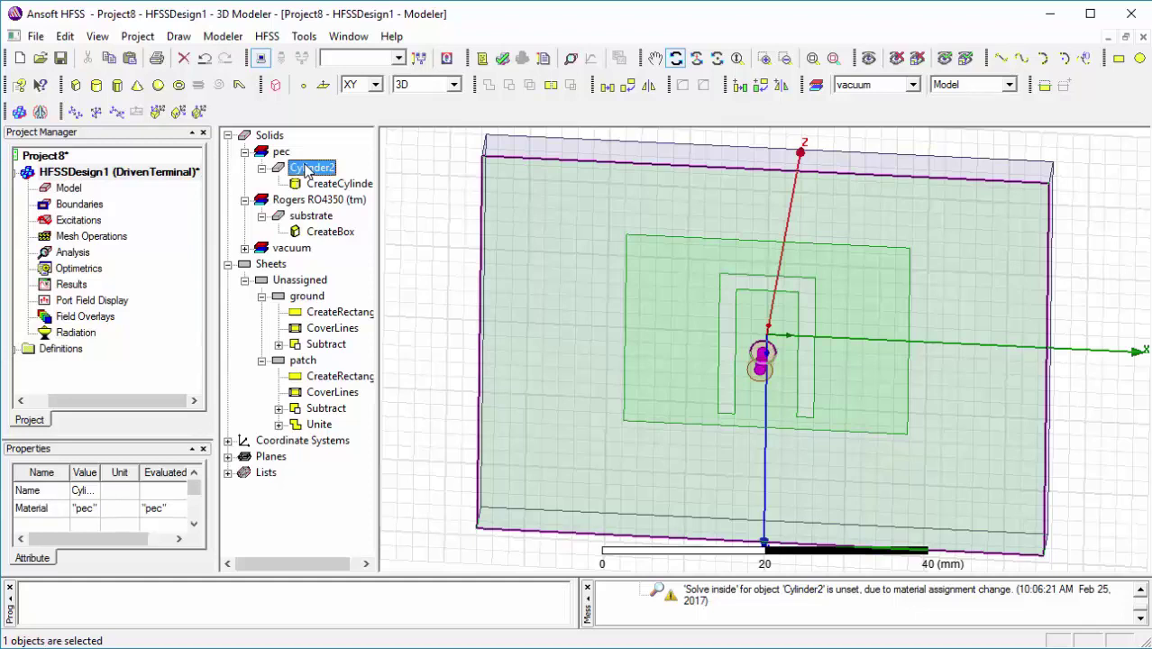
{"action": "key", "text": "ctrl+v"}
{"action": "left_click", "coordinate": [262, 201]}
Step: Set Cylinder3's center position to 0mm, -0.5mm, 0 and its height to -h, and apply the changes
{"action": "double_click", "coordinate": [326, 223]}
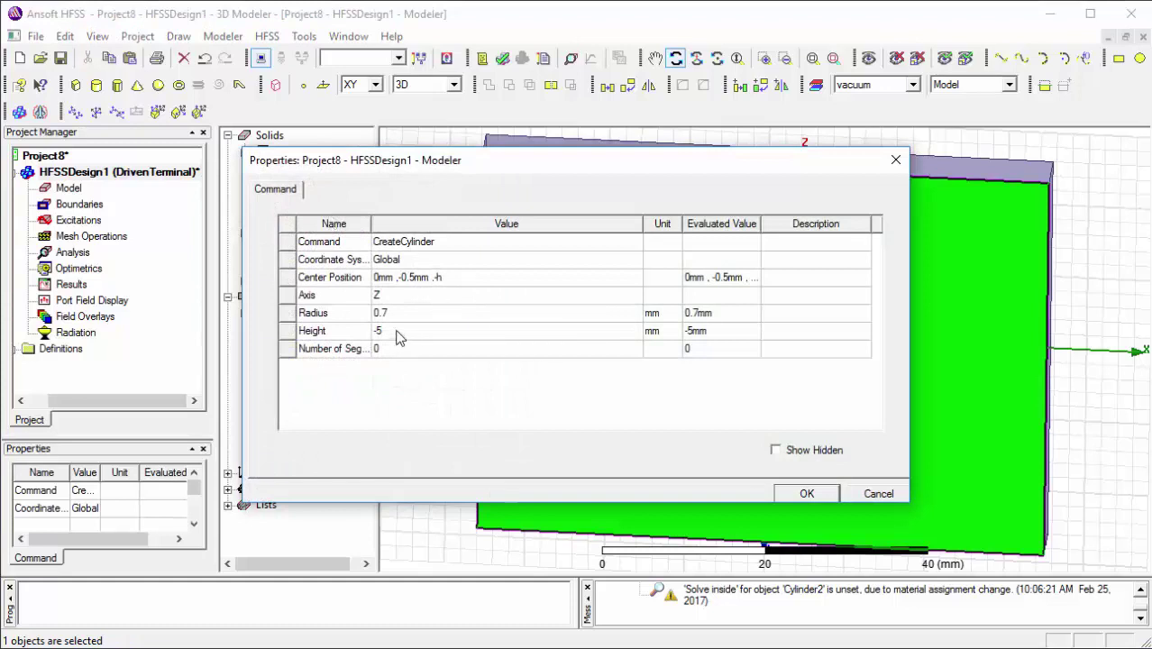
{"action": "left_click", "coordinate": [454, 283]}
{"action": "left_click", "coordinate": [451, 280]}
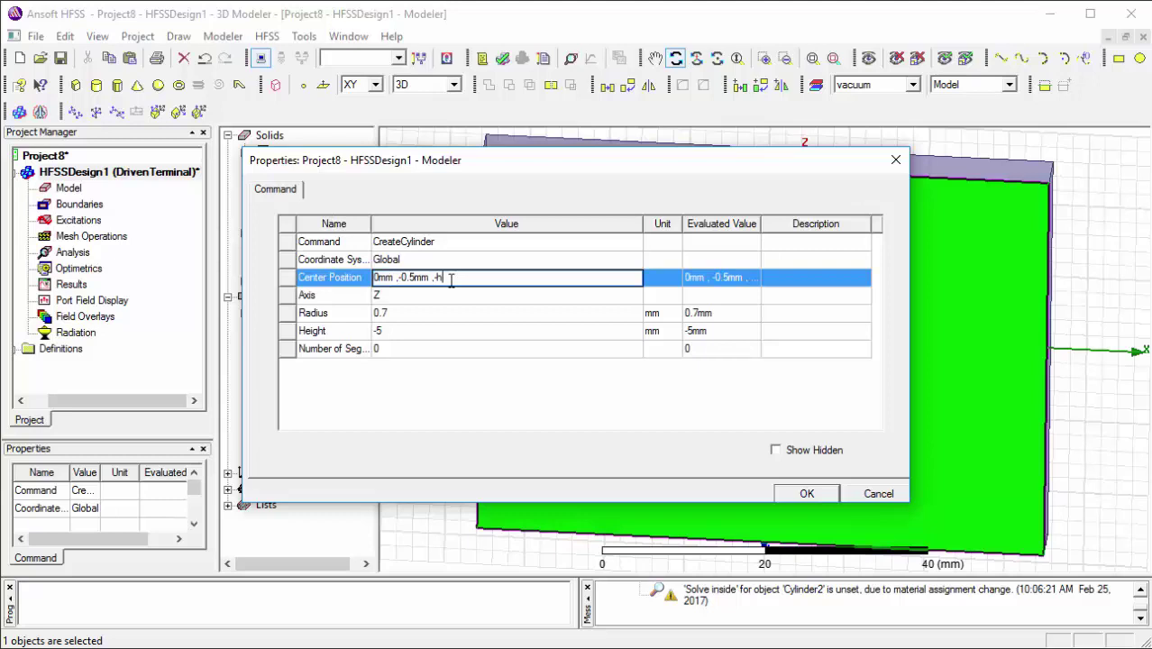
{"action": "left_click", "coordinate": [415, 316]}
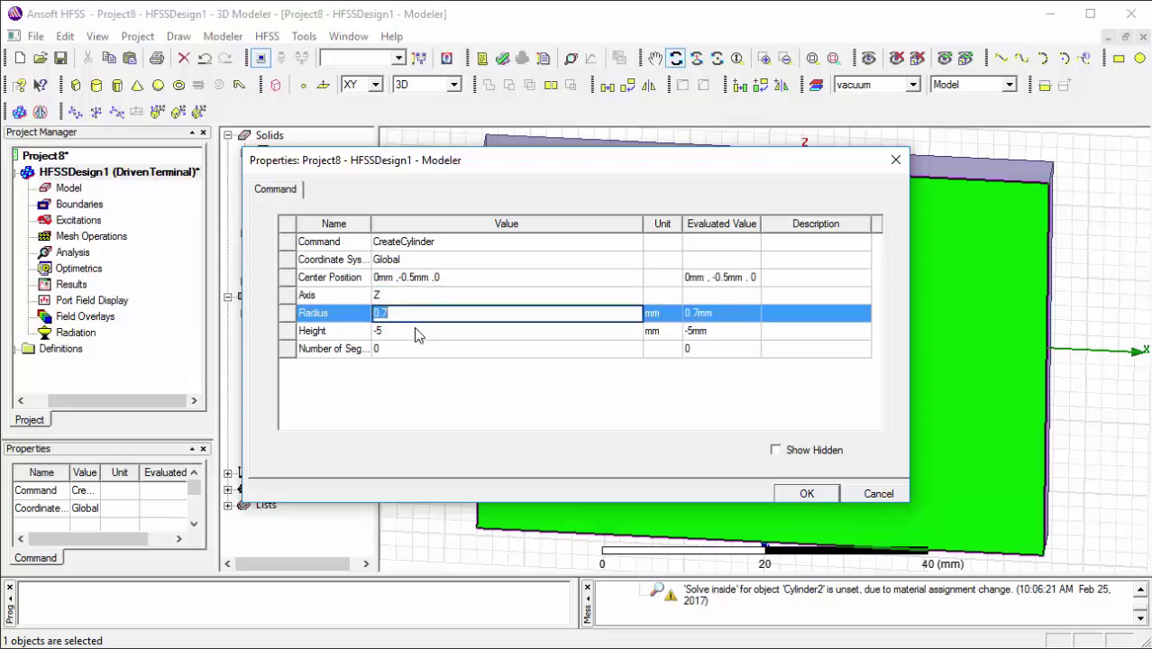
{"action": "left_click", "coordinate": [416, 348]}
{"action": "left_click", "coordinate": [413, 334]}
{"action": "left_click", "coordinate": [411, 332]}
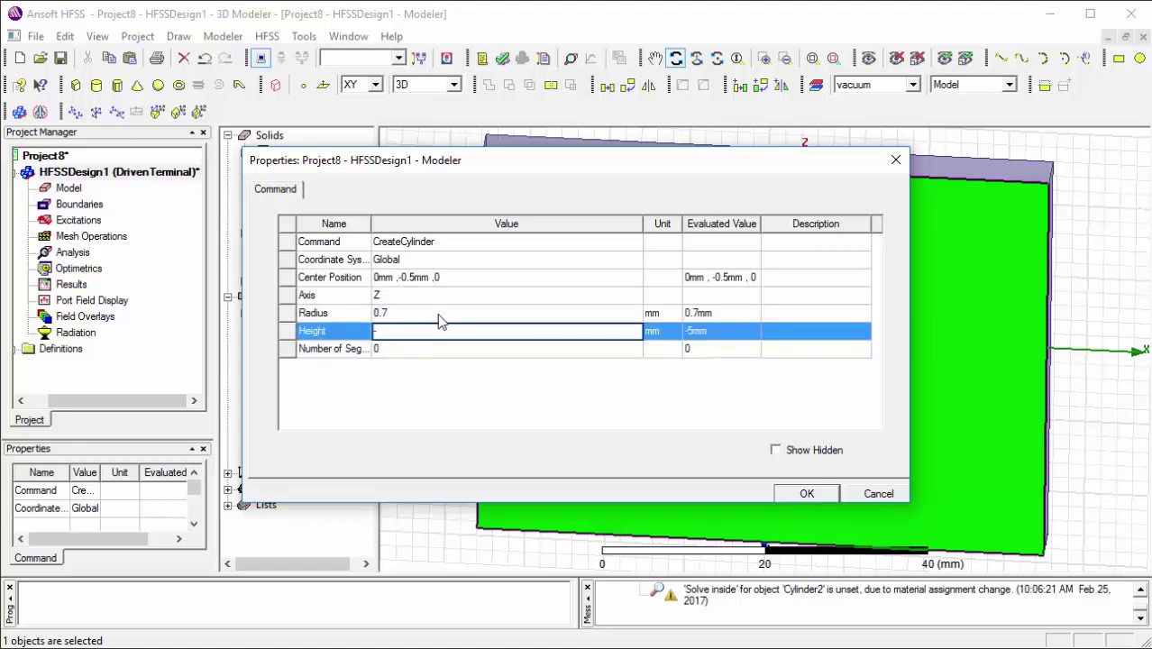
{"action": "left_click", "coordinate": [807, 493]}
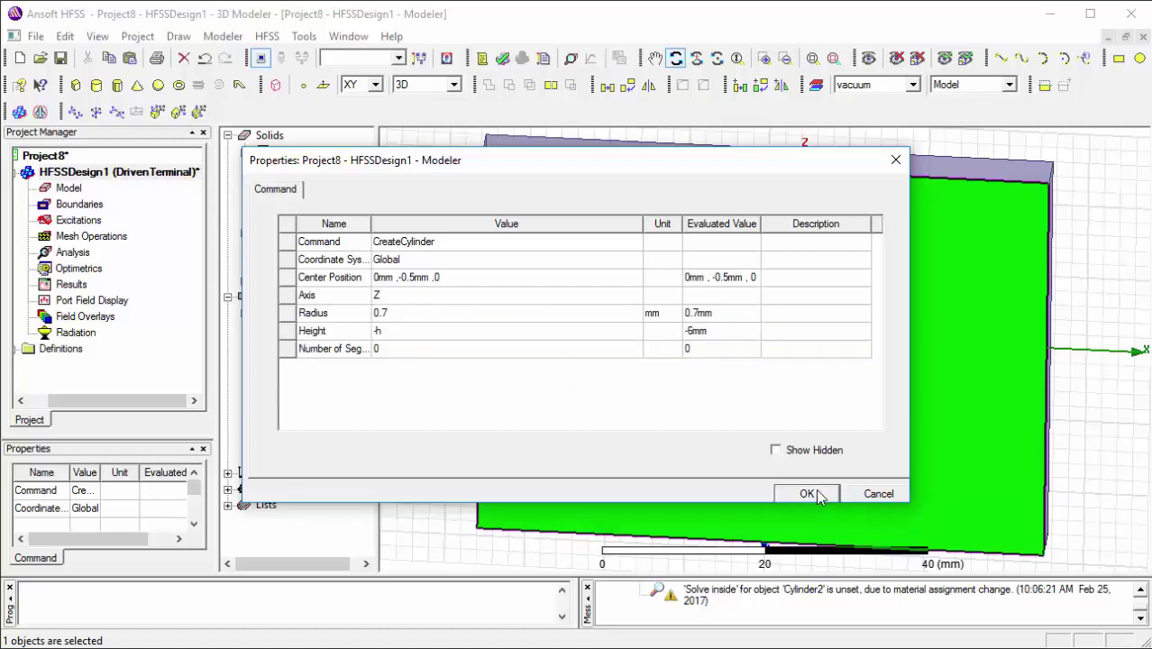
{"action": "left_click", "coordinate": [806, 494]}
Step: Inspect the feed cylinders beneath the ground plane and save the project
{"action": "left_click_drag", "start_coordinate": [702, 226], "coordinate": [738, 248]}
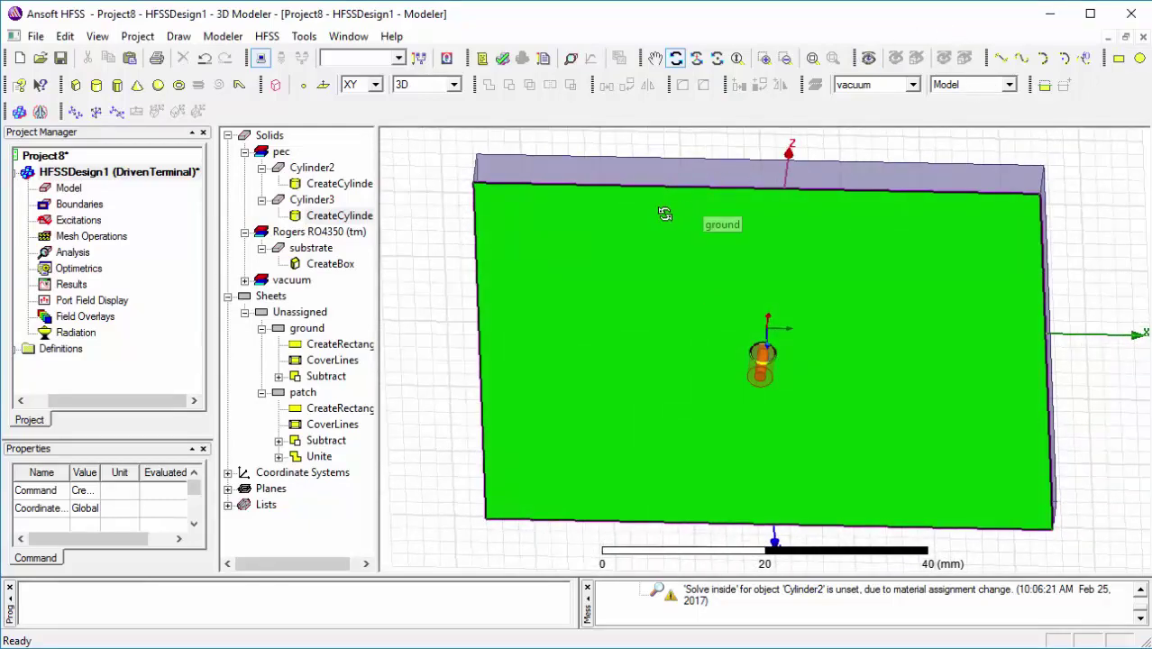
{"action": "left_click", "coordinate": [678, 58]}
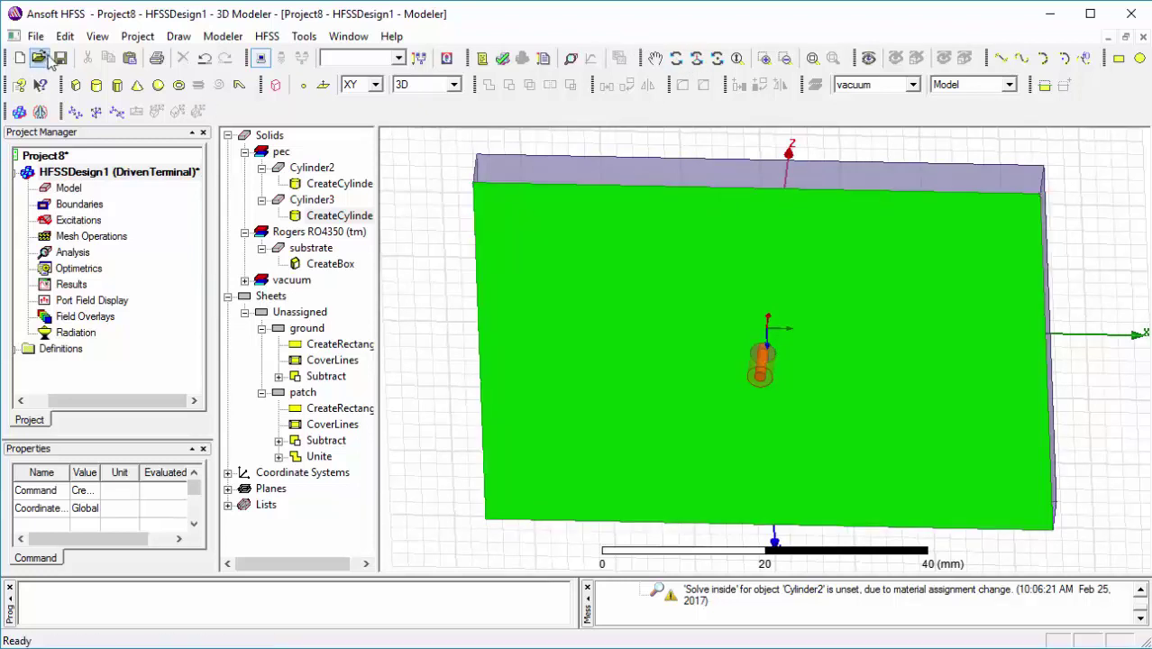
{"action": "left_click", "coordinate": [59, 58]}
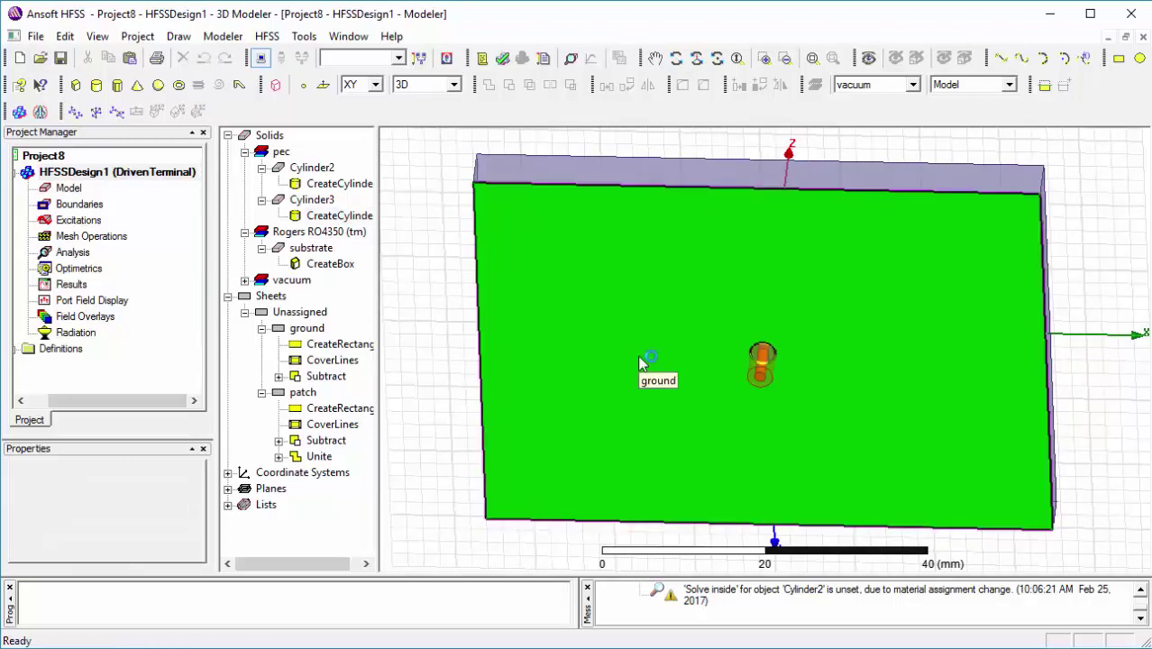
Step: Assign a Perfect E boundary named PerfE1 to the ground sheet, without an infinite ground plane
{"action": "key", "text": "ctrl+a"}
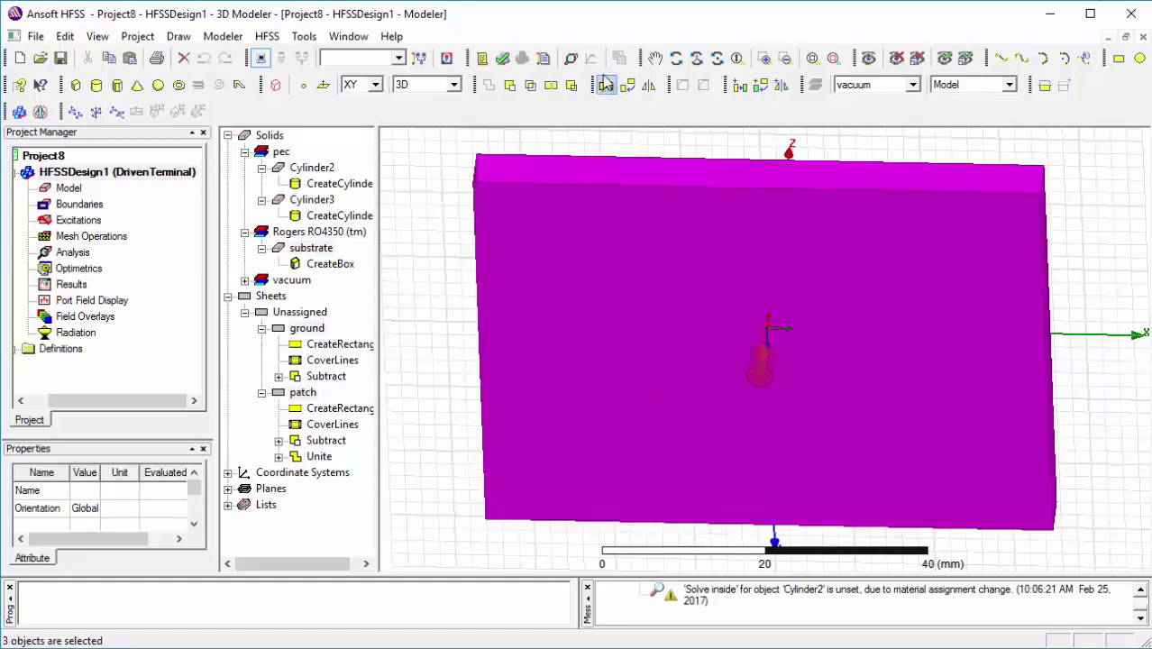
{"action": "left_click", "coordinate": [676, 57]}
{"action": "left_click_drag", "start_coordinate": [523, 401], "coordinate": [471, 329]}
{"action": "left_click", "coordinate": [678, 57]}
{"action": "left_click", "coordinate": [455, 266]}
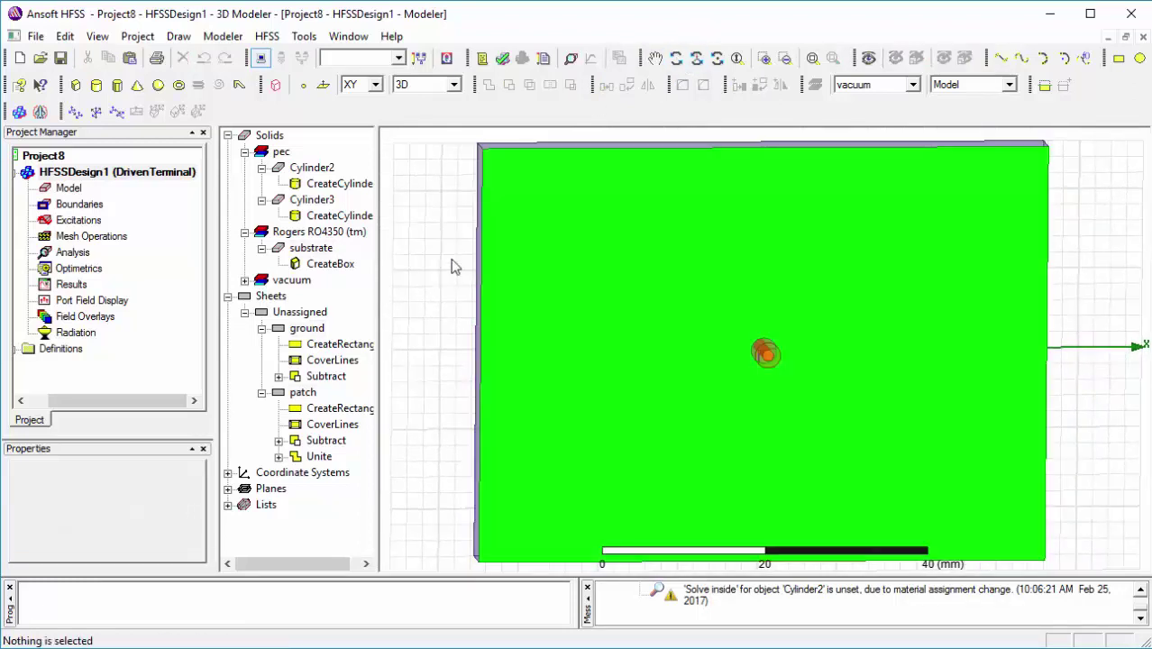
{"action": "left_click", "coordinate": [526, 260]}
{"action": "right_click", "coordinate": [525, 260]}
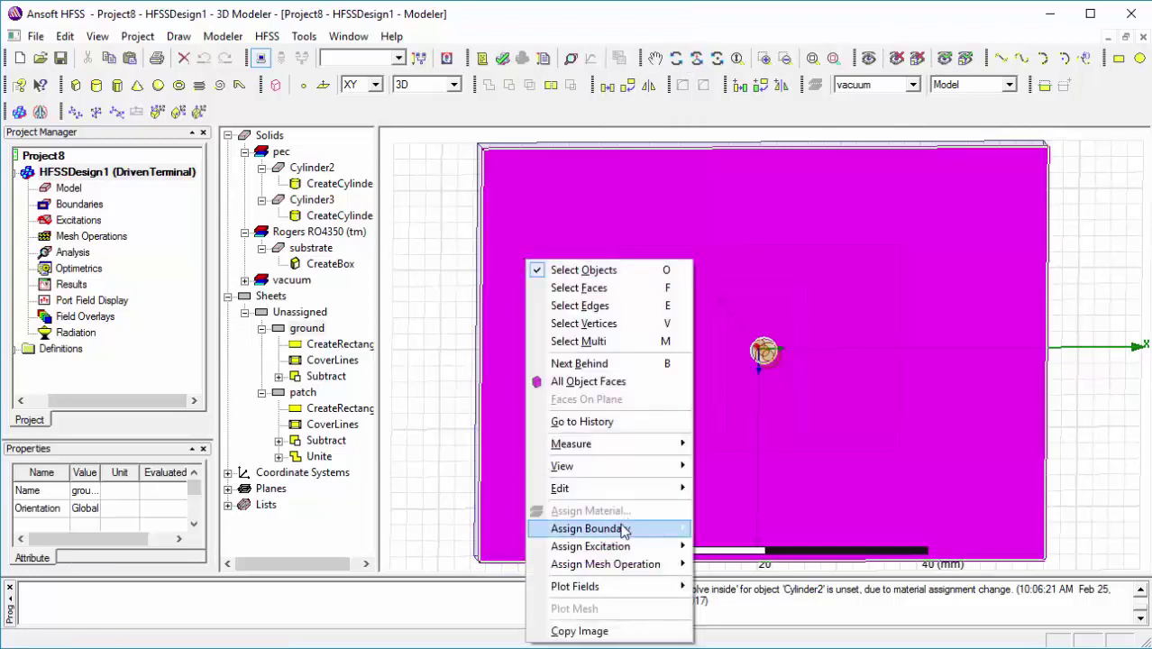
{"action": "mouse_move", "coordinate": [622, 530]}
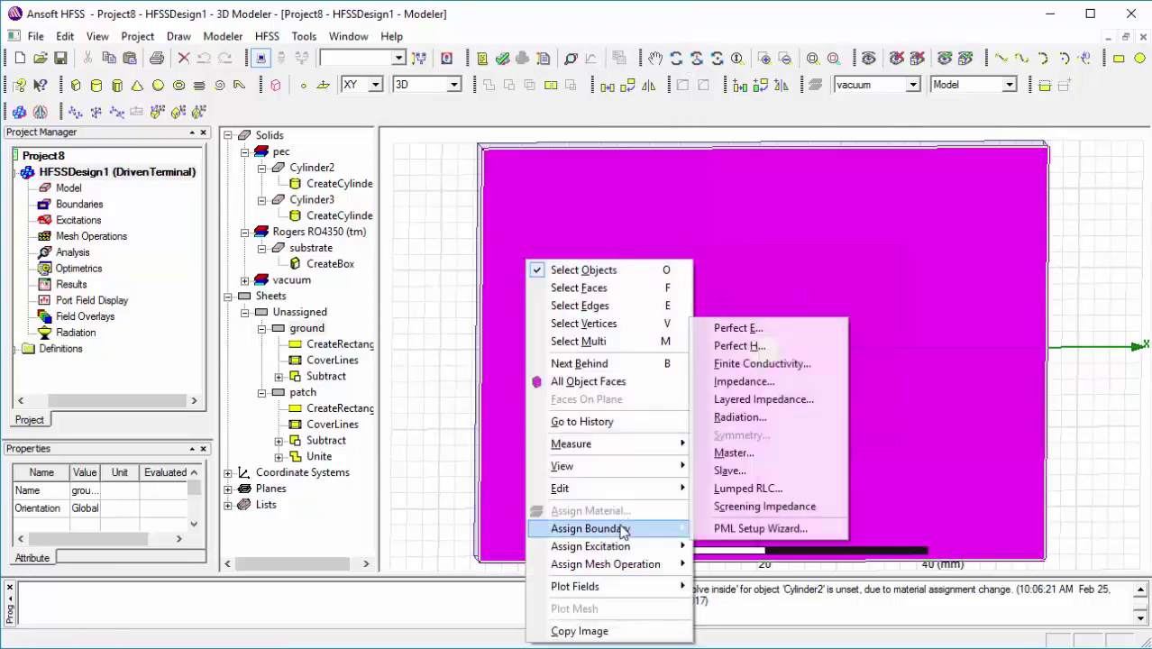
{"action": "left_click", "coordinate": [734, 328]}
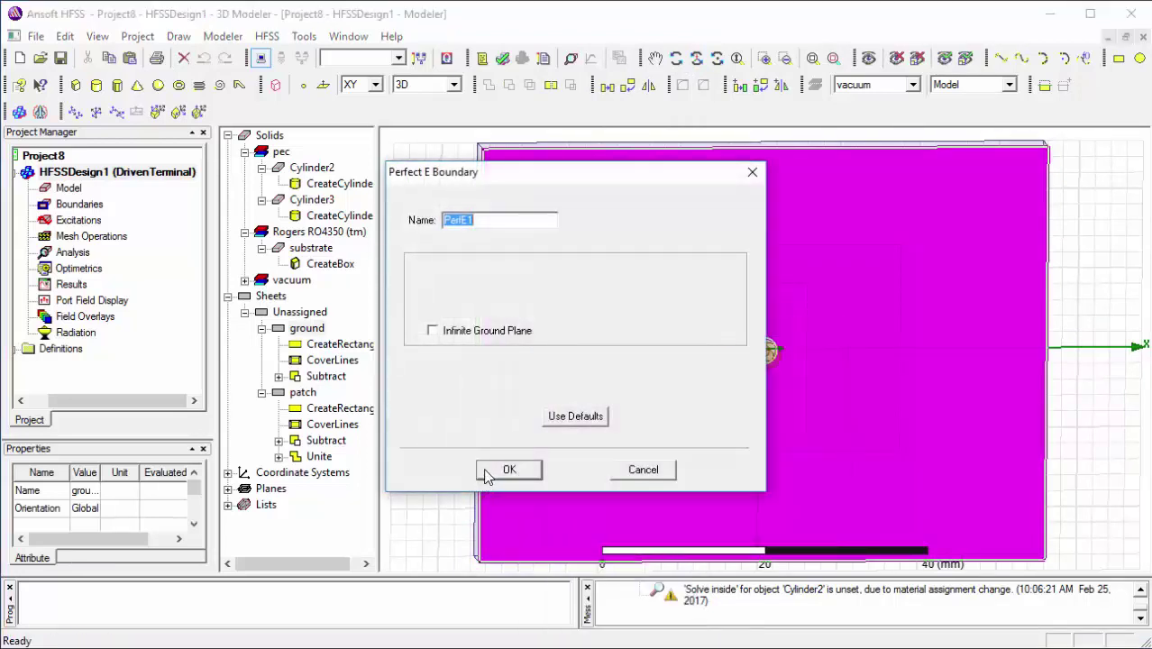
{"action": "left_click", "coordinate": [506, 470]}
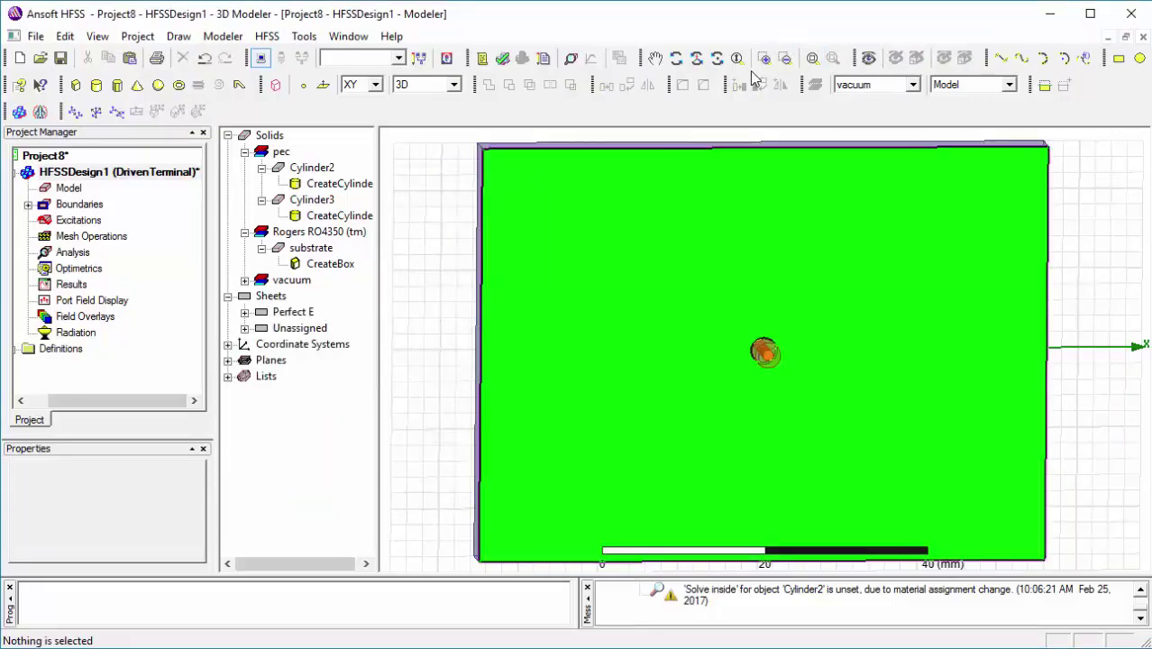
Step: Assign a Perfect E boundary named PerfE2 to the U-slot patch sheet, without an infinite ground plane
{"action": "left_click_drag", "start_coordinate": [676, 226], "coordinate": [708, 453]}
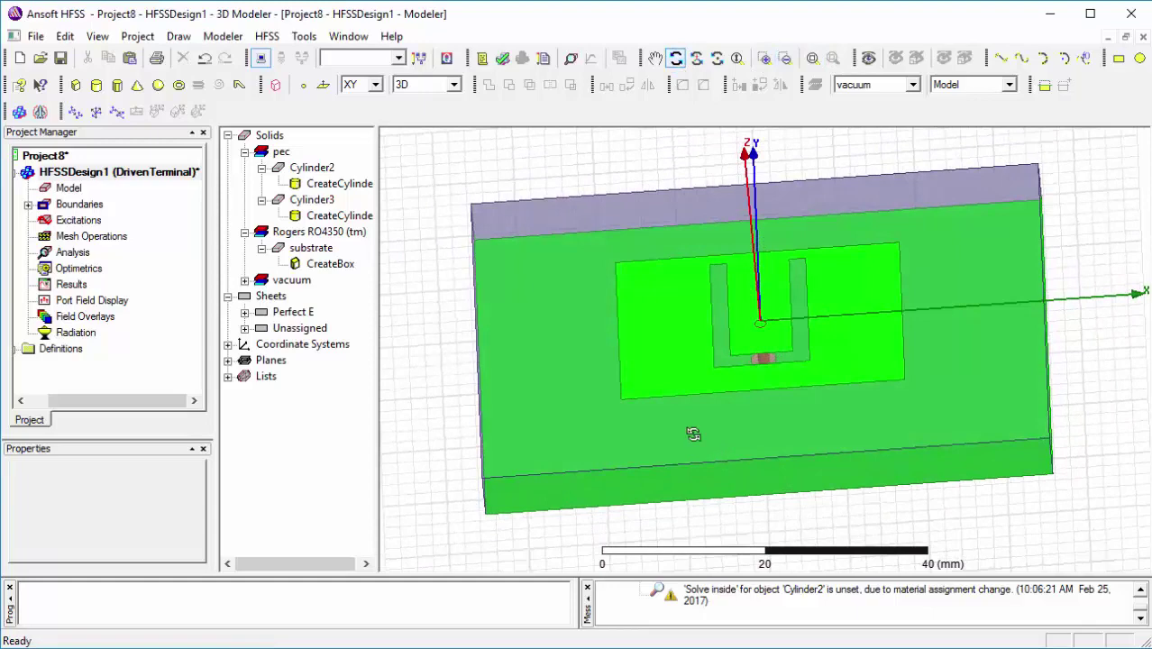
{"action": "left_click", "coordinate": [651, 348]}
{"action": "right_click", "coordinate": [651, 348]}
{"action": "mouse_move", "coordinate": [729, 535]}
{"action": "left_click", "coordinate": [837, 339]}
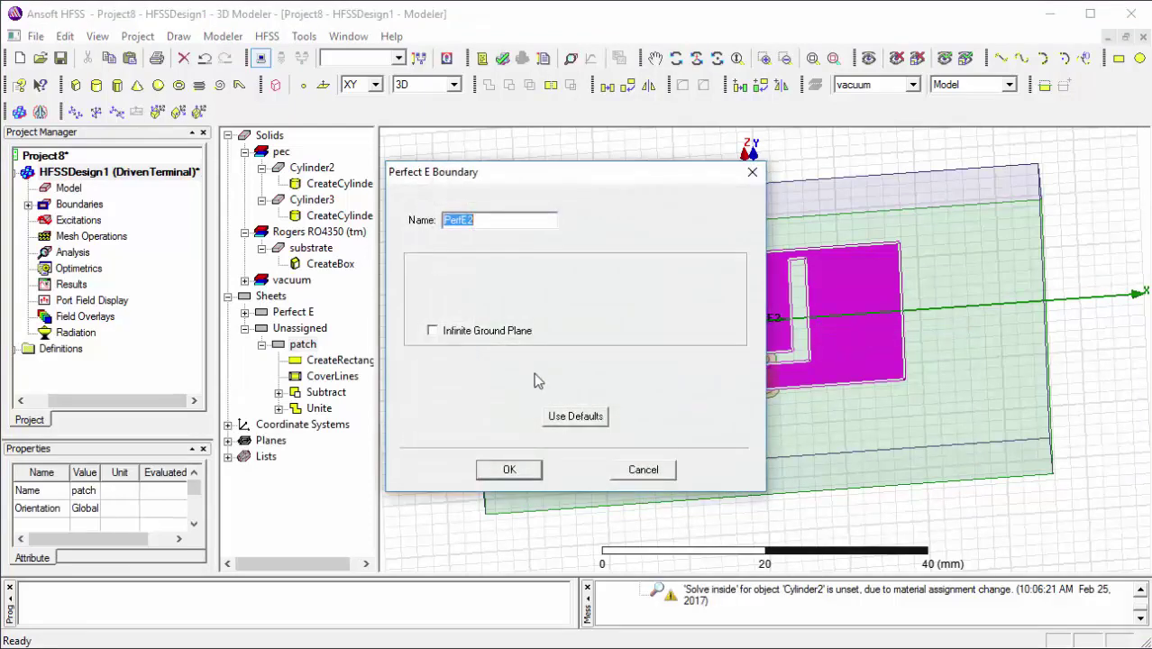
{"action": "left_click", "coordinate": [510, 469]}
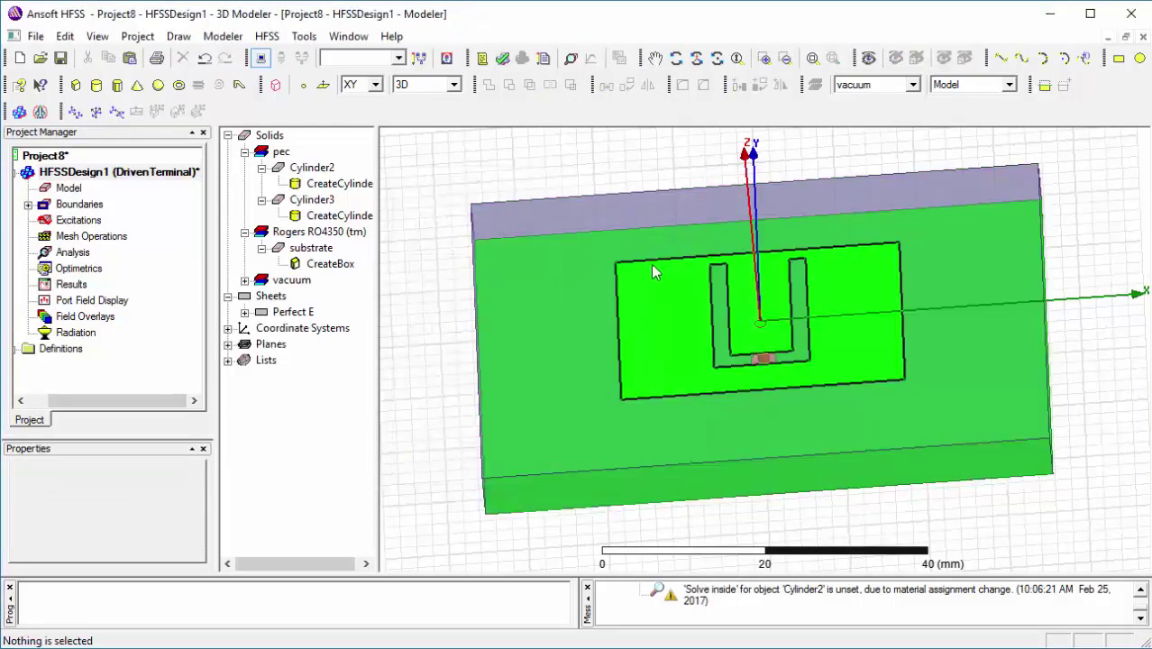
Step: Draw a box about 71 x 52 mm over the antenna's footprint, starting at -35.5, -26, 0, with a height of about 10 mm
{"action": "left_click_drag", "start_coordinate": [640, 296], "coordinate": [663, 337], "text": "alt"}
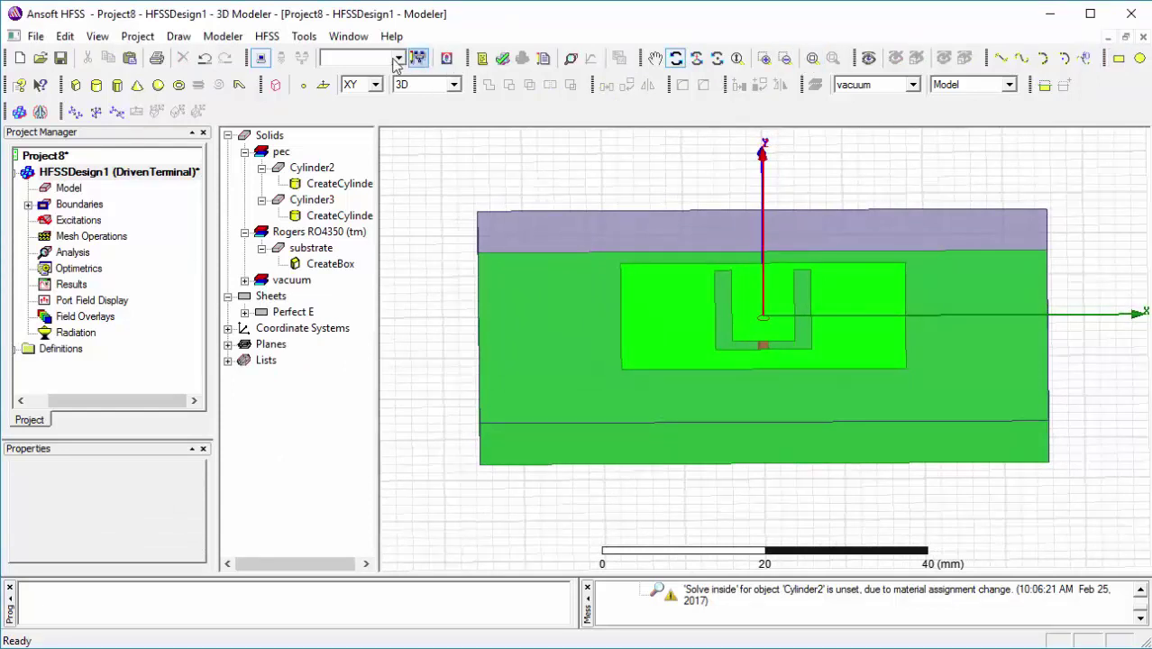
{"action": "left_click", "coordinate": [78, 86]}
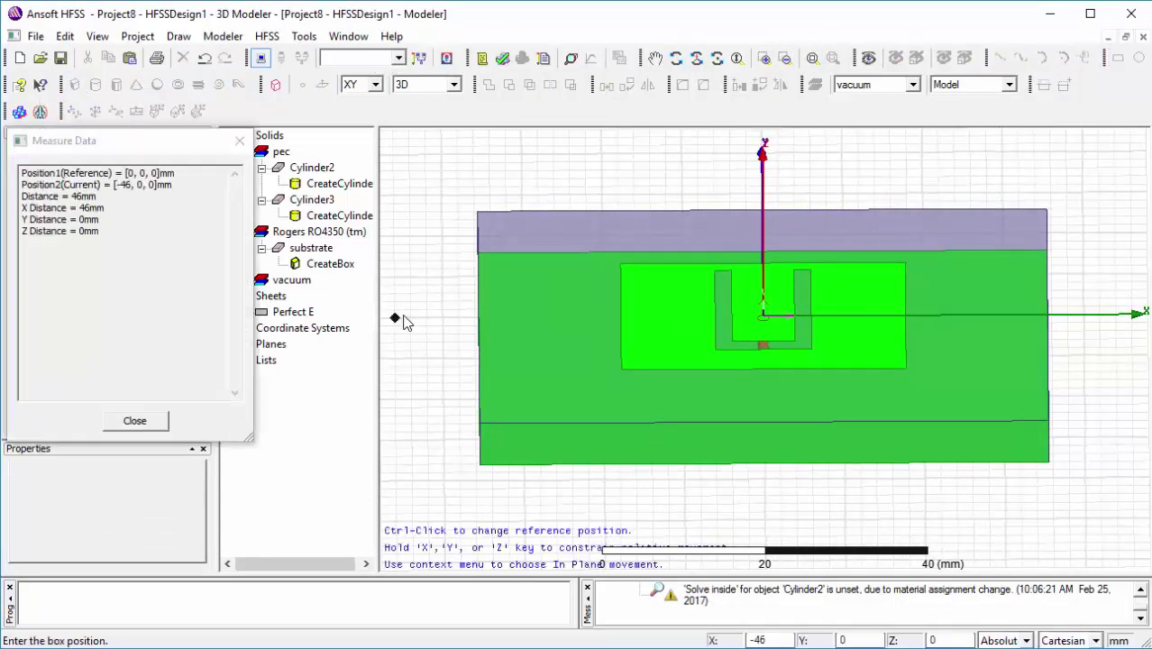
{"action": "left_click", "coordinate": [476, 421]}
{"action": "left_click", "coordinate": [1047, 208]}
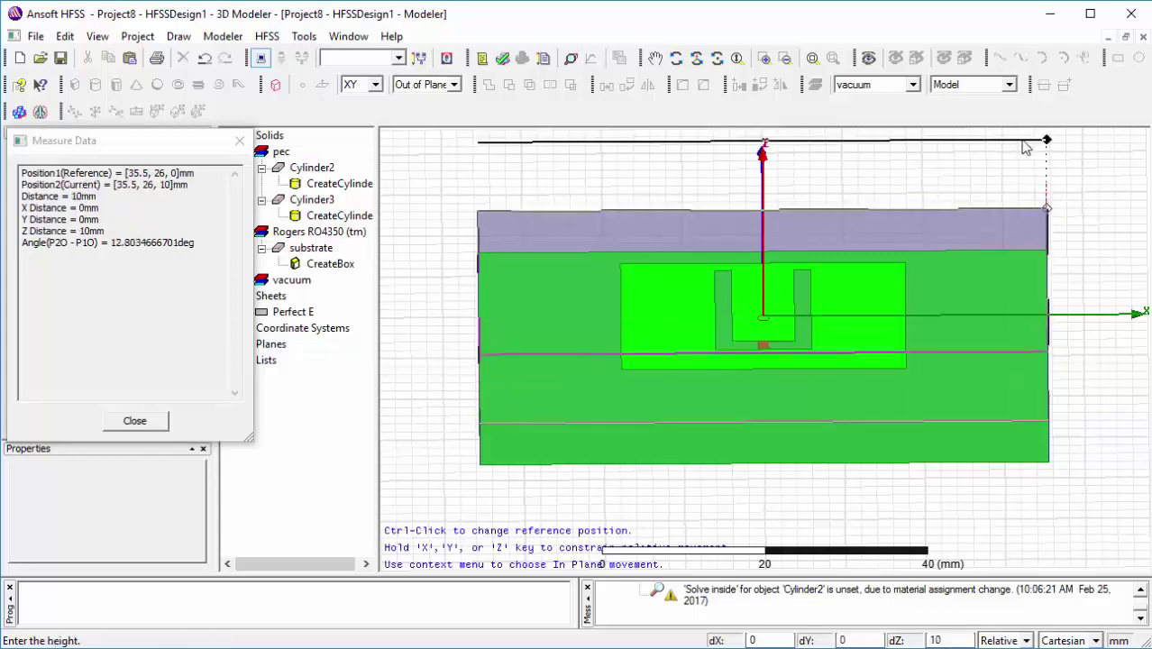
{"action": "left_click", "coordinate": [1025, 141]}
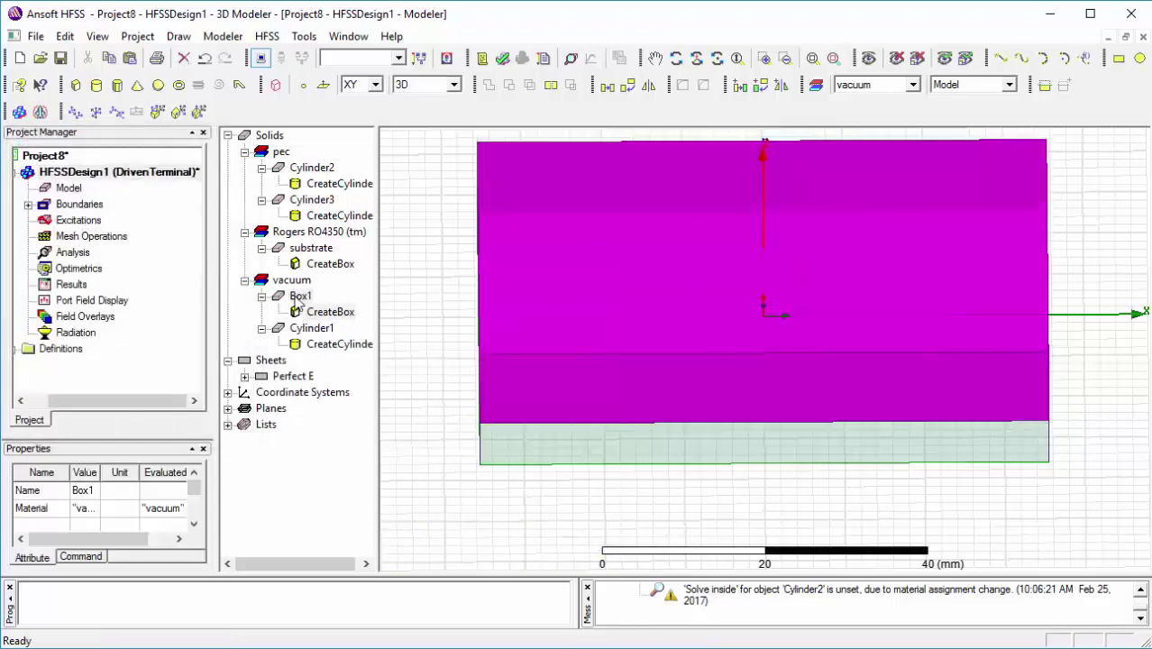
Step: Rename the new box as radiationbox and try to set its material to air
{"action": "double_click", "coordinate": [300, 297]}
{"action": "left_click", "coordinate": [399, 246]}
{"action": "left_click", "coordinate": [399, 244]}
{"action": "type", "text": "radiationbox"}
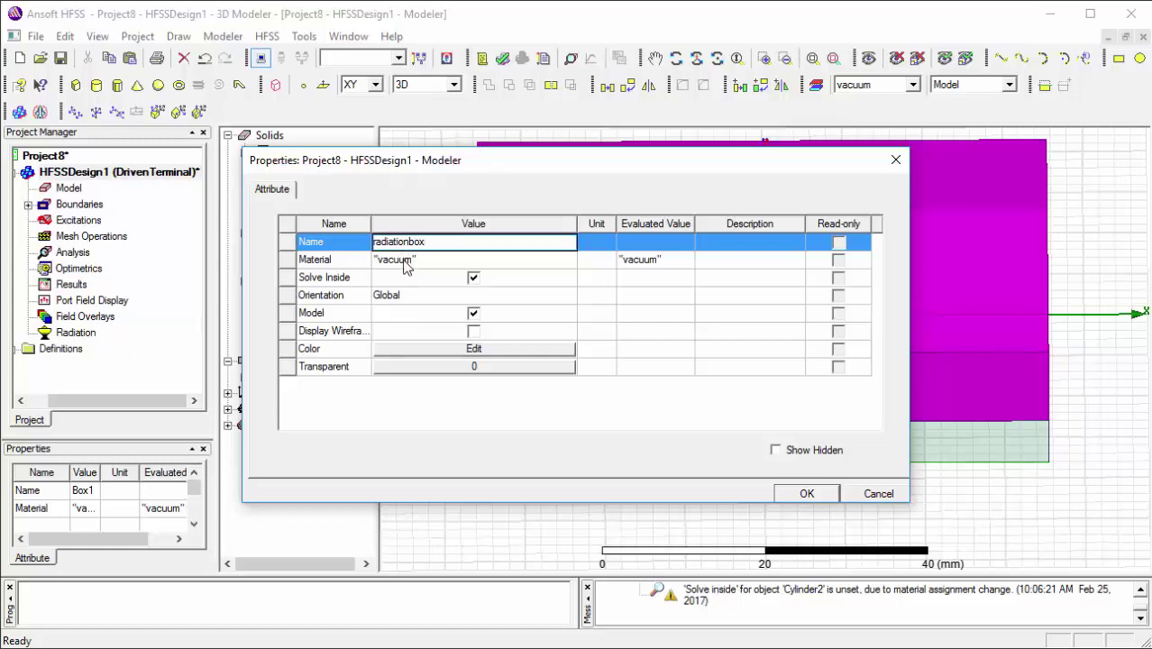
{"action": "left_click", "coordinate": [404, 261]}
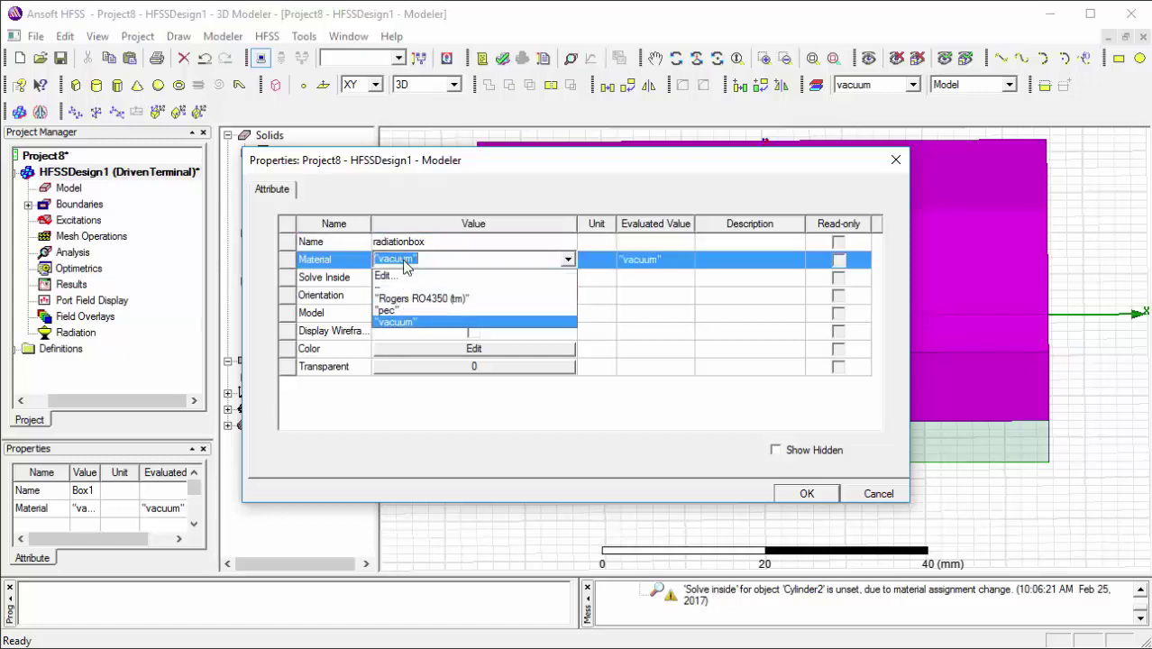
{"action": "left_click", "coordinate": [404, 275]}
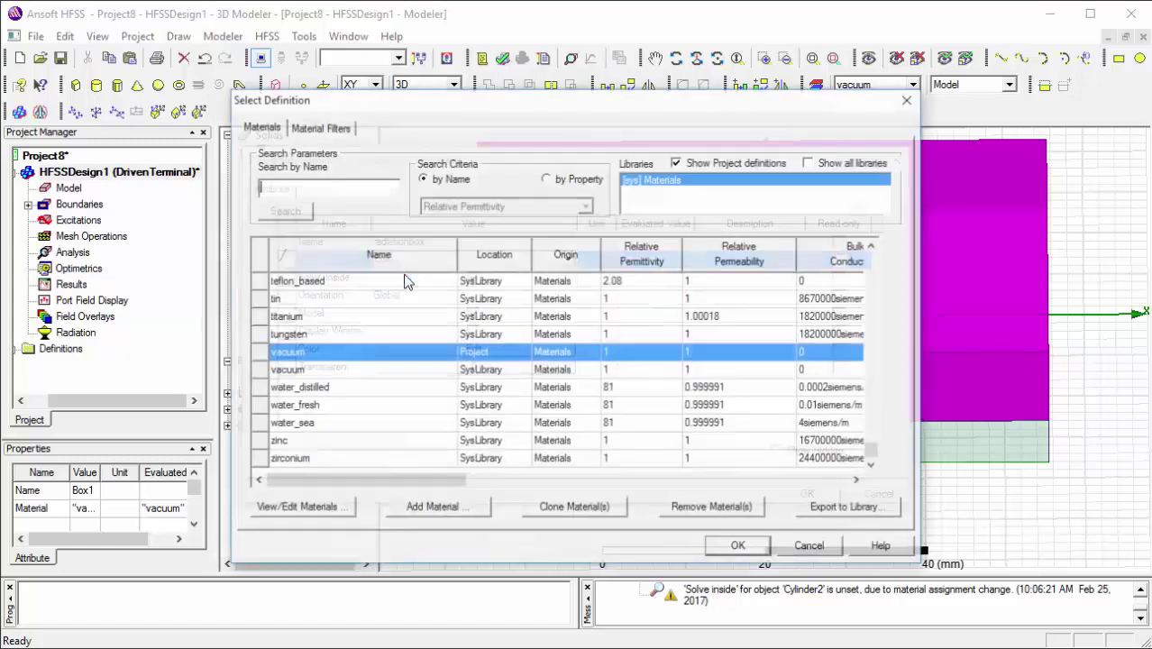
{"action": "type", "text": "air"}
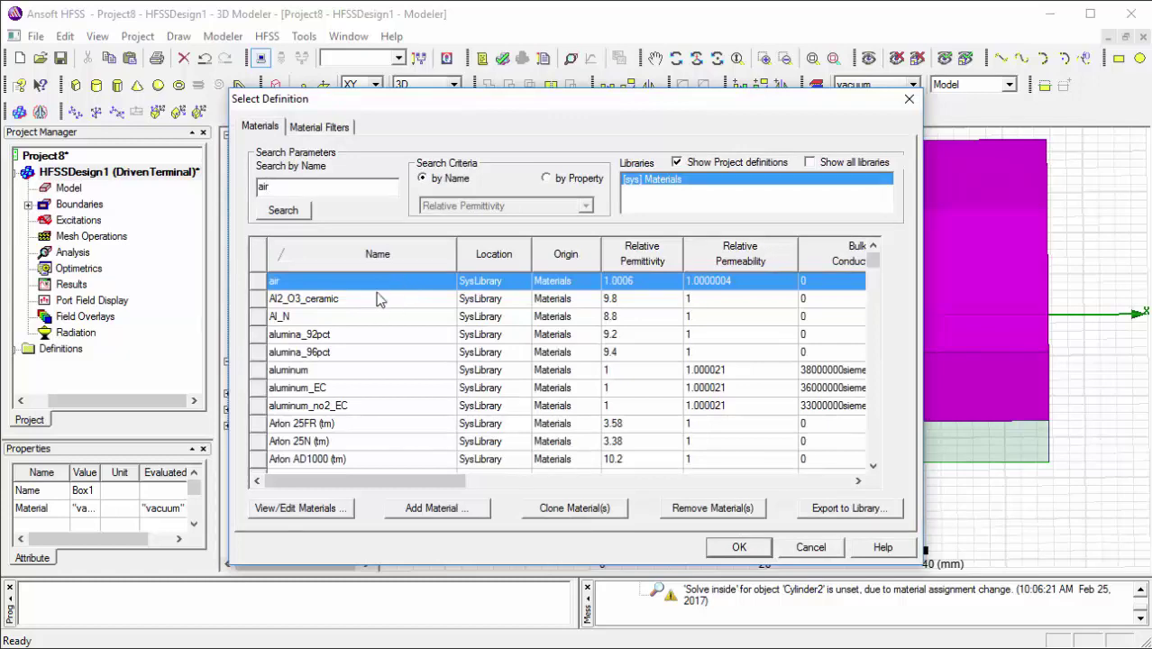
{"action": "double_click", "coordinate": [380, 286]}
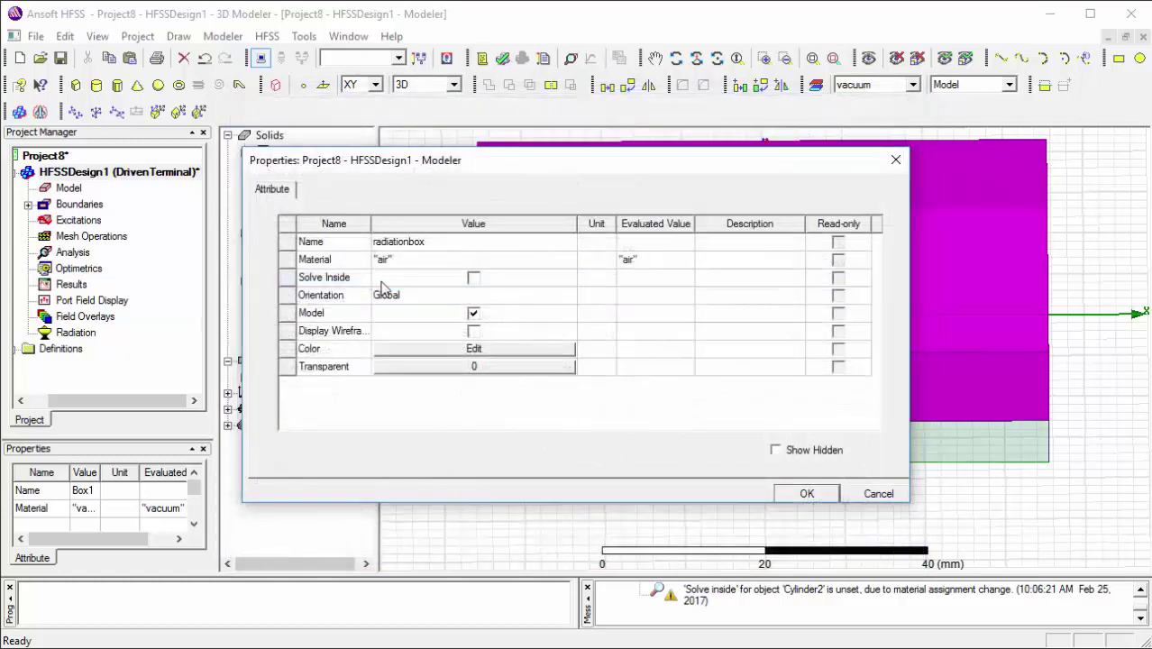
Step: Color the radiation box light grey, set its transparency to 0.84, and apply the properties
{"action": "left_click", "coordinate": [442, 352]}
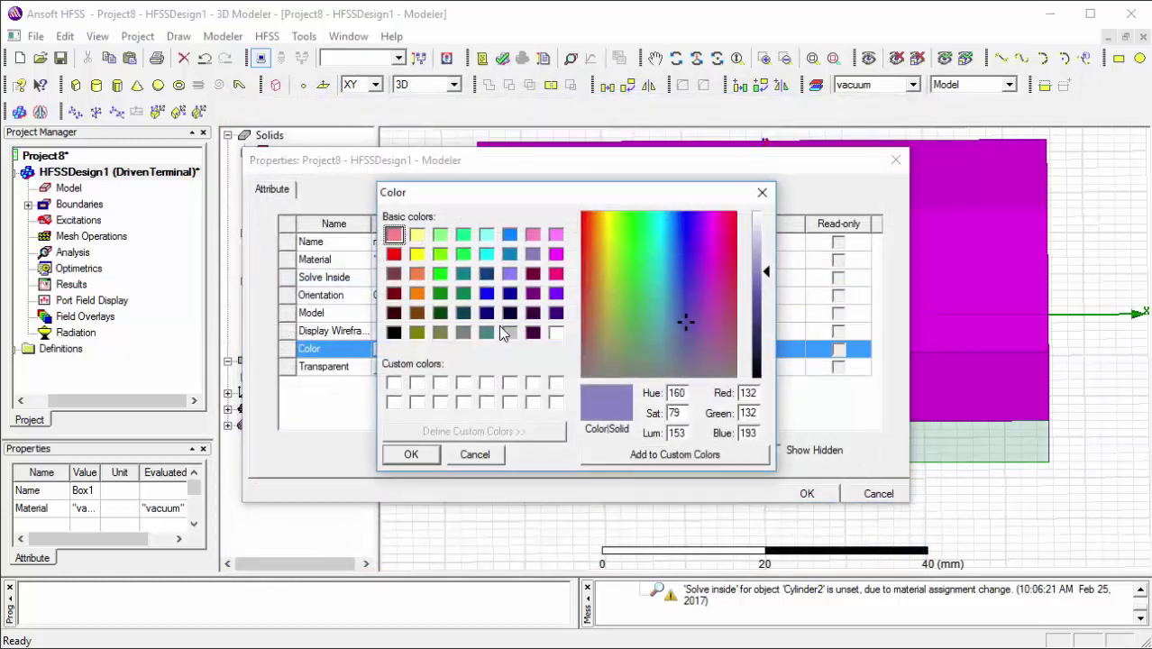
{"action": "left_click", "coordinate": [509, 333]}
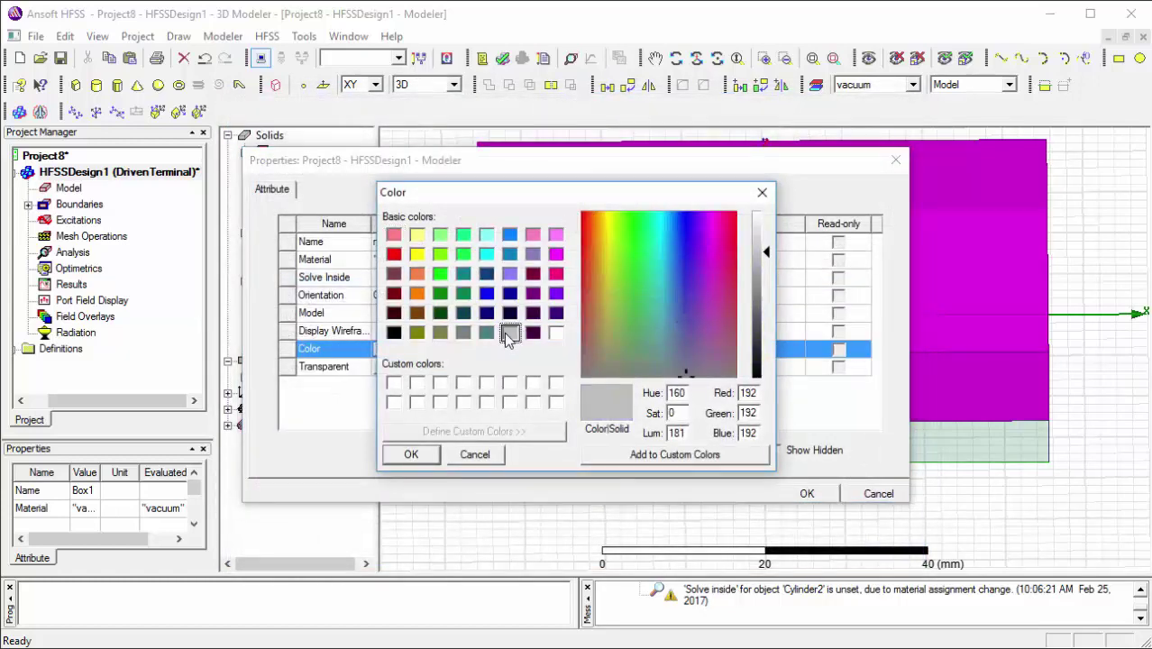
{"action": "left_click", "coordinate": [411, 455]}
{"action": "left_click", "coordinate": [488, 367]}
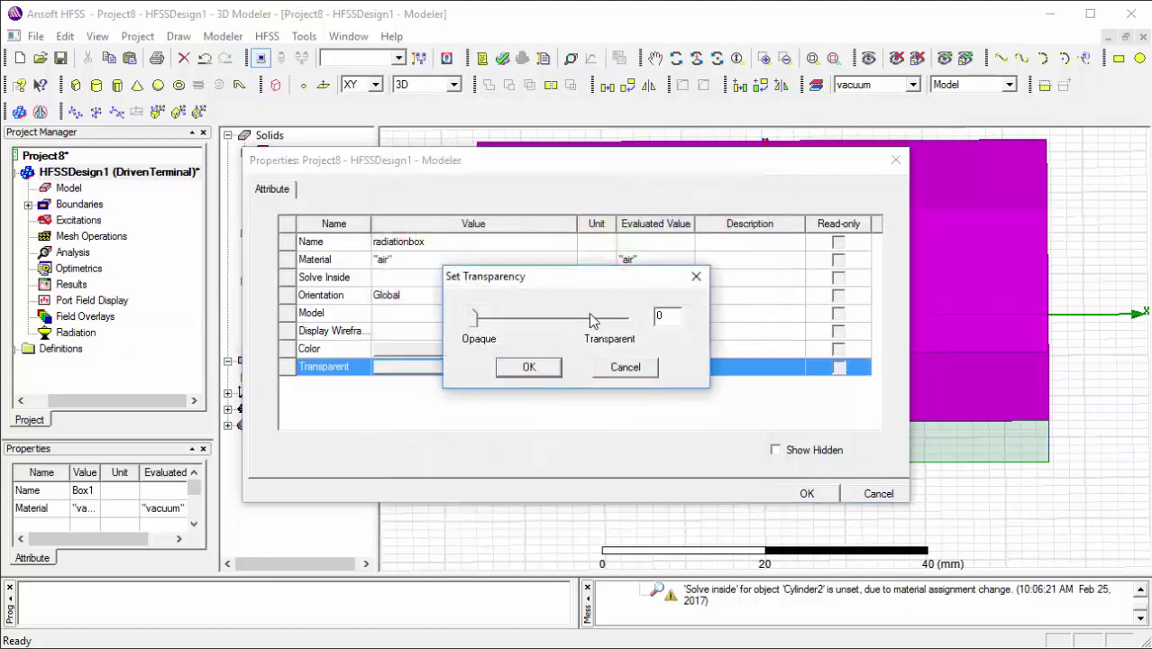
{"action": "type", "text": ".84"}
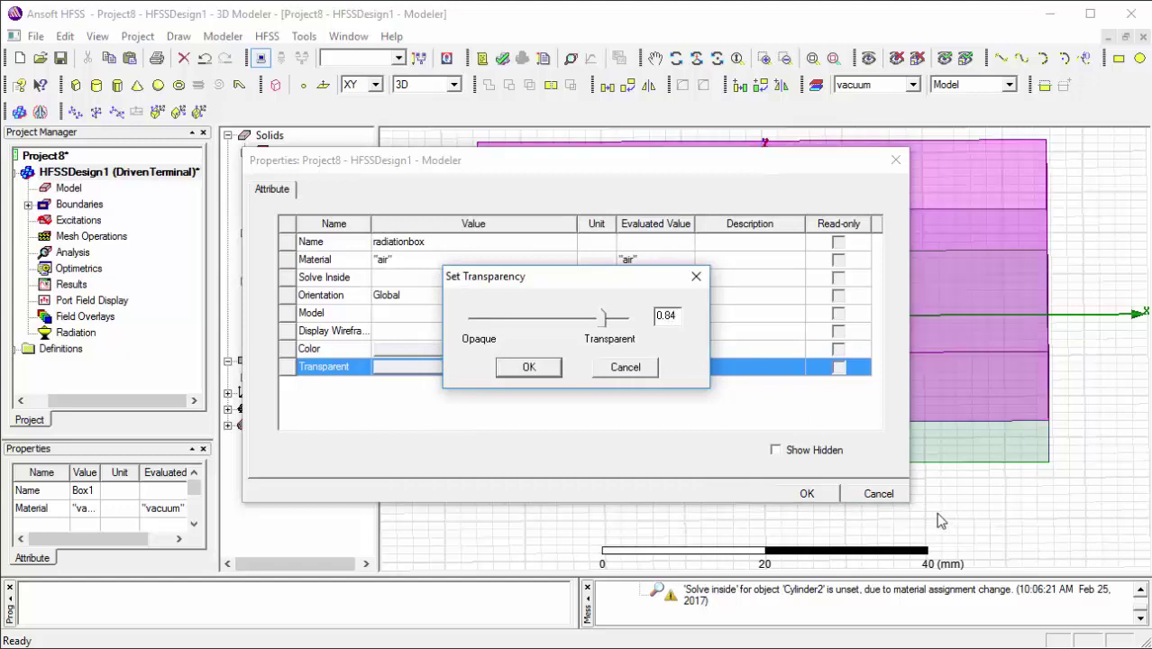
{"action": "left_click", "coordinate": [551, 367]}
{"action": "key", "text": "Return"}
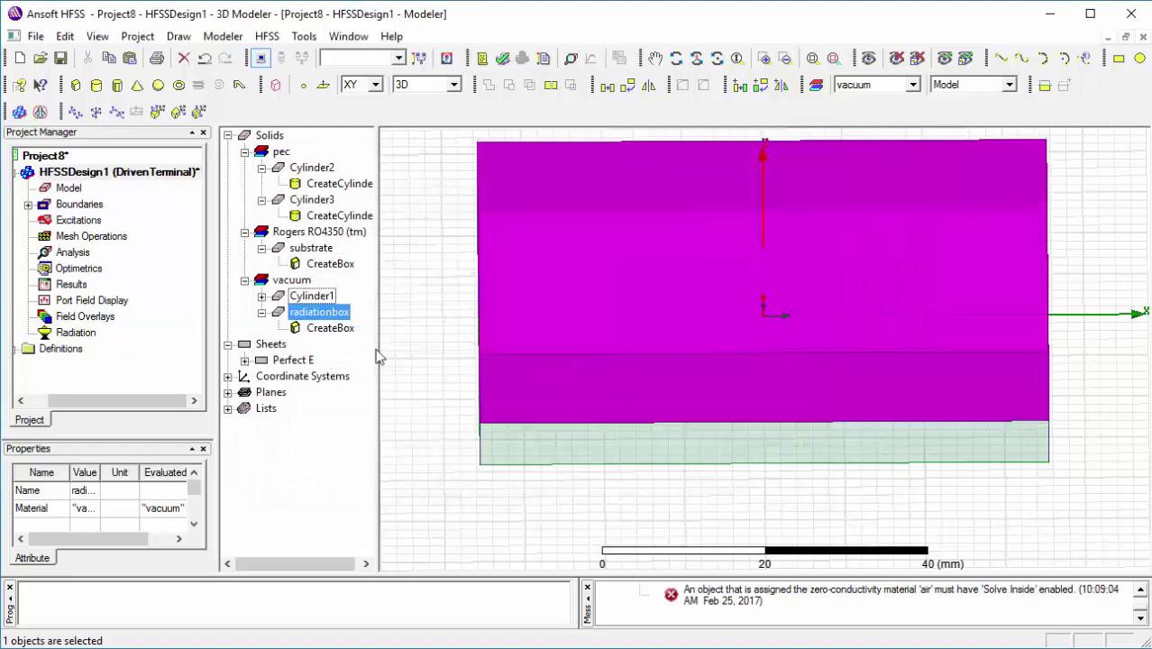
Step: Set the radiation box's ZSize to 40 mm and its position to -35.5, -26, -h
{"action": "left_click", "coordinate": [310, 332]}
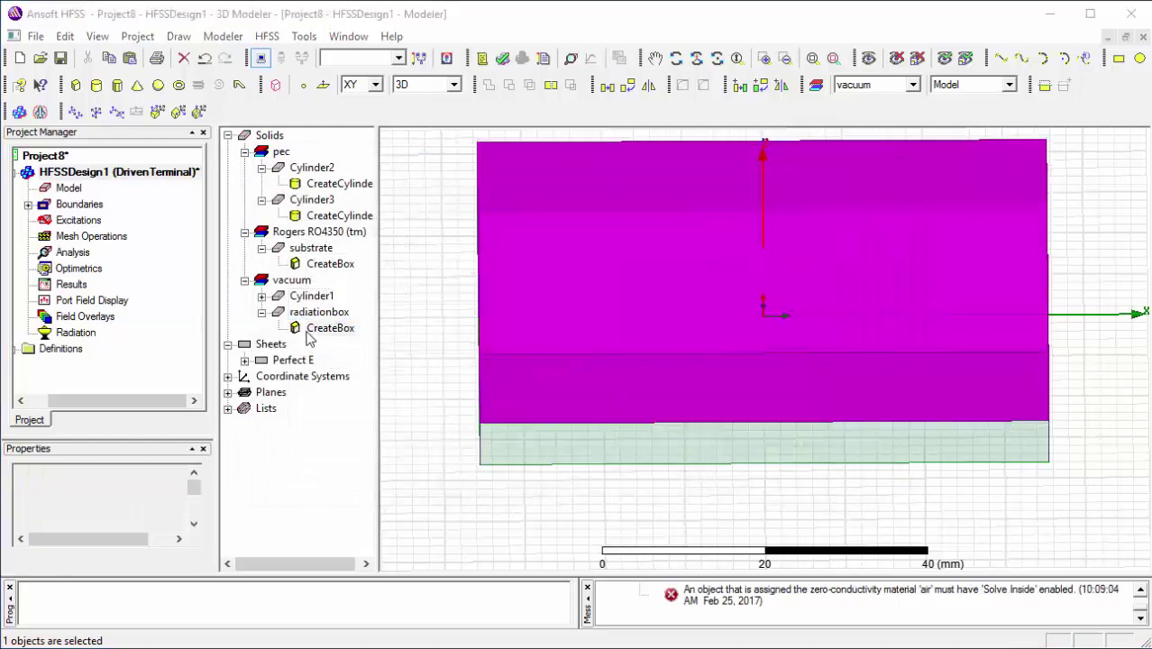
{"action": "double_click", "coordinate": [310, 333]}
{"action": "left_click", "coordinate": [418, 326]}
{"action": "left_click", "coordinate": [399, 332]}
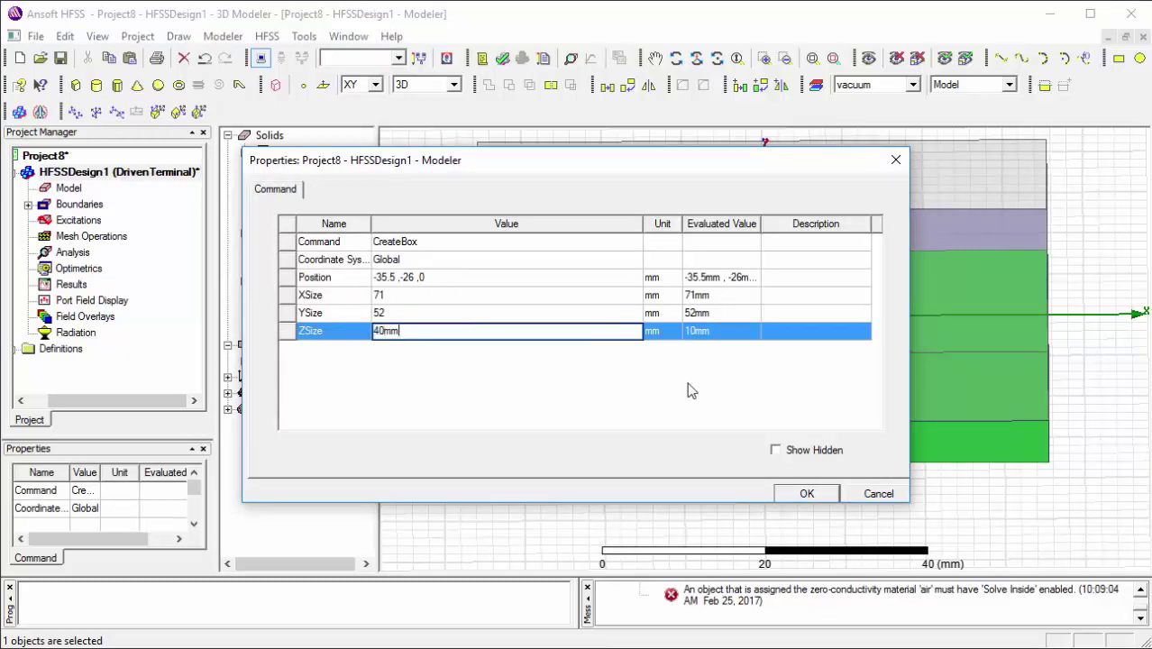
{"action": "key", "text": "BackSpace"}
{"action": "key", "text": "BackSpace"}
{"action": "left_click", "coordinate": [432, 279]}
{"action": "left_click", "coordinate": [434, 279]}
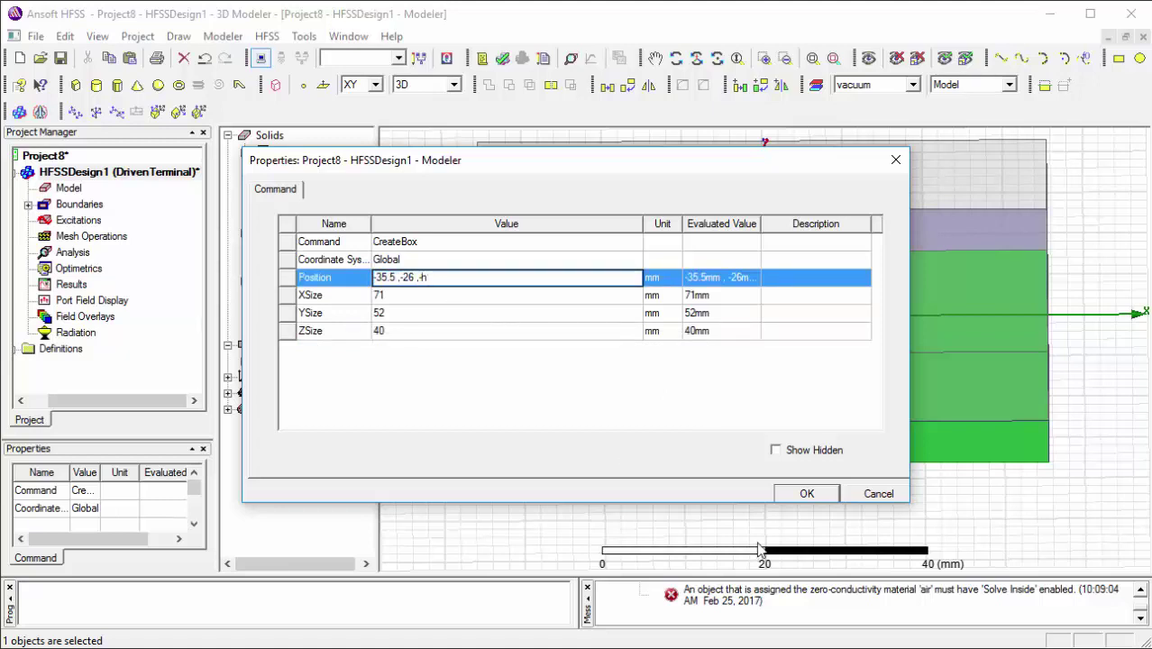
{"action": "left_click", "coordinate": [782, 497]}
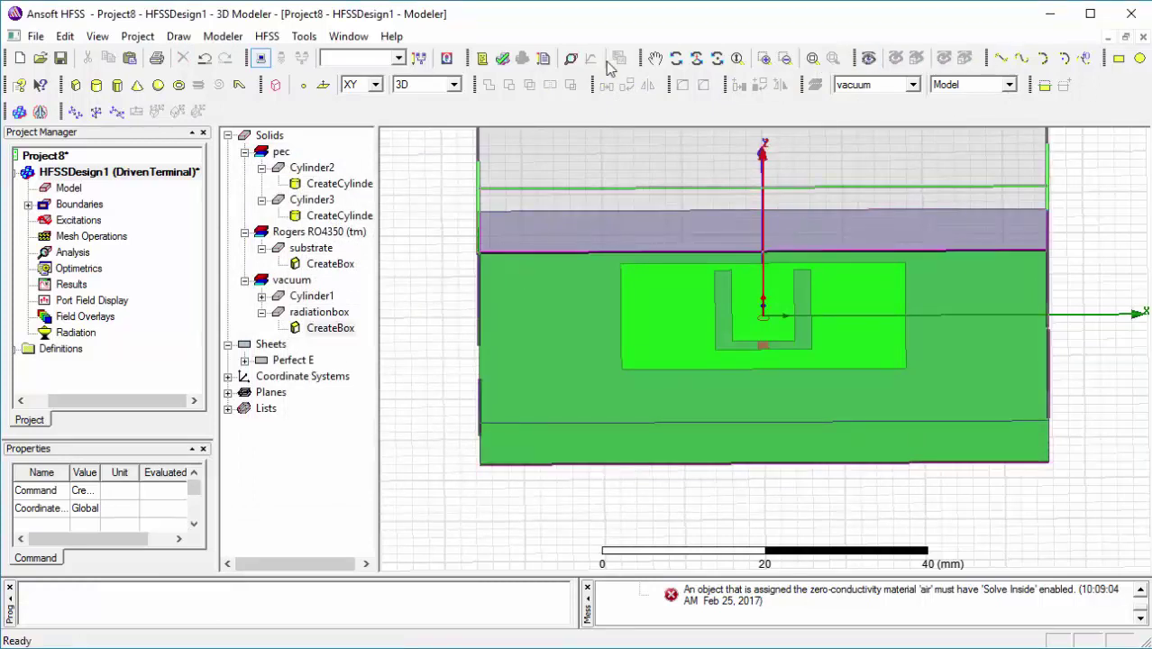
Step: Draw a circle of about 3.4 mm radius on the lower end of the coaxial feed, centered at -0.7, -0.5, -11
{"action": "left_click", "coordinate": [675, 59]}
{"action": "left_click_drag", "start_coordinate": [715, 403], "coordinate": [712, 185]}
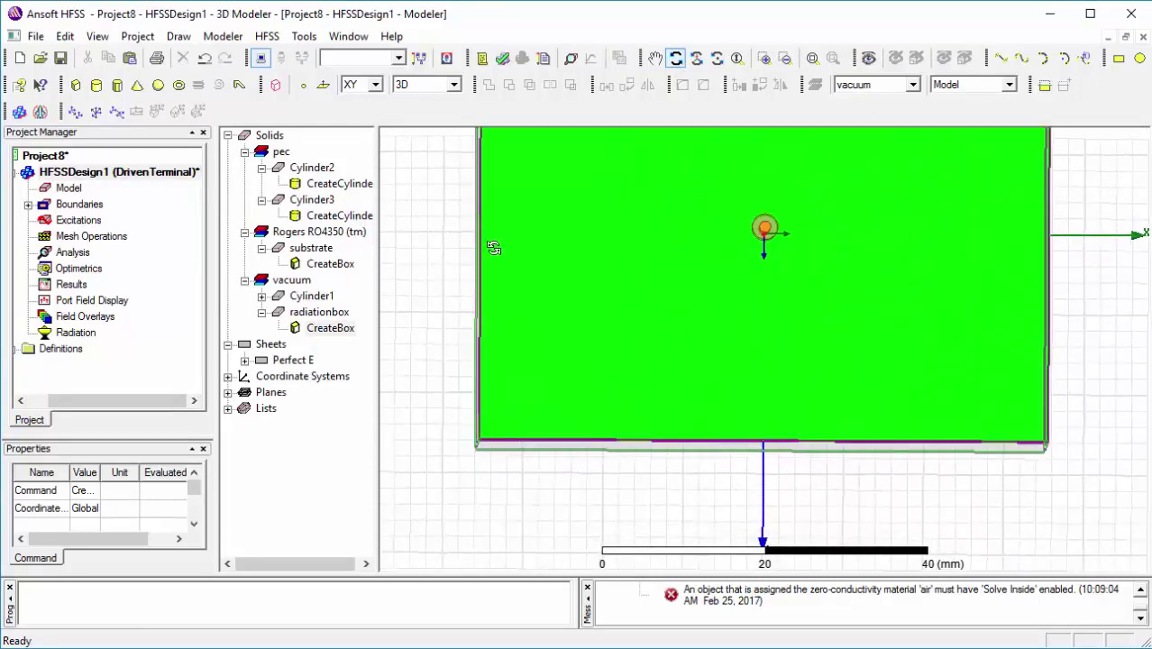
{"action": "left_click", "coordinate": [1138, 58]}
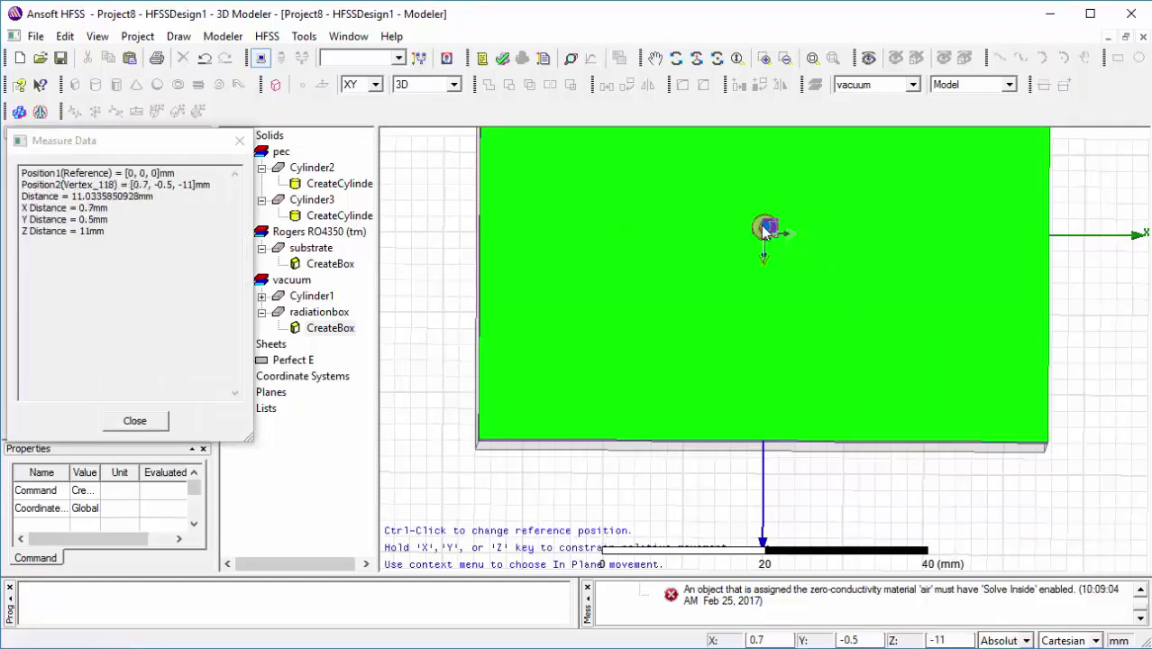
{"action": "left_click", "coordinate": [763, 231]}
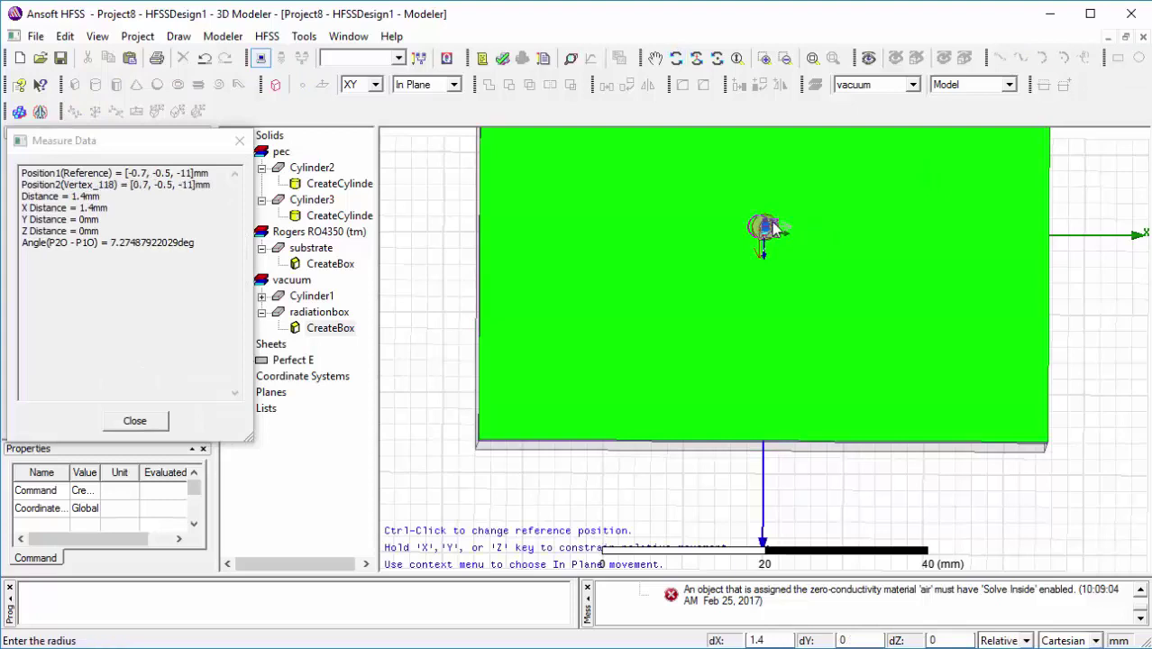
{"action": "left_click", "coordinate": [728, 231]}
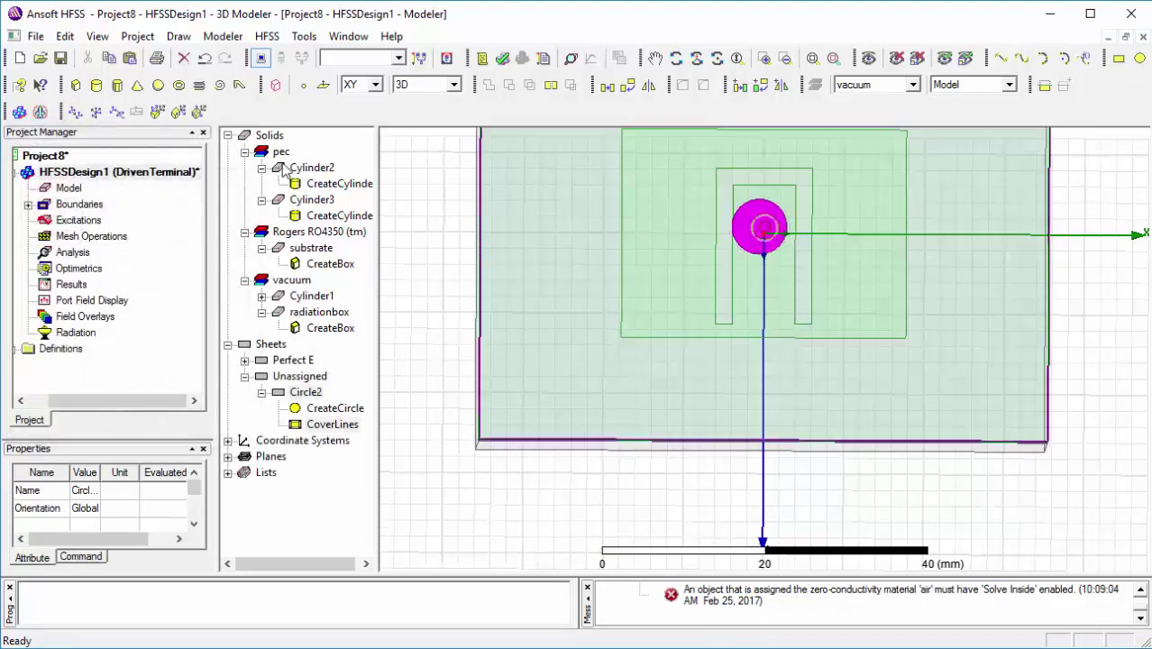
Step: Rename the circle sheet as waveport and color it orange
{"action": "double_click", "coordinate": [305, 394]}
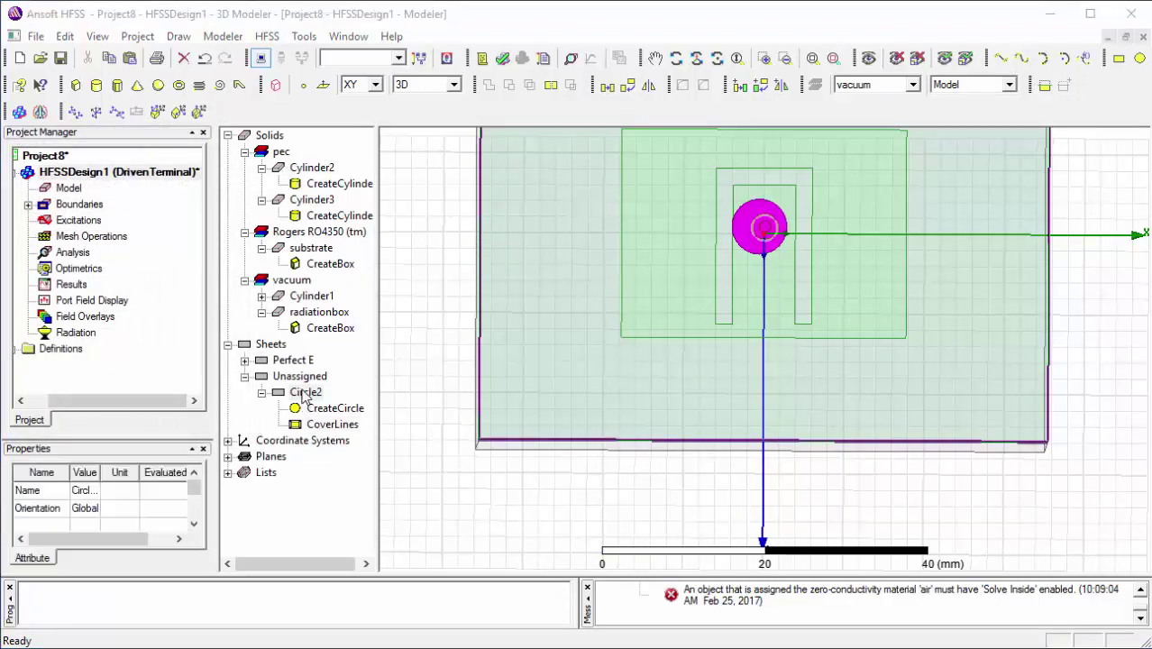
{"action": "left_click", "coordinate": [399, 246]}
{"action": "type", "text": "waveport"}
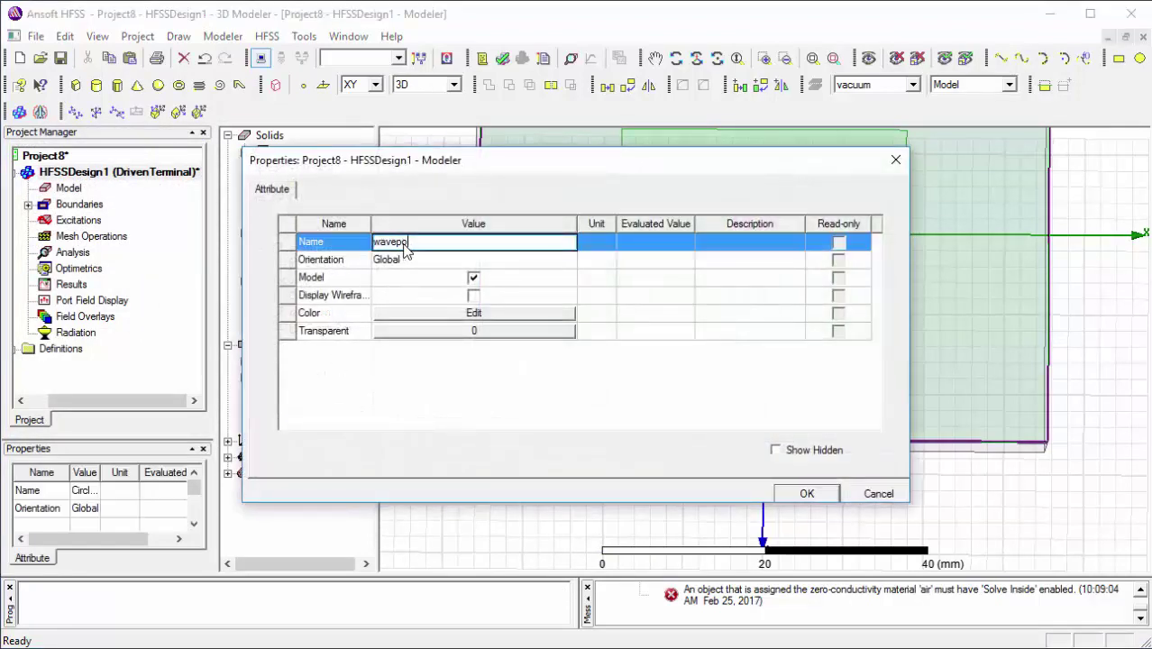
{"action": "left_click", "coordinate": [459, 314]}
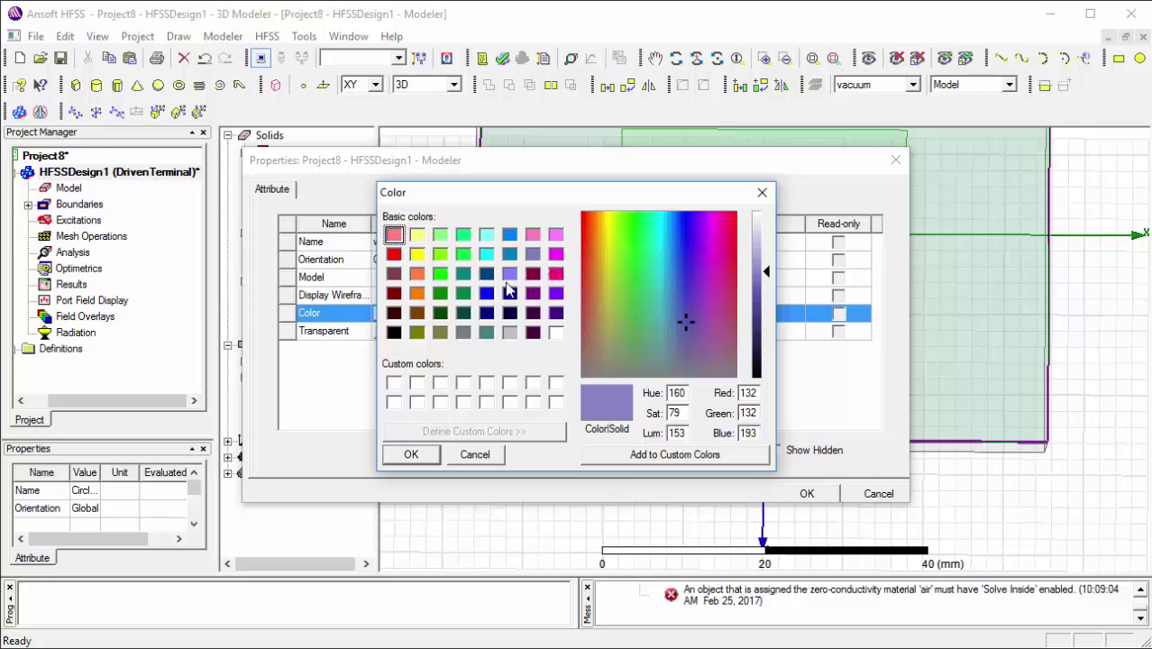
{"action": "left_click", "coordinate": [416, 293]}
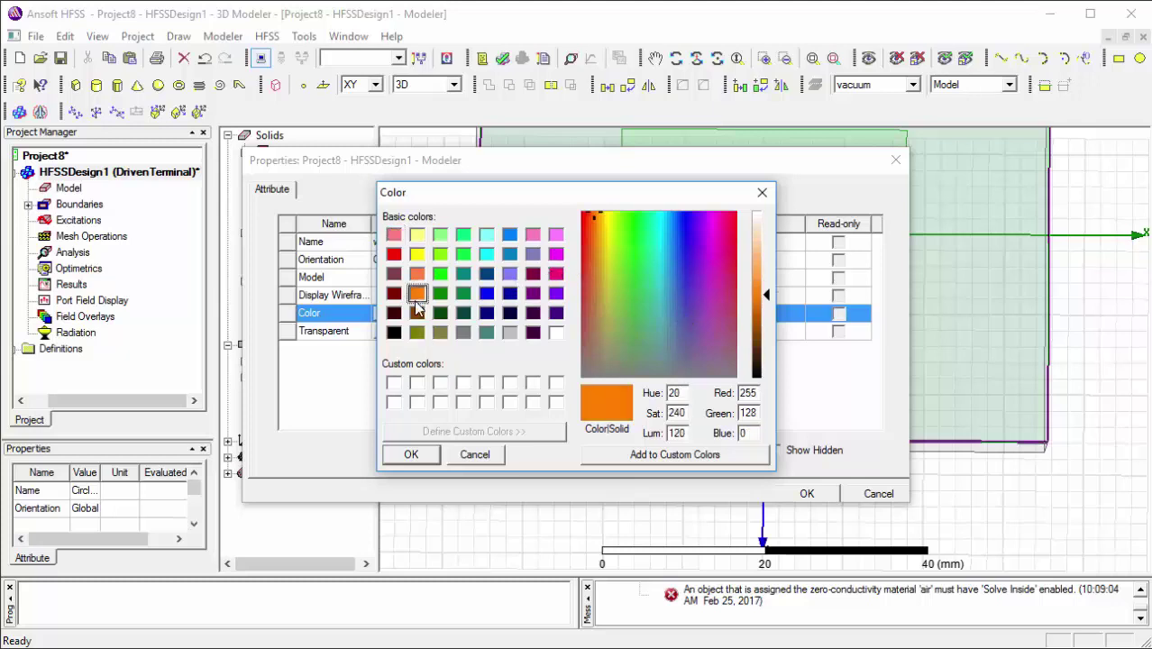
{"action": "left_click", "coordinate": [411, 455]}
{"action": "left_click", "coordinate": [799, 492]}
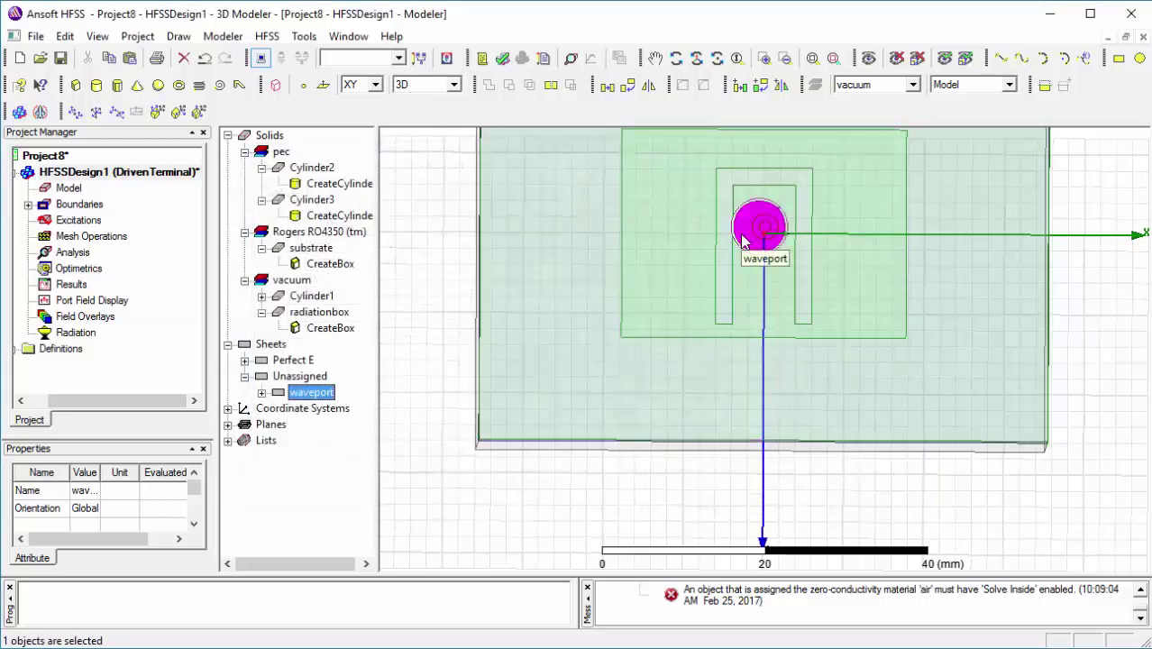
Step: Set the waveport circle's center position to 0, -0.5mm, -11mm and its radius to 1.6mm
{"action": "double_click", "coordinate": [294, 395]}
{"action": "double_click", "coordinate": [307, 411]}
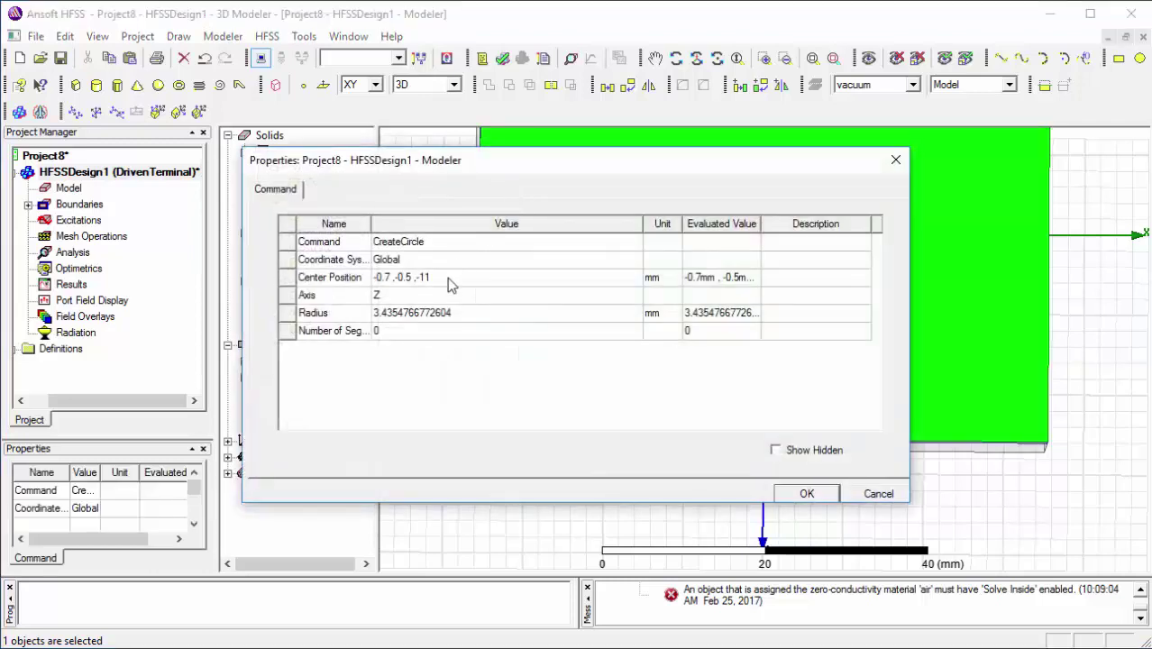
{"action": "left_click", "coordinate": [450, 280]}
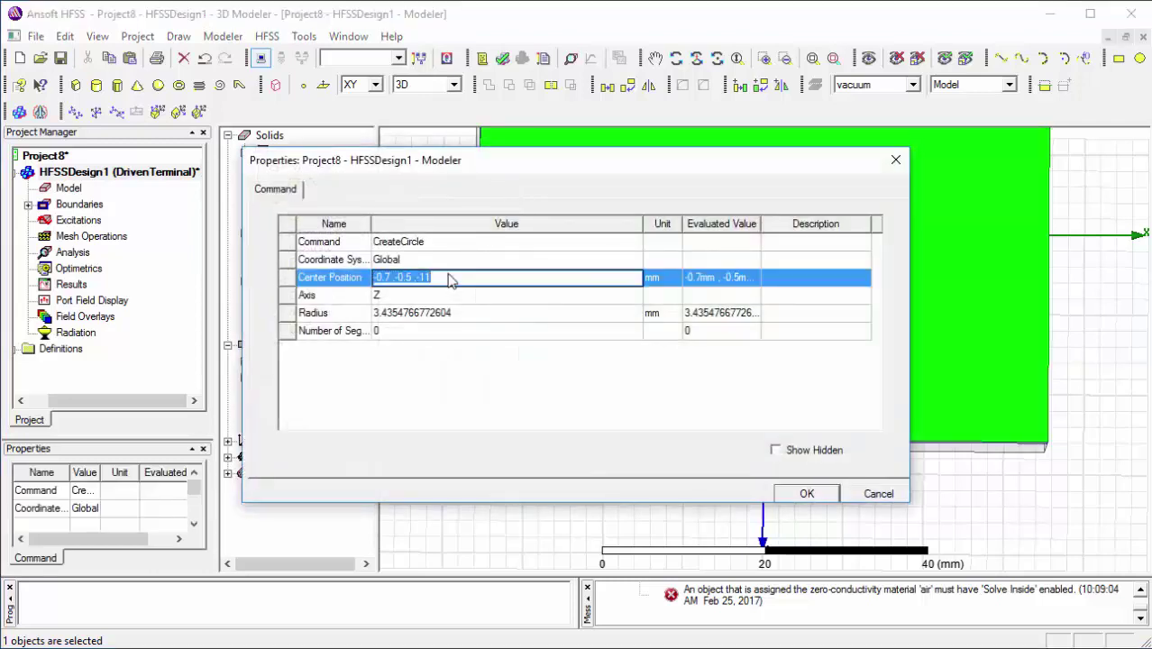
{"action": "type", "text": "0"}
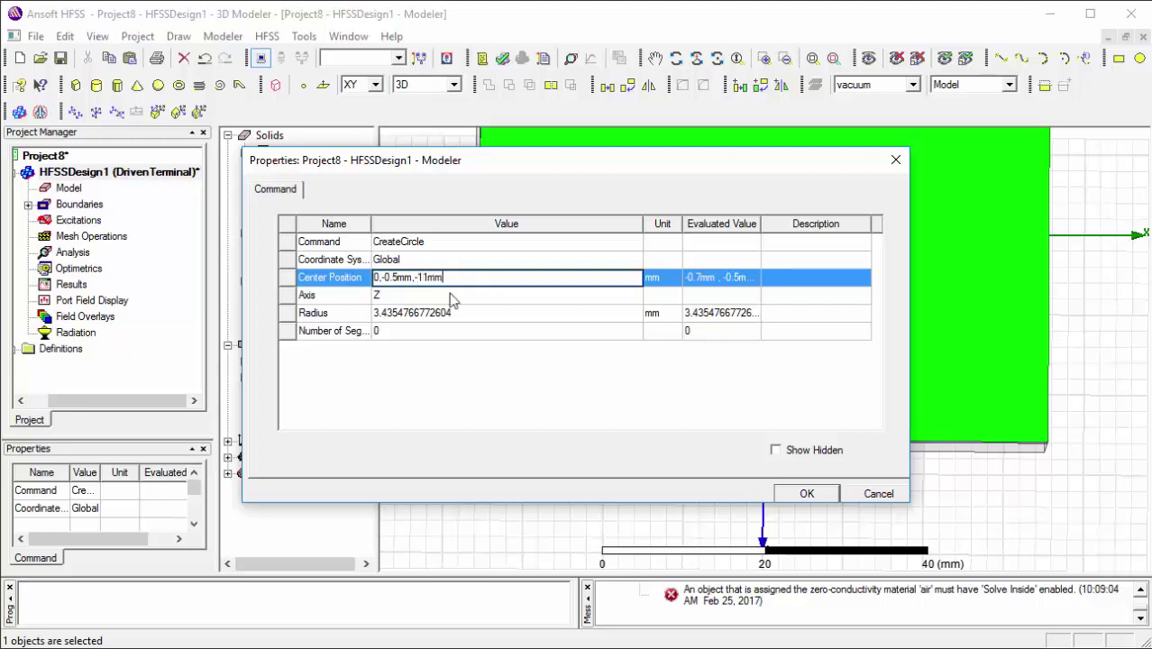
{"action": "left_click", "coordinate": [462, 318]}
{"action": "type", "text": "1.6mm"}
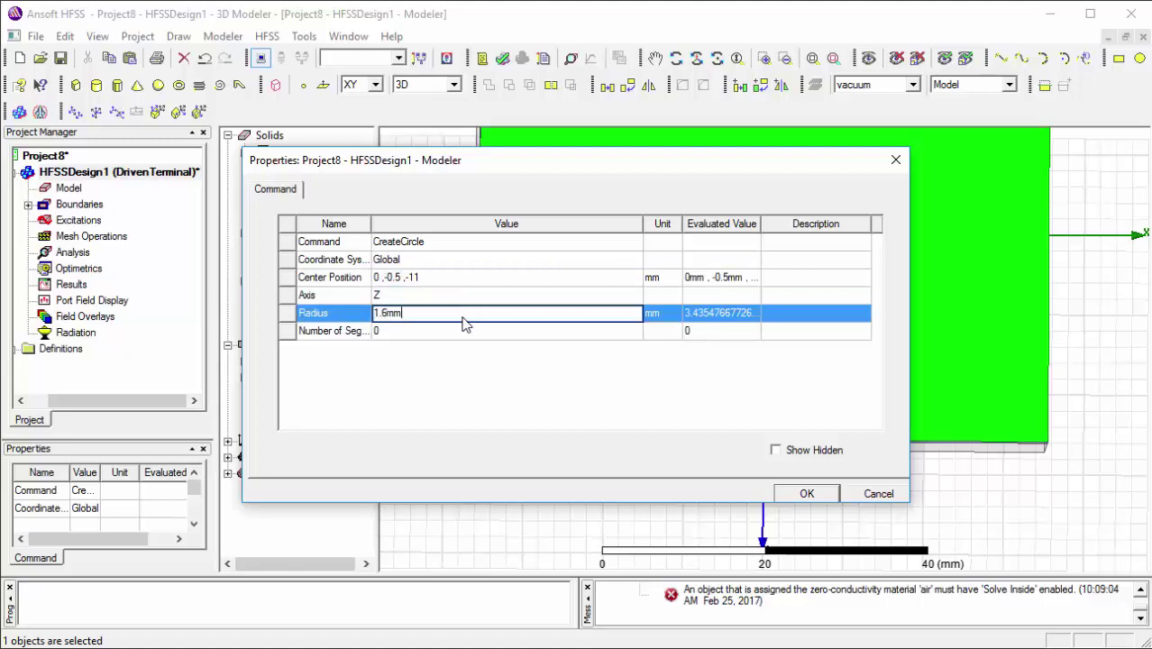
{"action": "key", "text": "Tab"}
{"action": "left_click", "coordinate": [793, 494]}
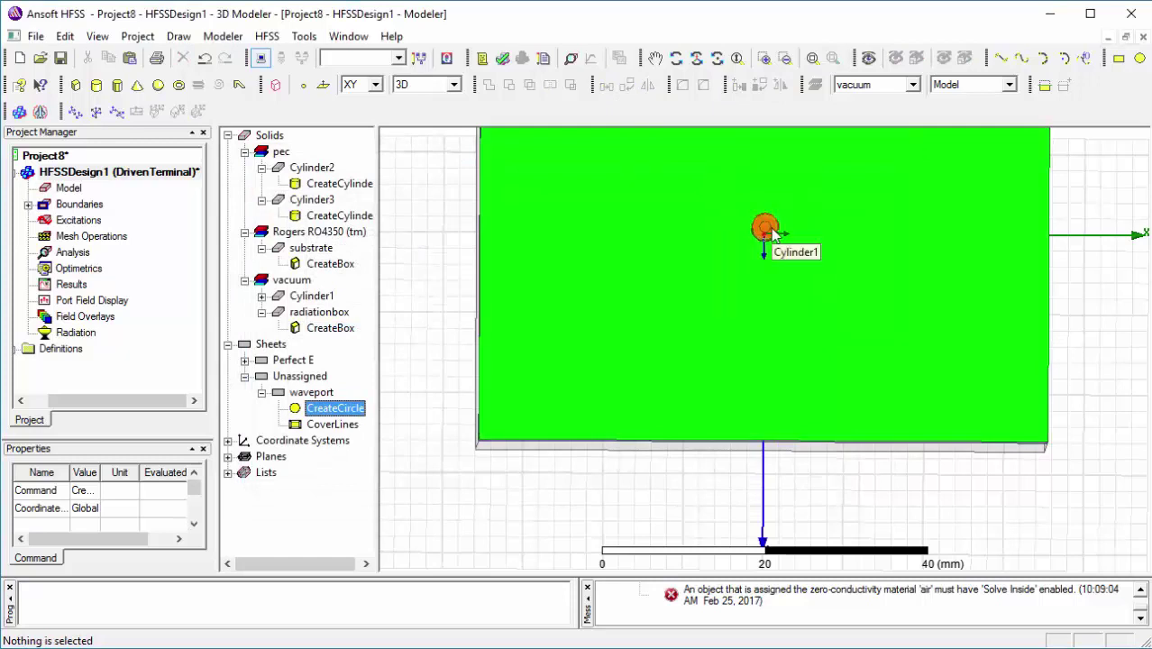
Step: Assign a lumped port named 1 to the waveport circle, with terminals named after the port object
{"action": "left_click", "coordinate": [767, 231]}
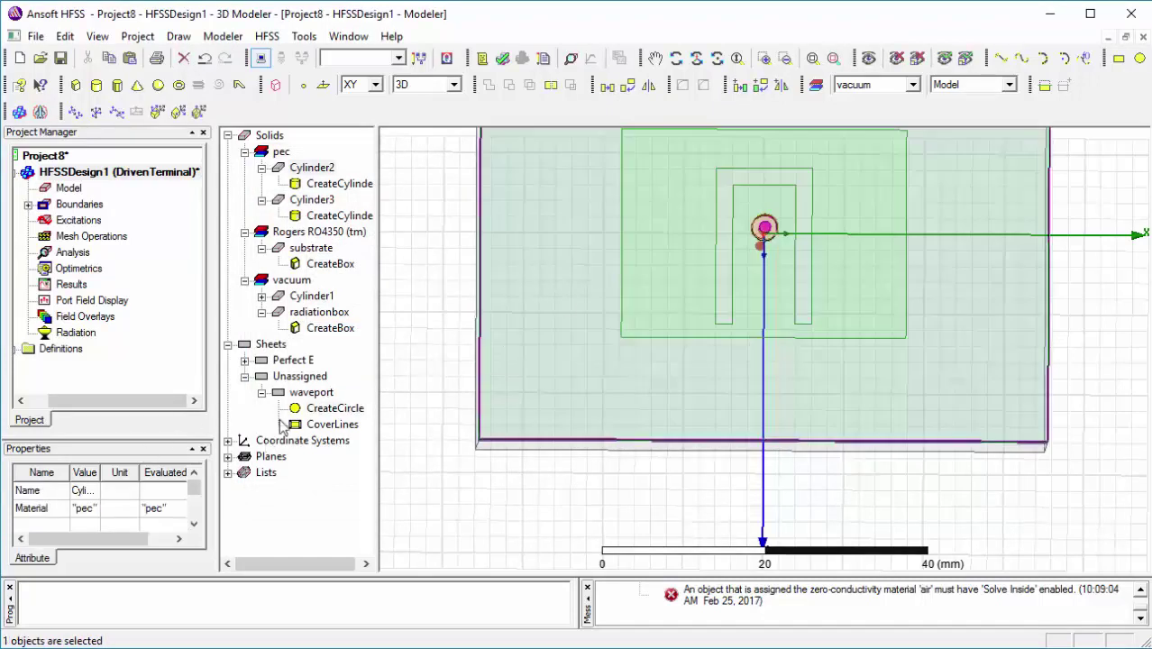
{"action": "left_click", "coordinate": [307, 393]}
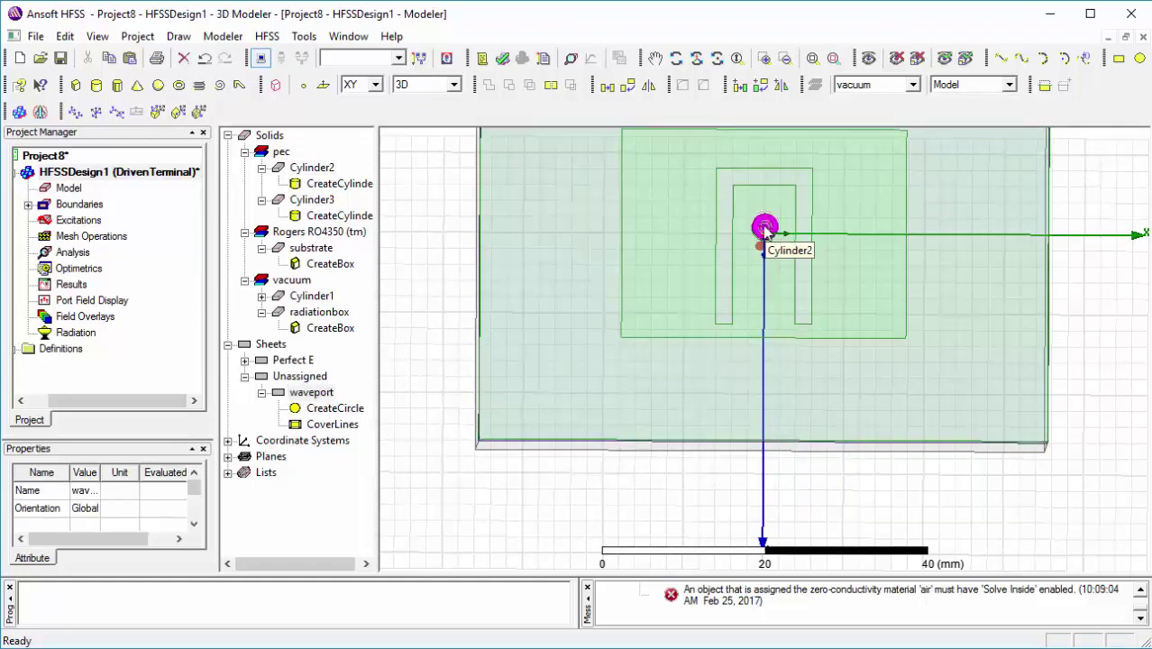
{"action": "right_click", "coordinate": [768, 227]}
{"action": "mouse_move", "coordinate": [815, 460]}
{"action": "mouse_move", "coordinate": [816, 496]}
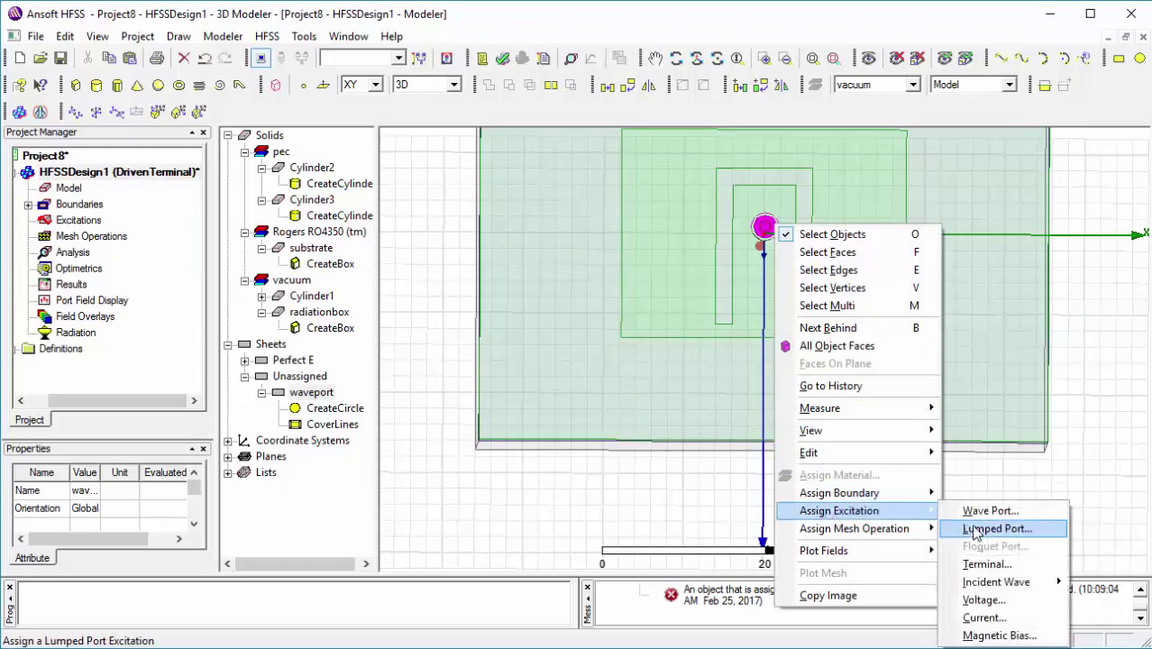
{"action": "left_click", "coordinate": [975, 530]}
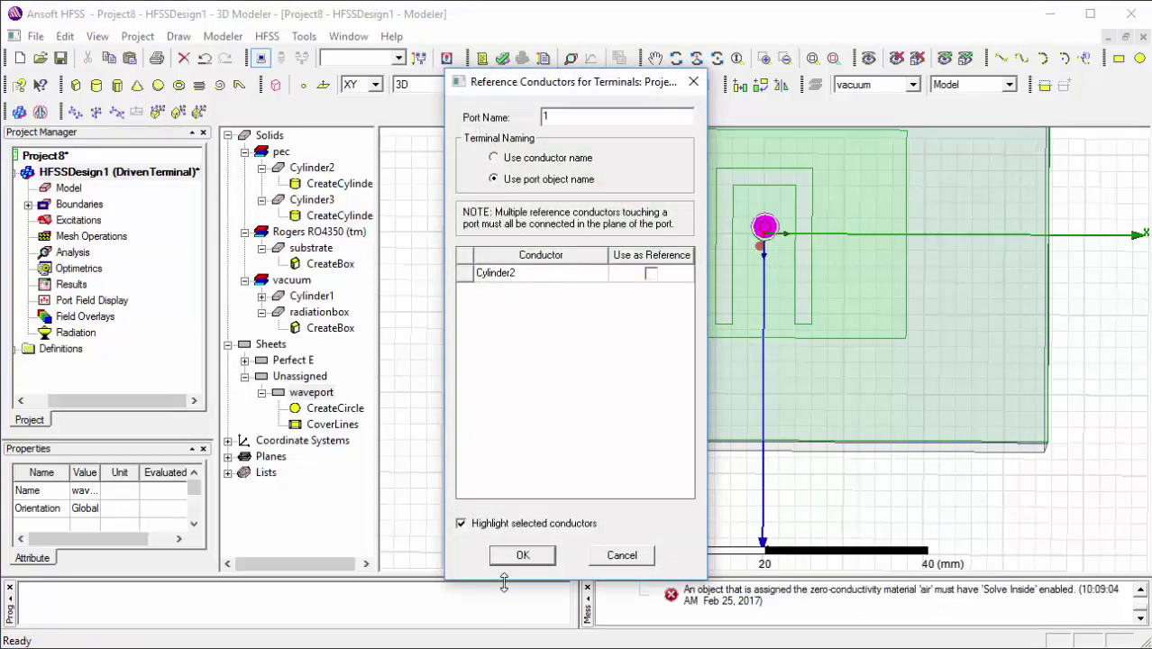
{"action": "left_click", "coordinate": [522, 556]}
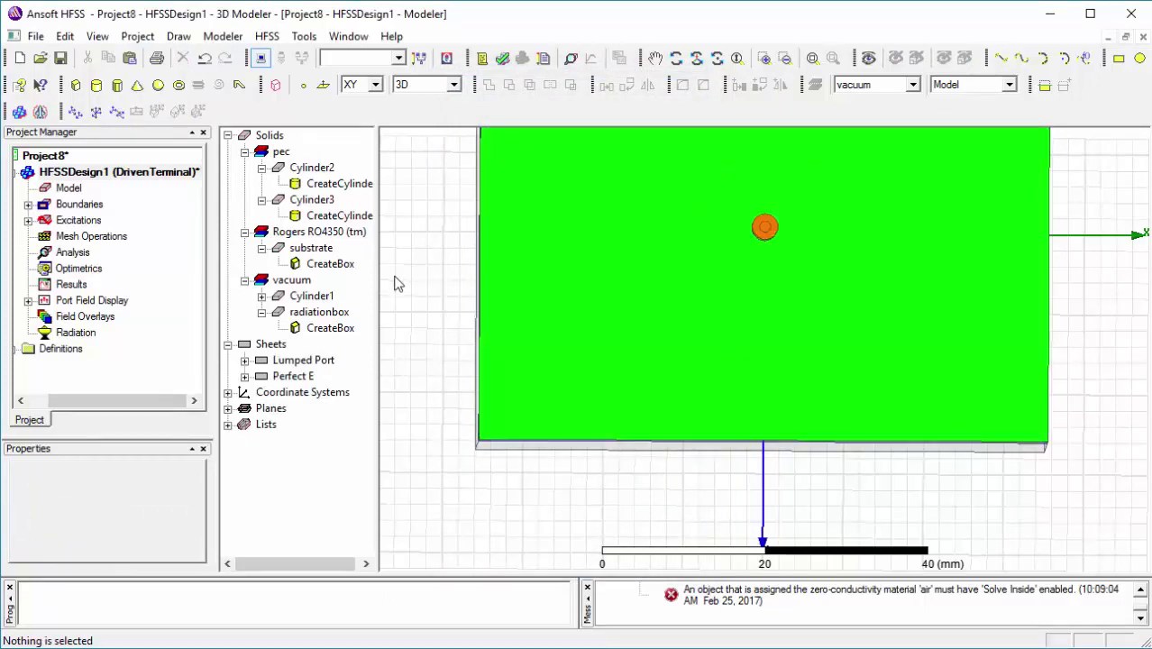
Step: Examine the port's terminal and the two Perfect E boundary assignments on the model
{"action": "left_click", "coordinate": [28, 220]}
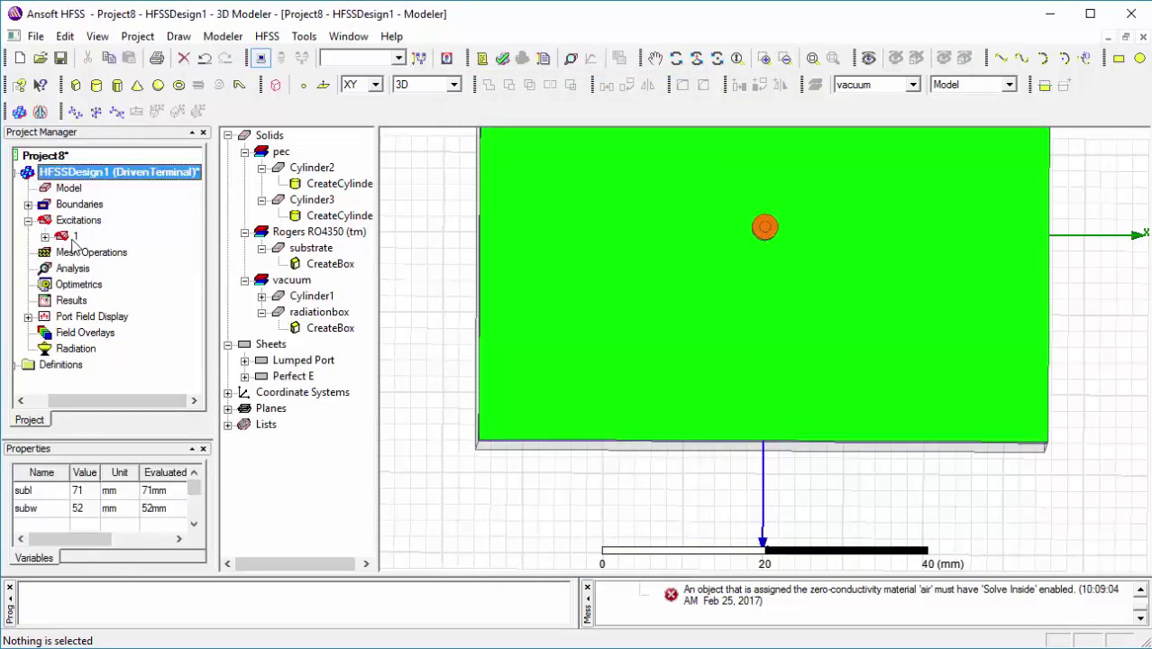
{"action": "left_click", "coordinate": [45, 236]}
{"action": "left_click", "coordinate": [79, 252]}
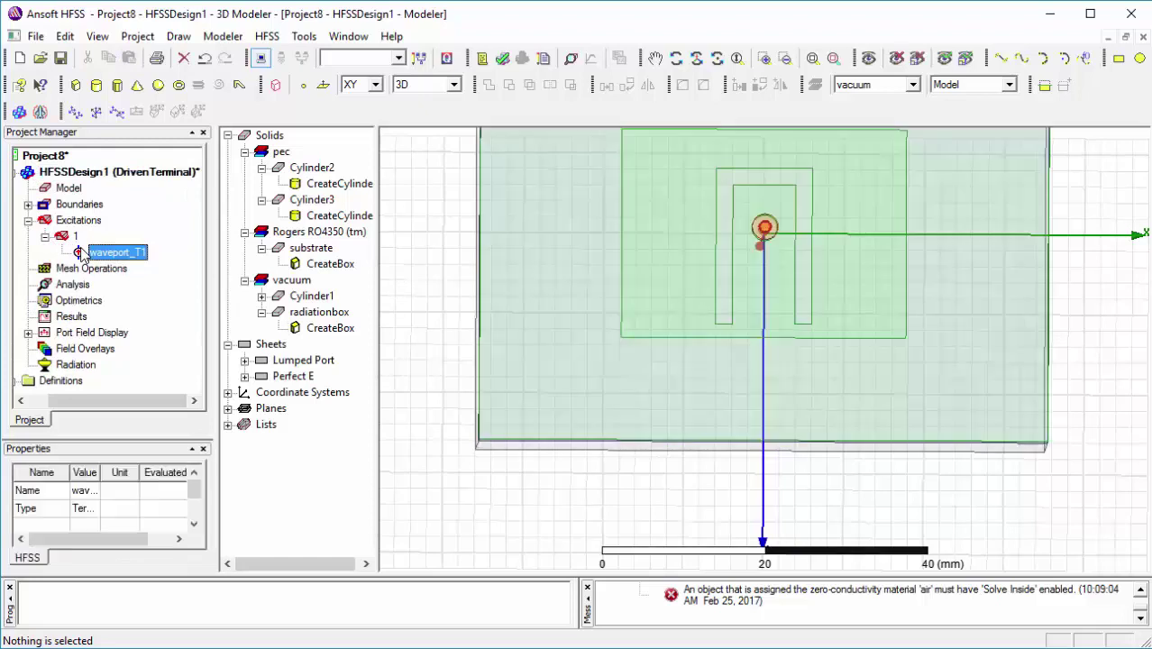
{"action": "left_click", "coordinate": [28, 204]}
{"action": "left_click", "coordinate": [78, 253]}
{"action": "left_click", "coordinate": [81, 222]}
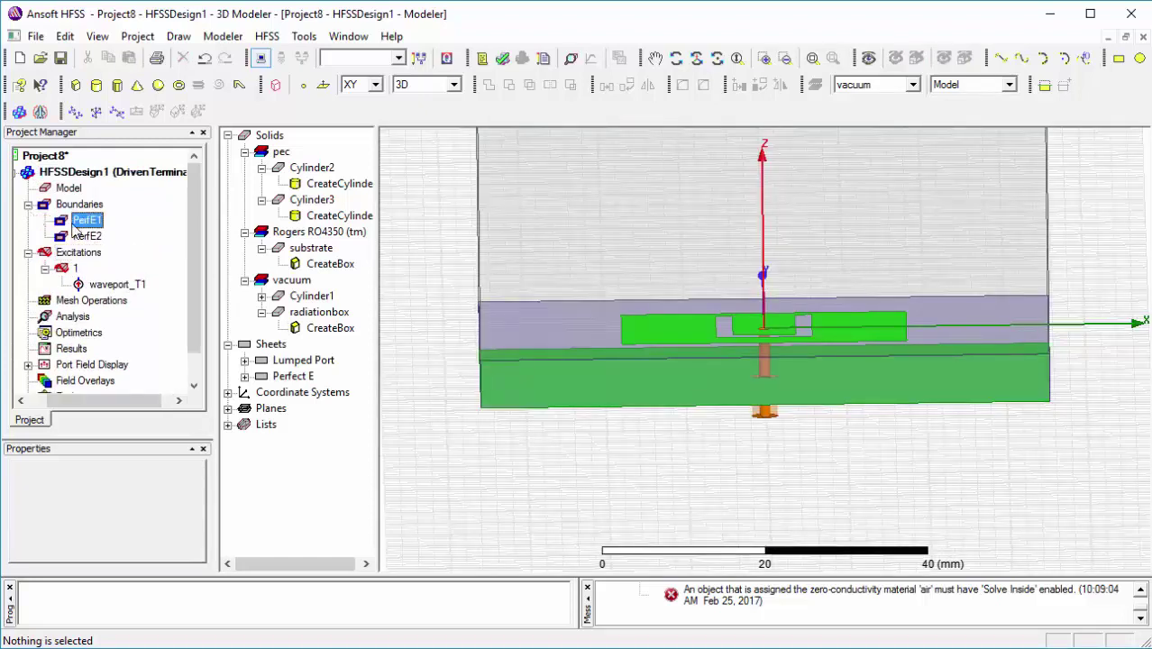
{"action": "left_click", "coordinate": [84, 238]}
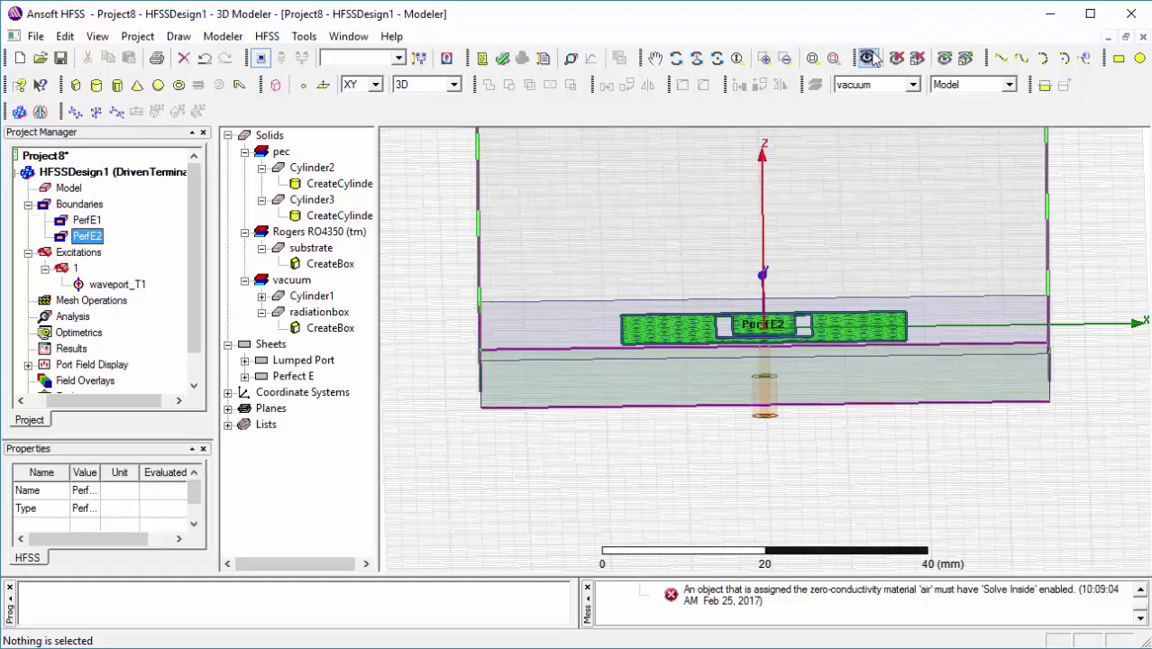
Step: Switch to face selection and select the radiation box's upper face together with two adjacent side faces
{"action": "left_click", "coordinate": [812, 58]}
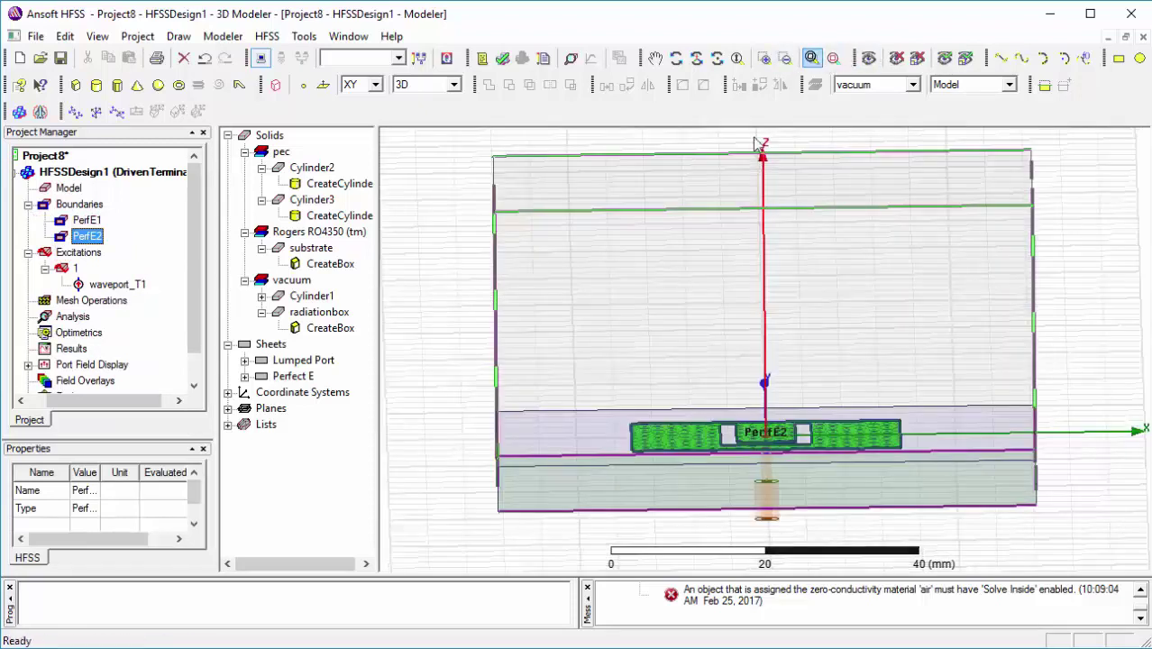
{"action": "left_click", "coordinate": [676, 58]}
{"action": "left_click_drag", "start_coordinate": [682, 206], "coordinate": [700, 208]}
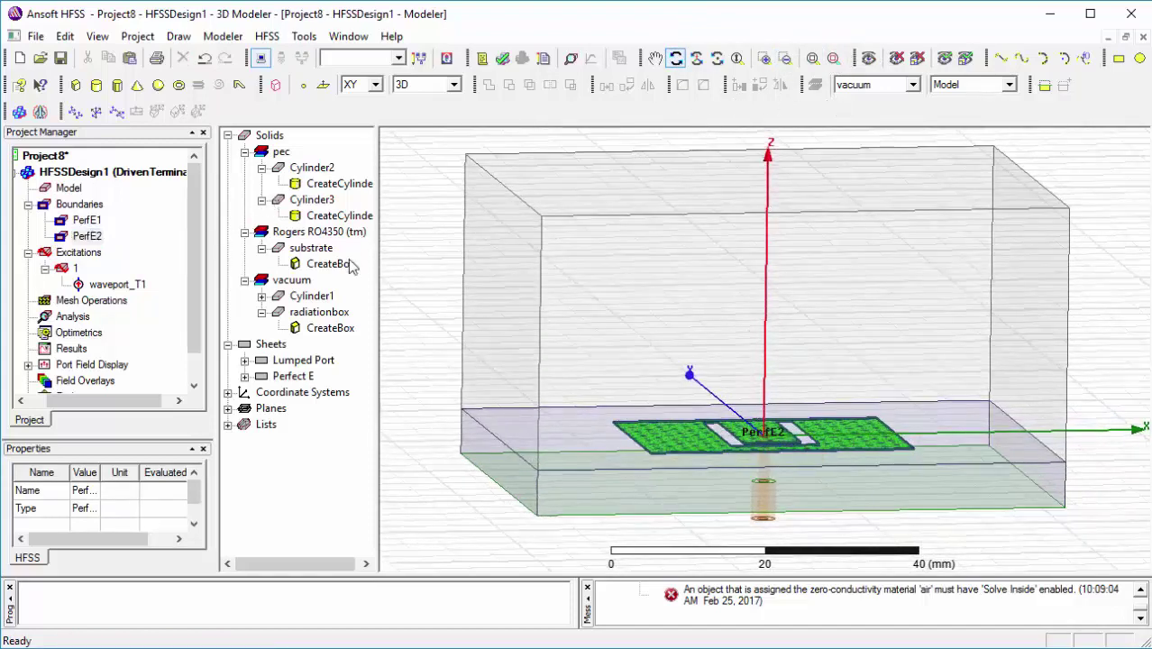
{"action": "right_click", "coordinate": [397, 245]}
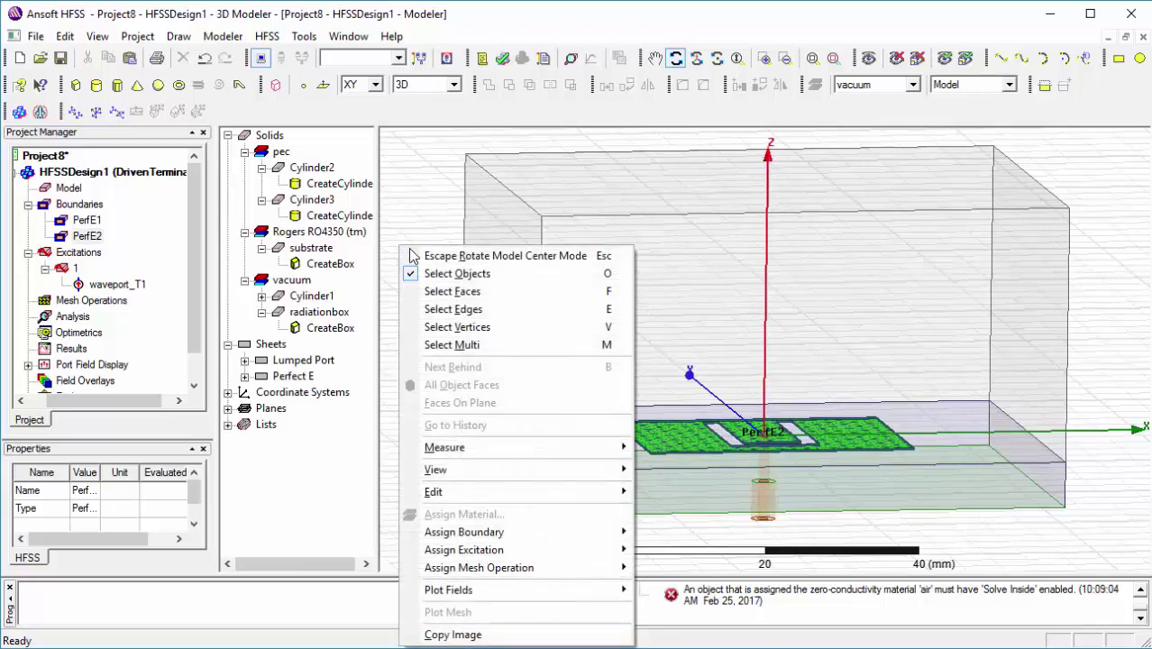
{"action": "left_click", "coordinate": [431, 258]}
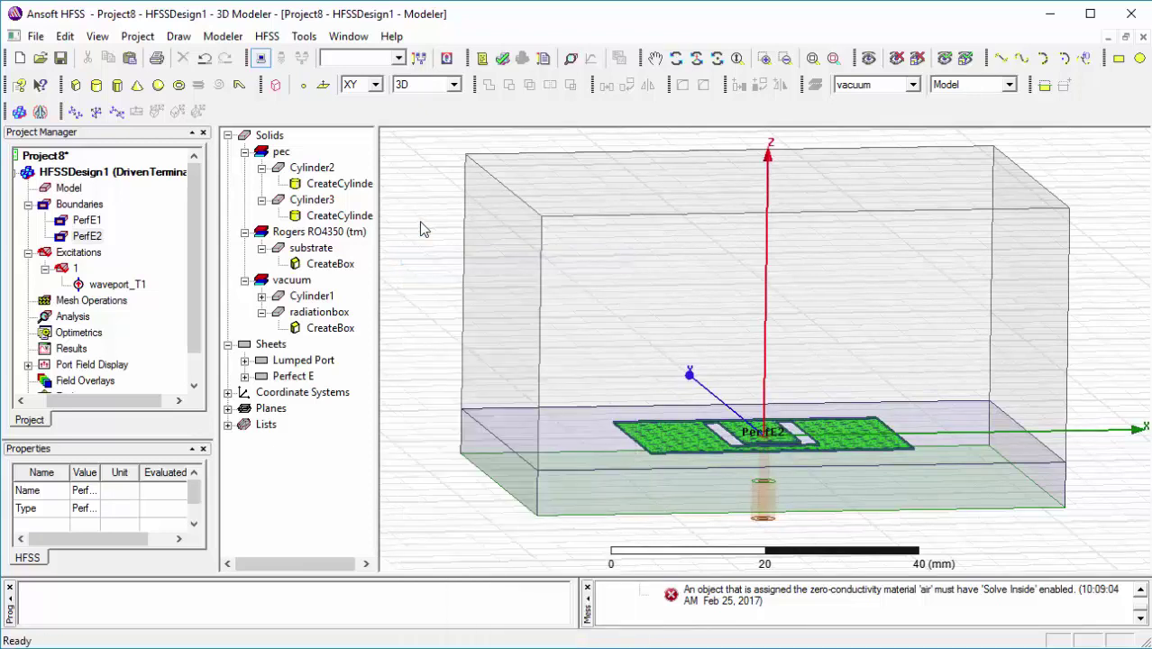
{"action": "right_click", "coordinate": [422, 225]}
{"action": "left_click", "coordinate": [451, 251]}
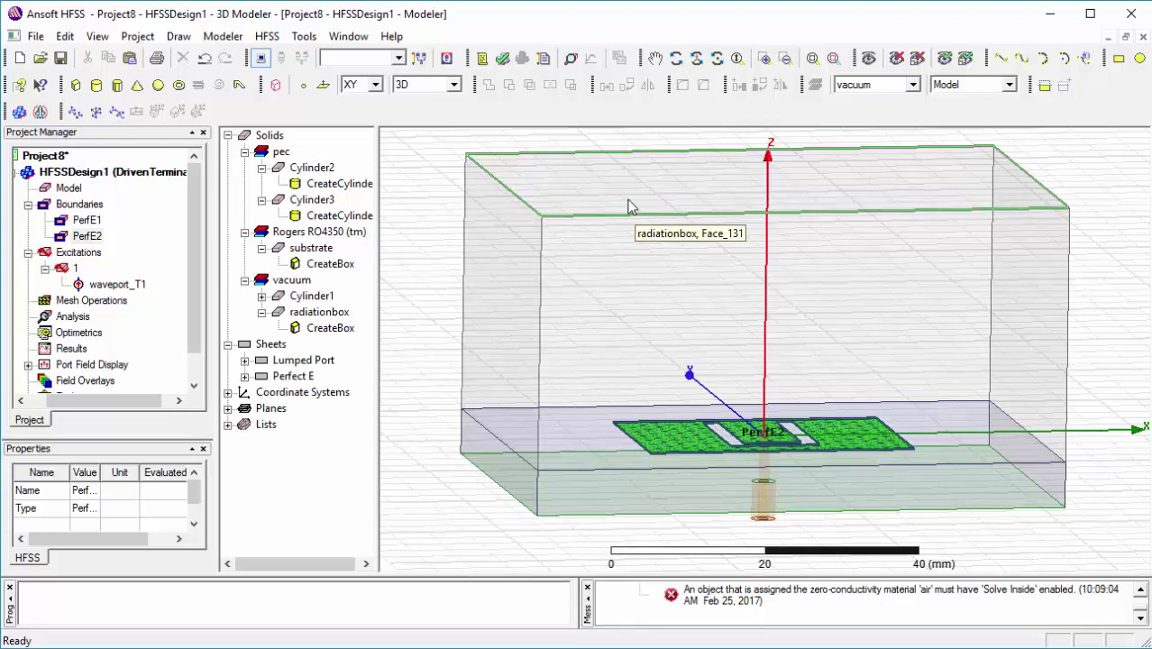
{"action": "left_click", "coordinate": [631, 206]}
{"action": "left_click", "coordinate": [523, 283], "text": "ctrl"}
{"action": "left_click", "coordinate": [586, 294], "text": "ctrl"}
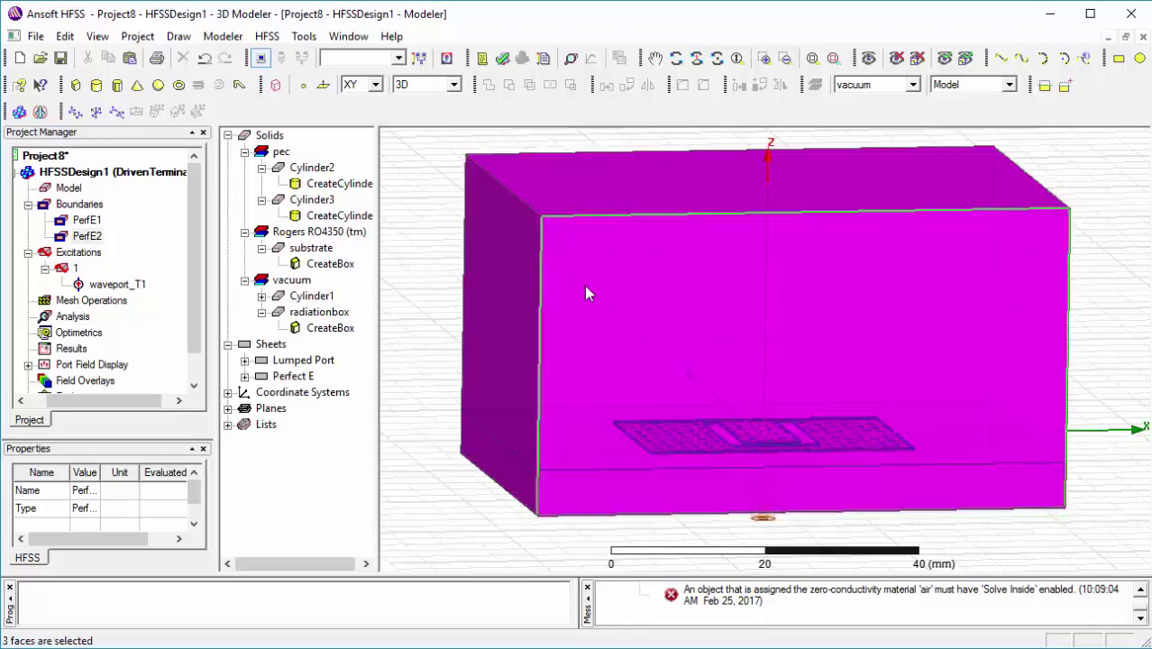
Step: Add the two remaining side faces of the radiation box to the selection and assign all five a Radiating Only radiation boundary
{"action": "left_click", "coordinate": [674, 60]}
{"action": "left_click_drag", "start_coordinate": [877, 162], "coordinate": [711, 468]}
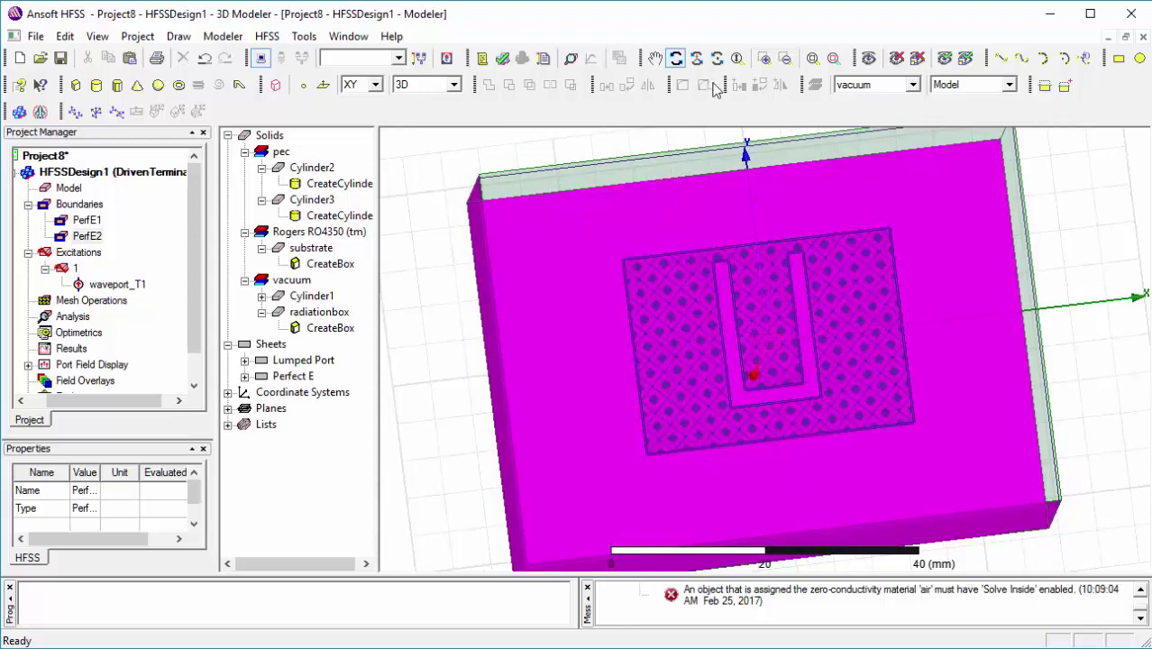
{"action": "left_click", "coordinate": [674, 60]}
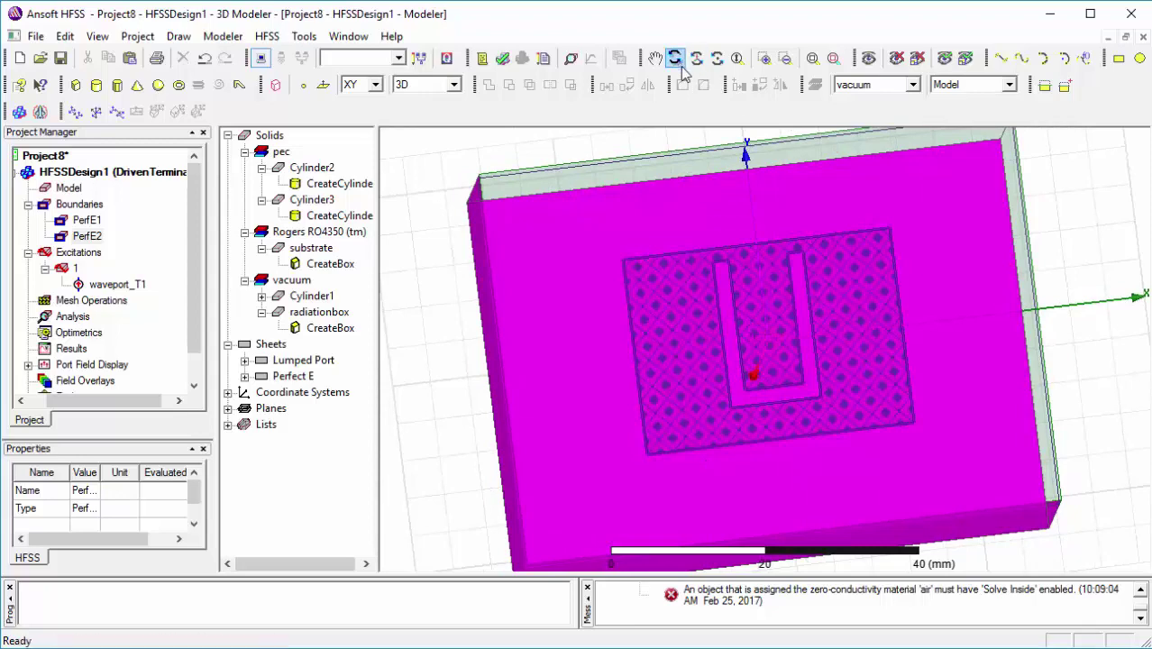
{"action": "left_click", "coordinate": [716, 164]}
{"action": "left_click", "coordinate": [1035, 257], "text": "ctrl"}
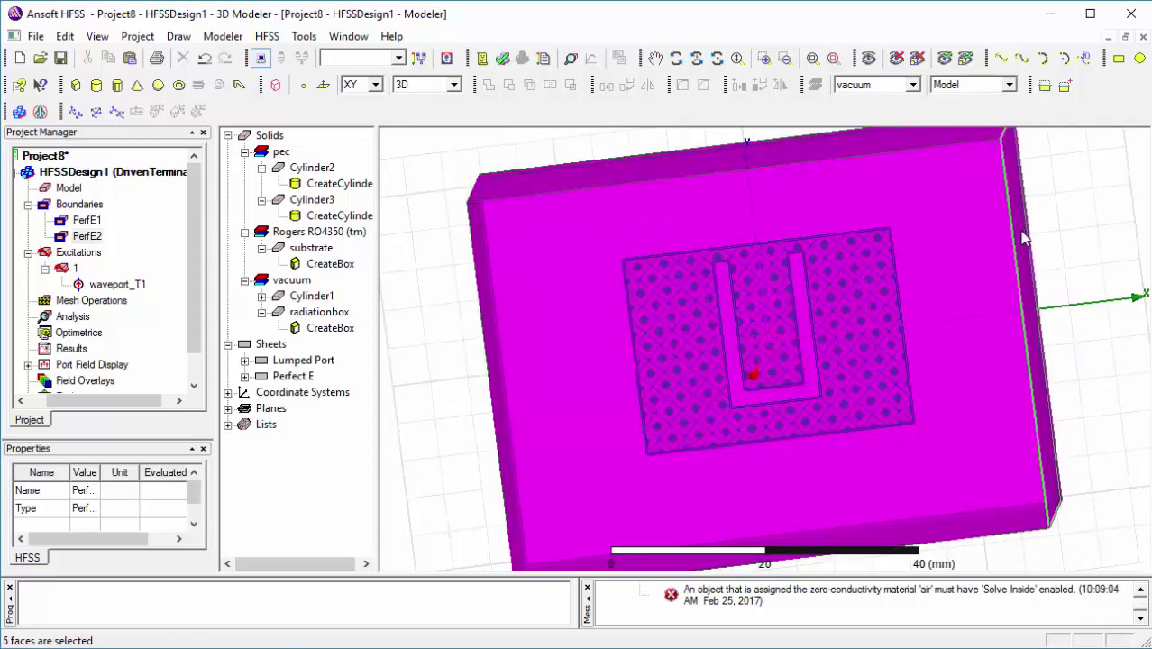
{"action": "right_click", "coordinate": [946, 263]}
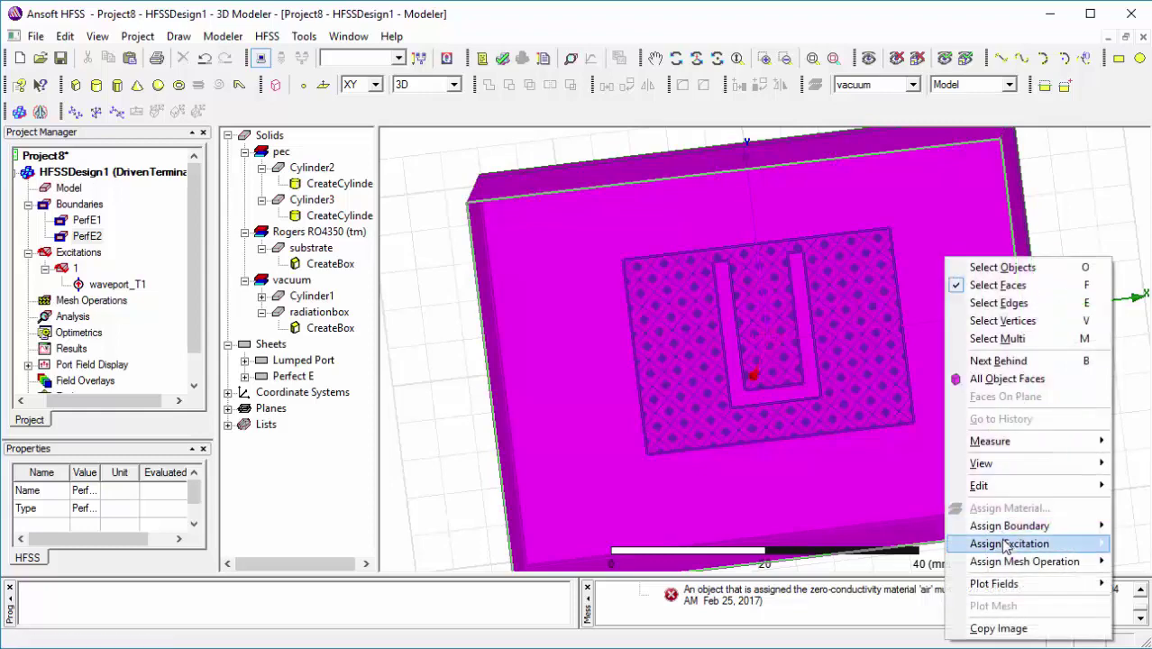
{"action": "mouse_move", "coordinate": [1003, 536]}
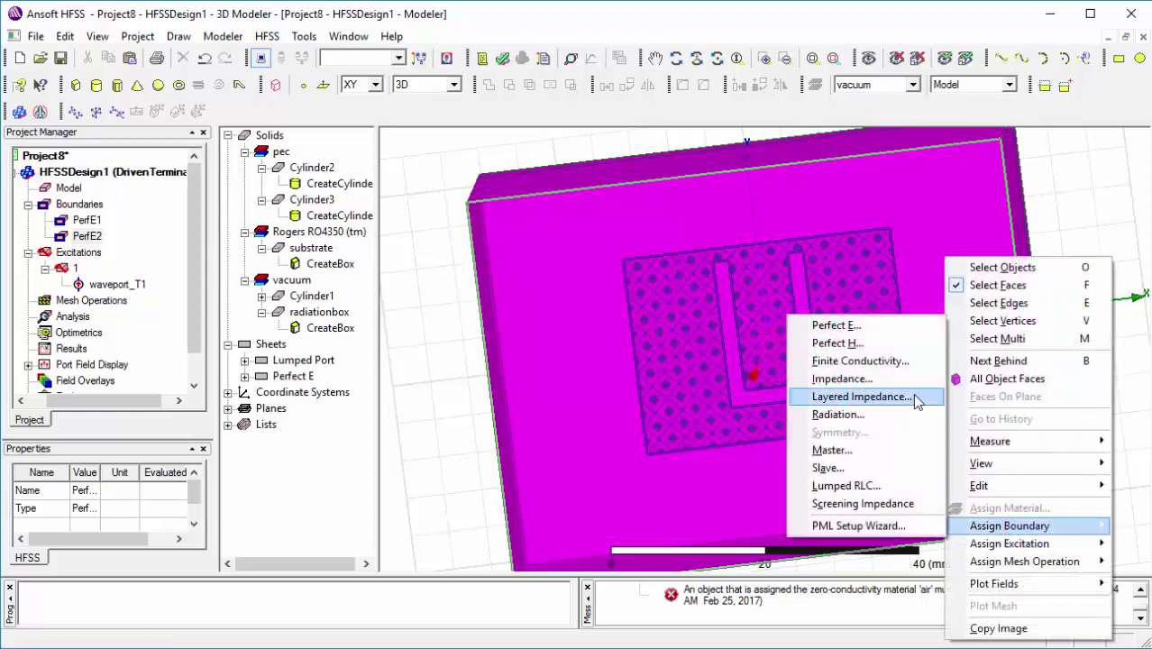
{"action": "left_click", "coordinate": [906, 414]}
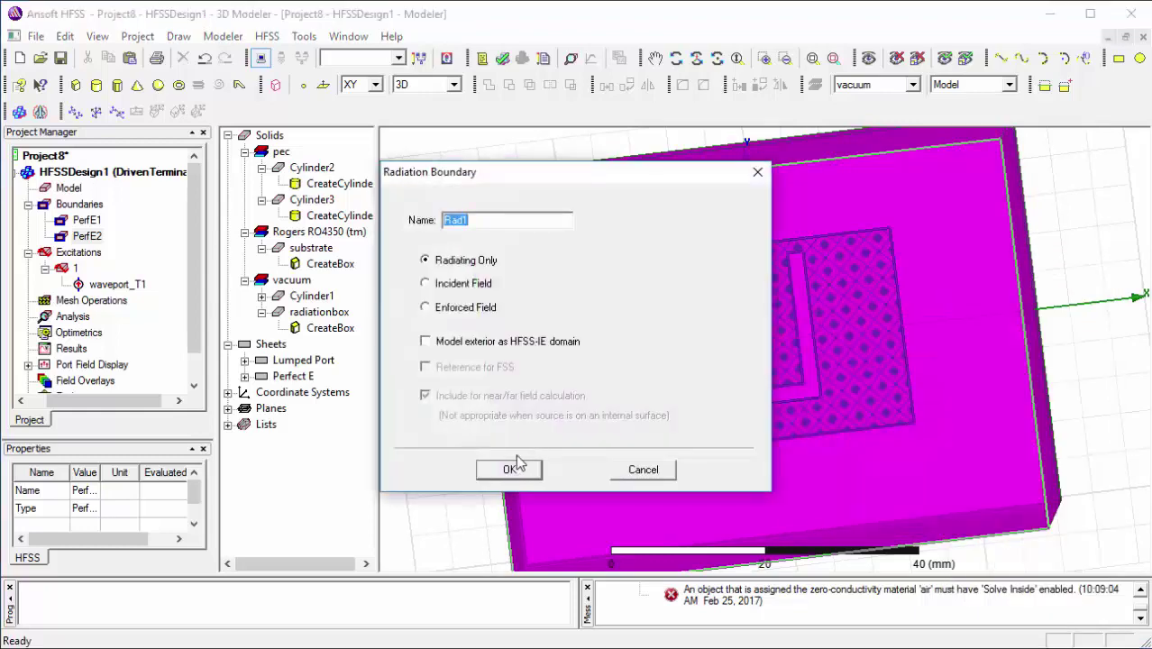
{"action": "left_click", "coordinate": [510, 471]}
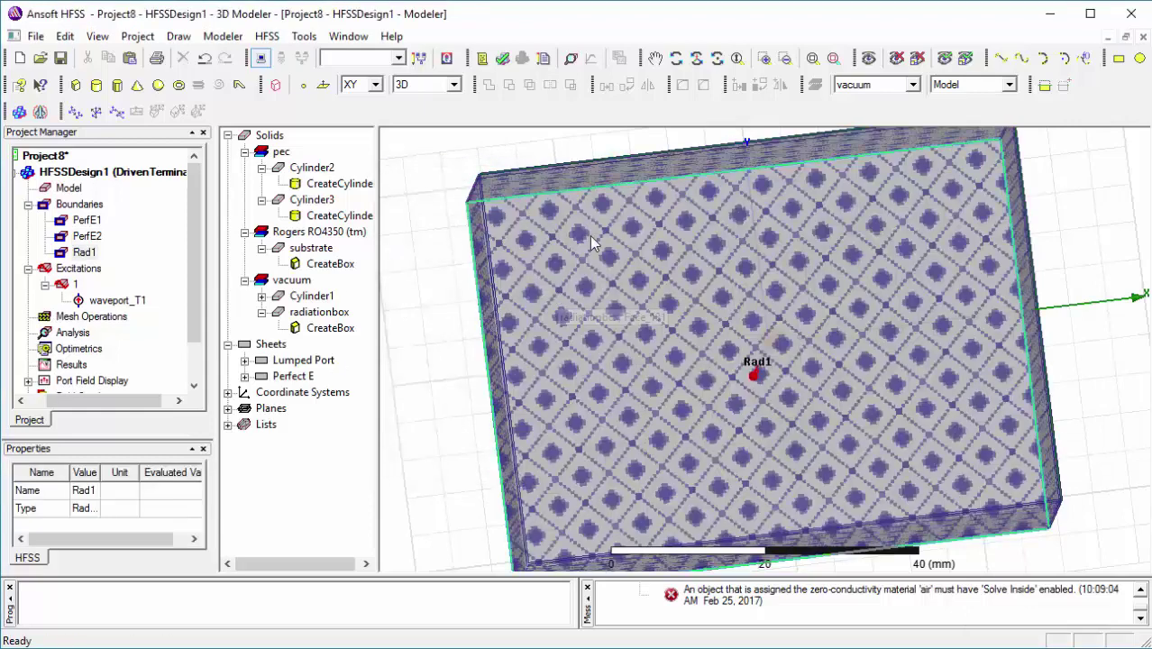
Step: Inspect the radiation boundary's coverage around the box, and clear the selection
{"action": "left_click", "coordinate": [813, 58]}
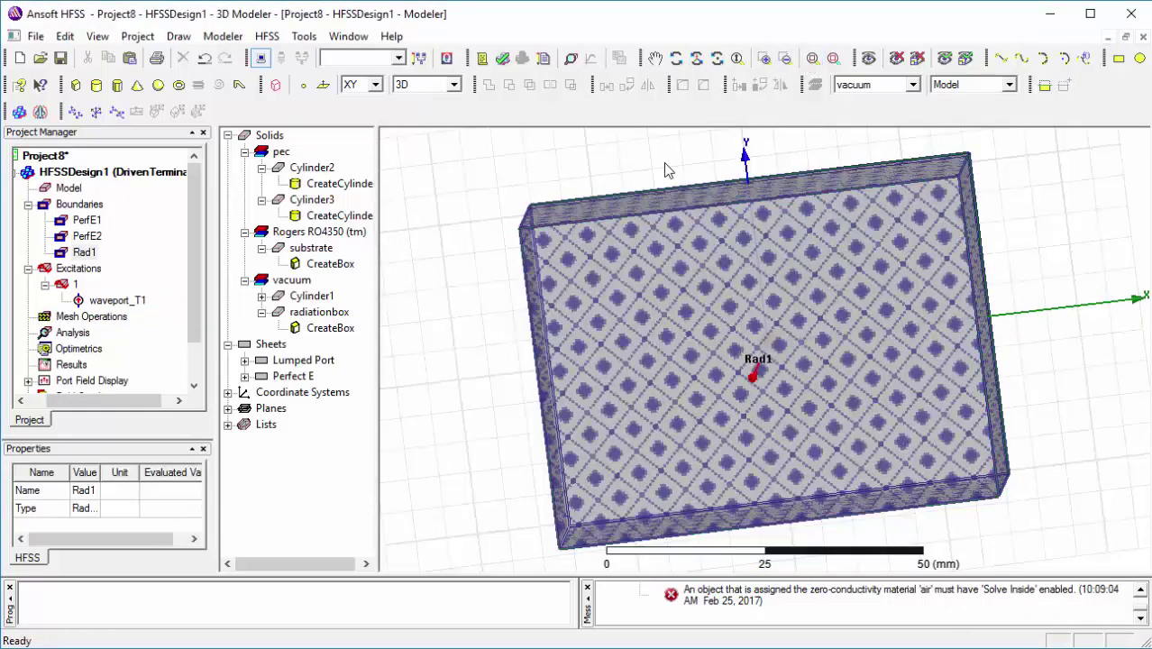
{"action": "left_click", "coordinate": [676, 58]}
{"action": "left_click_drag", "start_coordinate": [730, 383], "coordinate": [685, 217]}
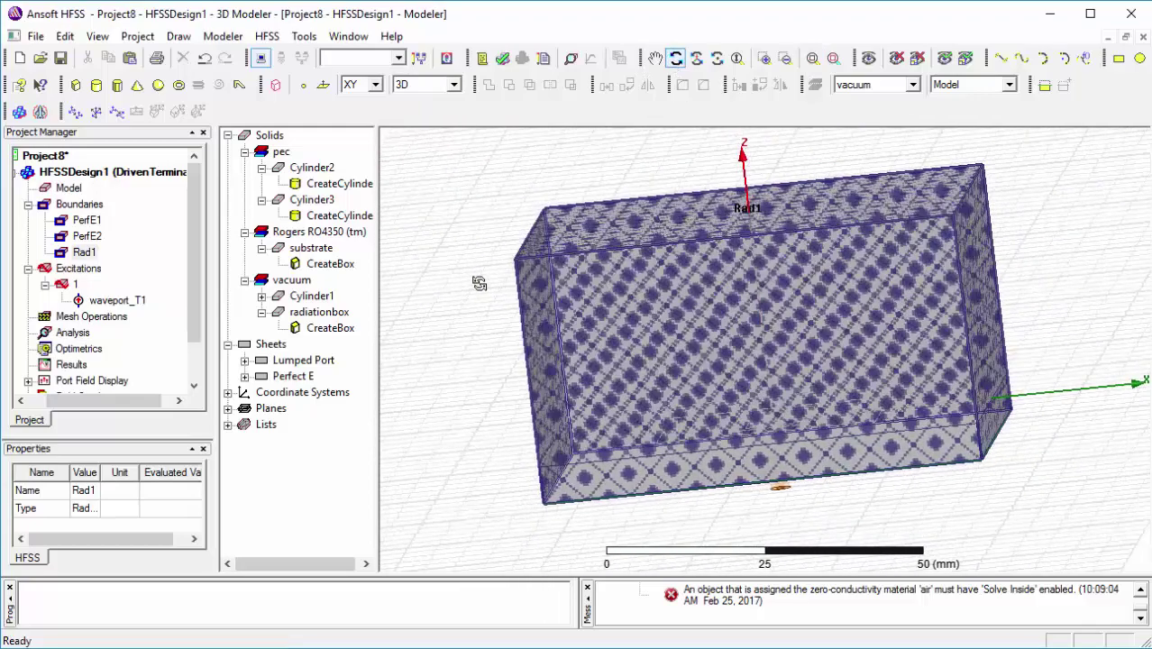
{"action": "right_click", "coordinate": [479, 283]}
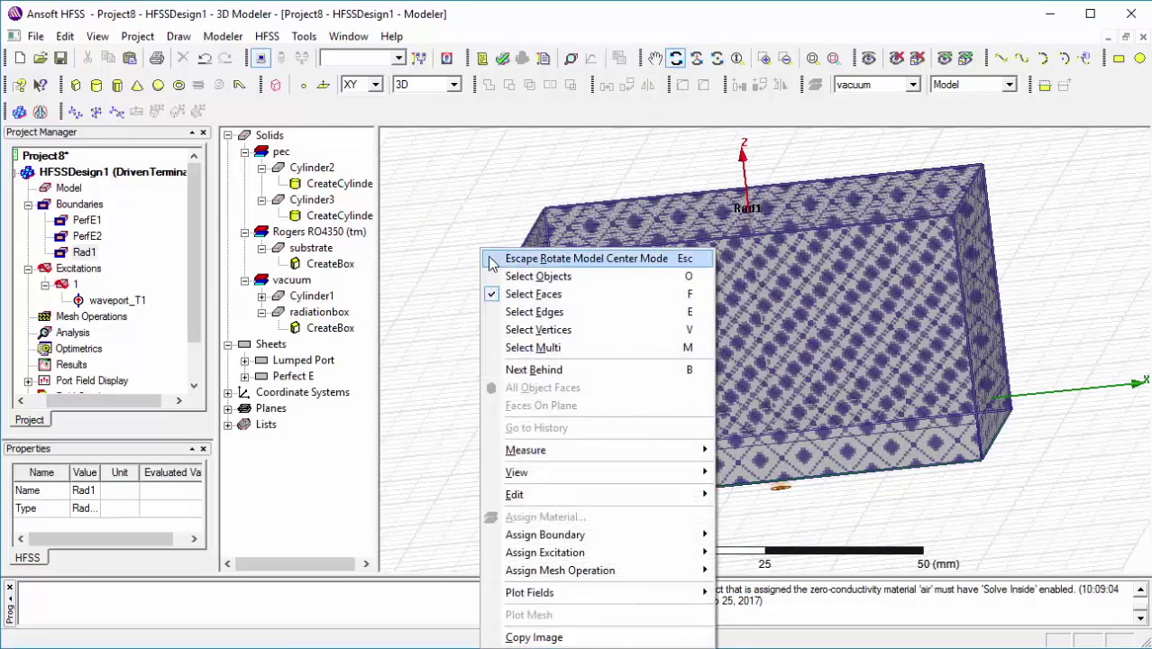
{"action": "left_click", "coordinate": [493, 256]}
{"action": "left_click", "coordinate": [402, 235]}
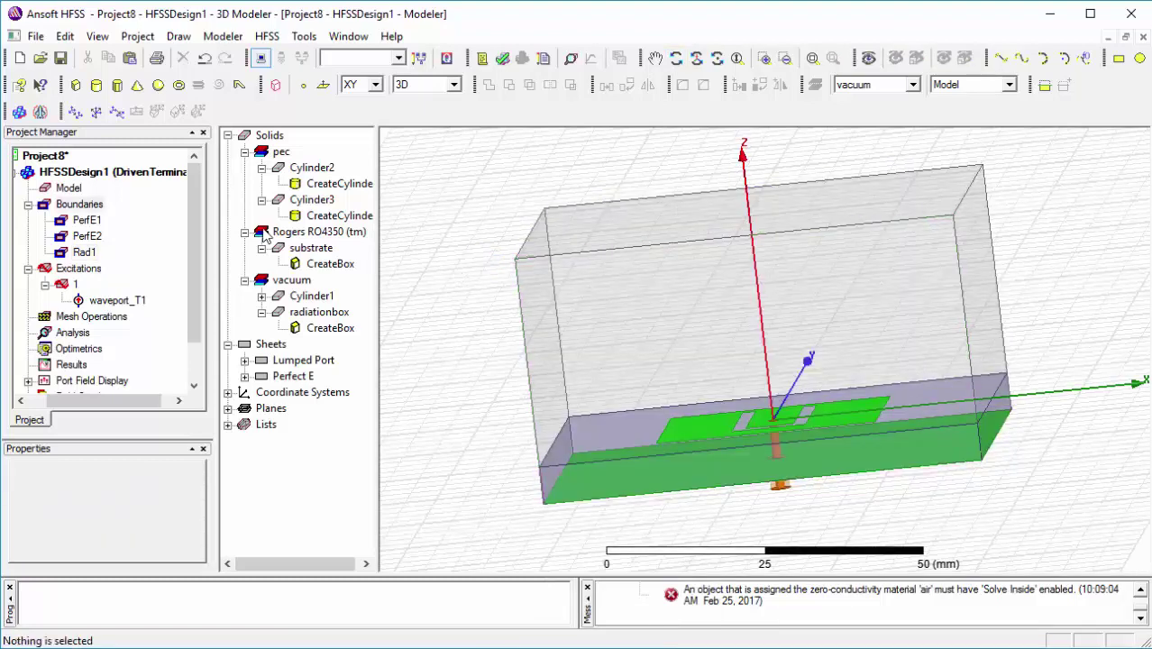
Step: Add a solution setup with a solution frequency of 2.4 GHz and a custom maximum number of adaptive passes
{"action": "right_click", "coordinate": [73, 334]}
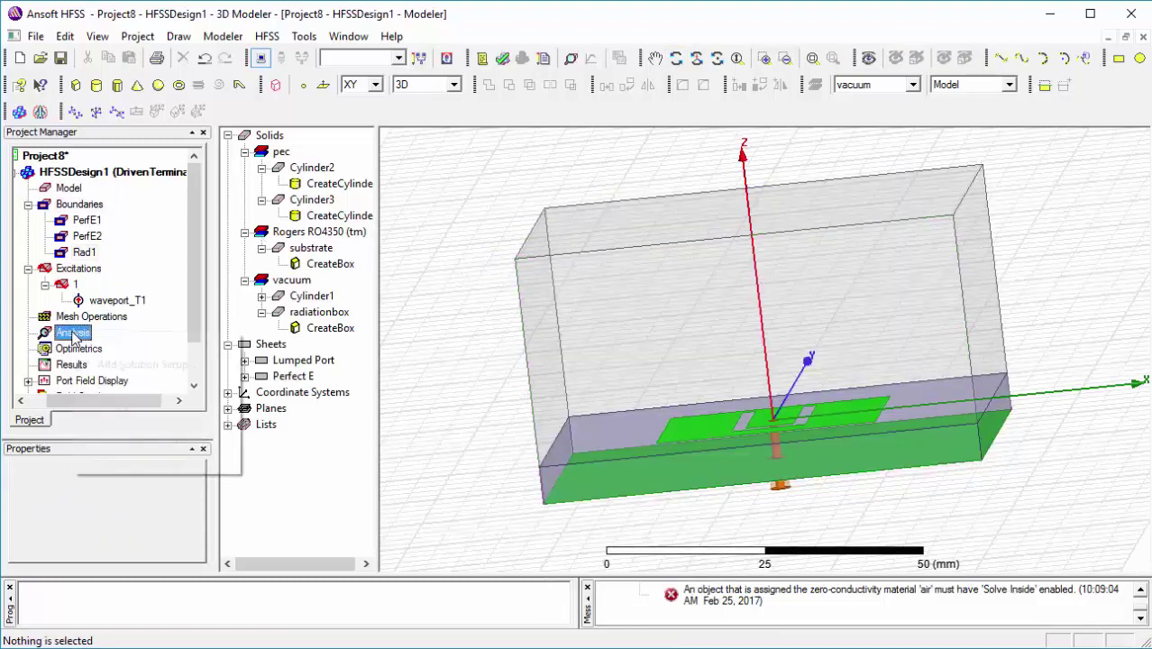
{"action": "left_click", "coordinate": [111, 365]}
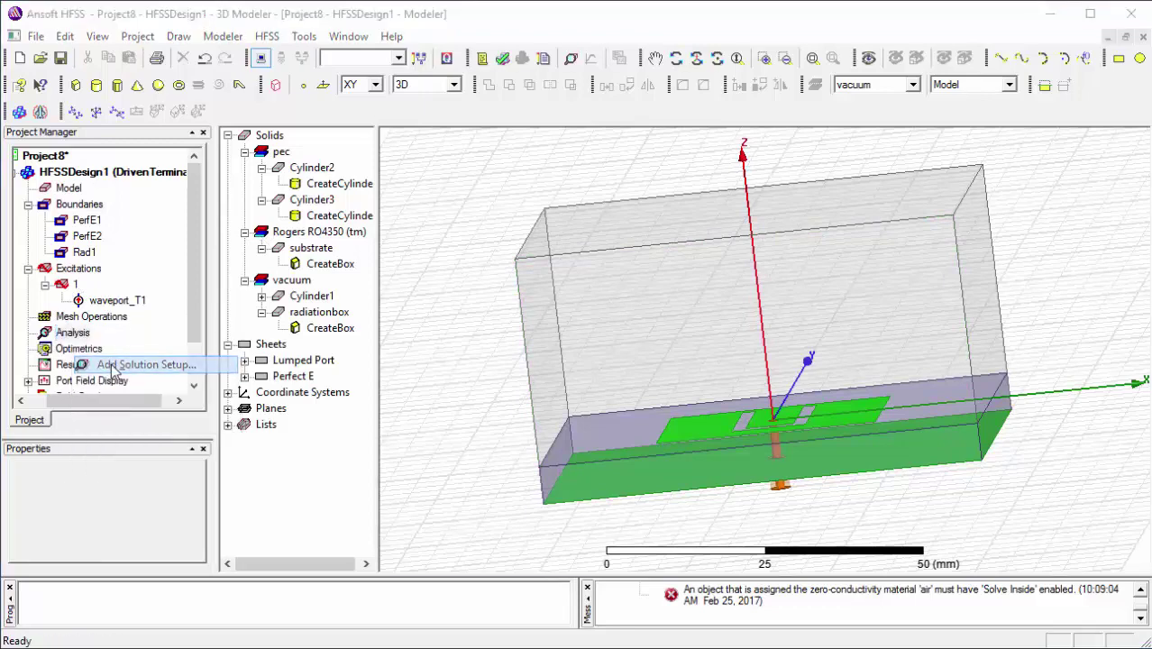
{"action": "left_click_drag", "start_coordinate": [521, 222], "coordinate": [491, 223]}
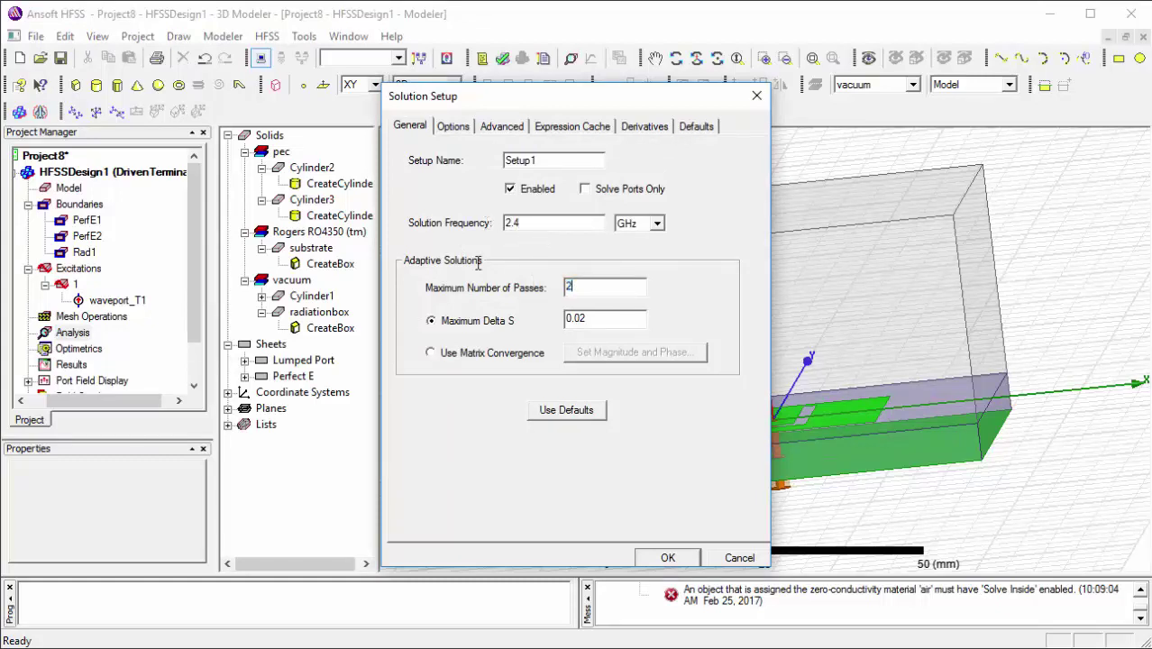
{"action": "left_click", "coordinate": [665, 558]}
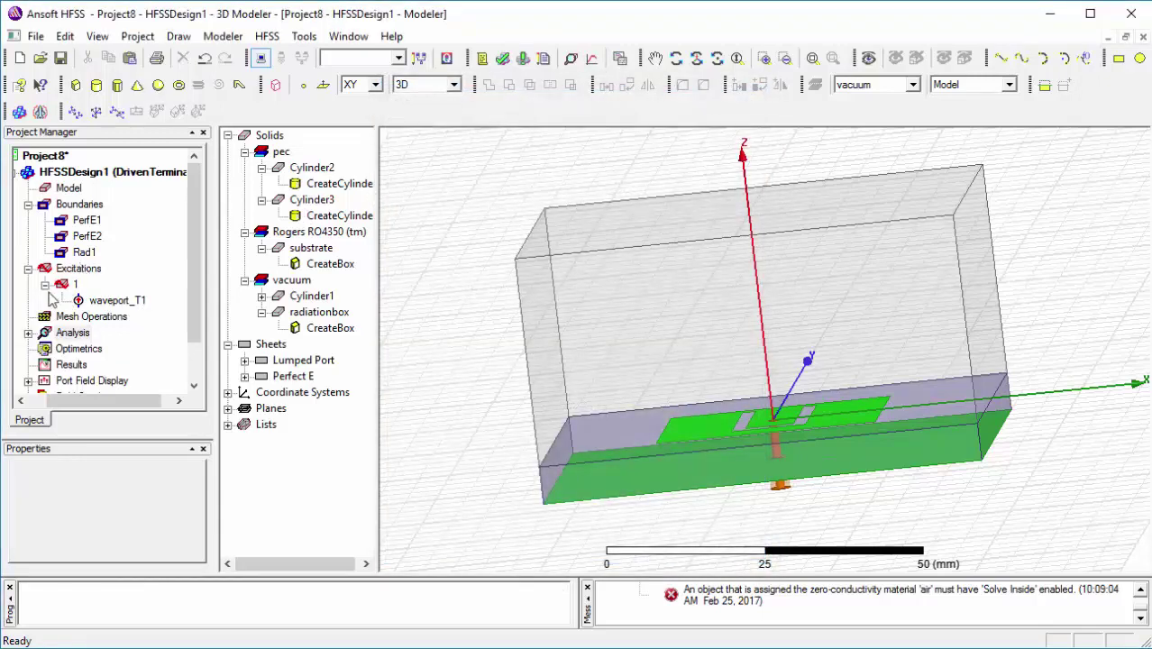
Step: Add a Fast frequency sweep to Setup1 from 1.5 to 3.5 GHz in 0.01 GHz steps, and preview its frequency points
{"action": "left_click", "coordinate": [28, 204]}
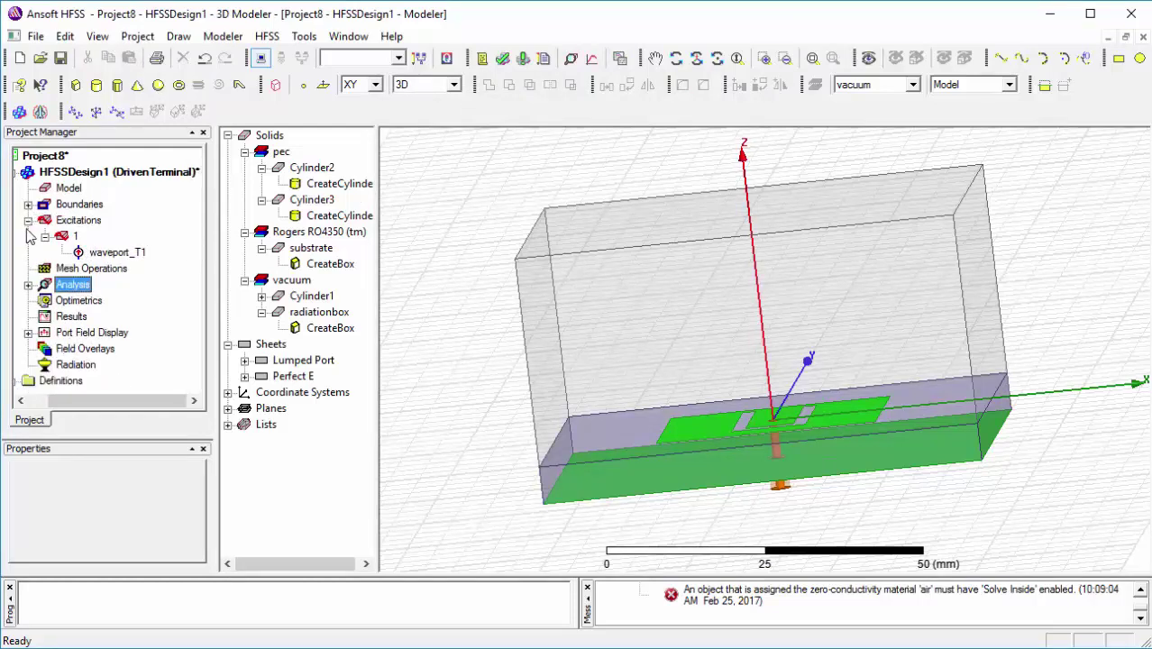
{"action": "left_click", "coordinate": [28, 219]}
{"action": "left_click", "coordinate": [28, 254]}
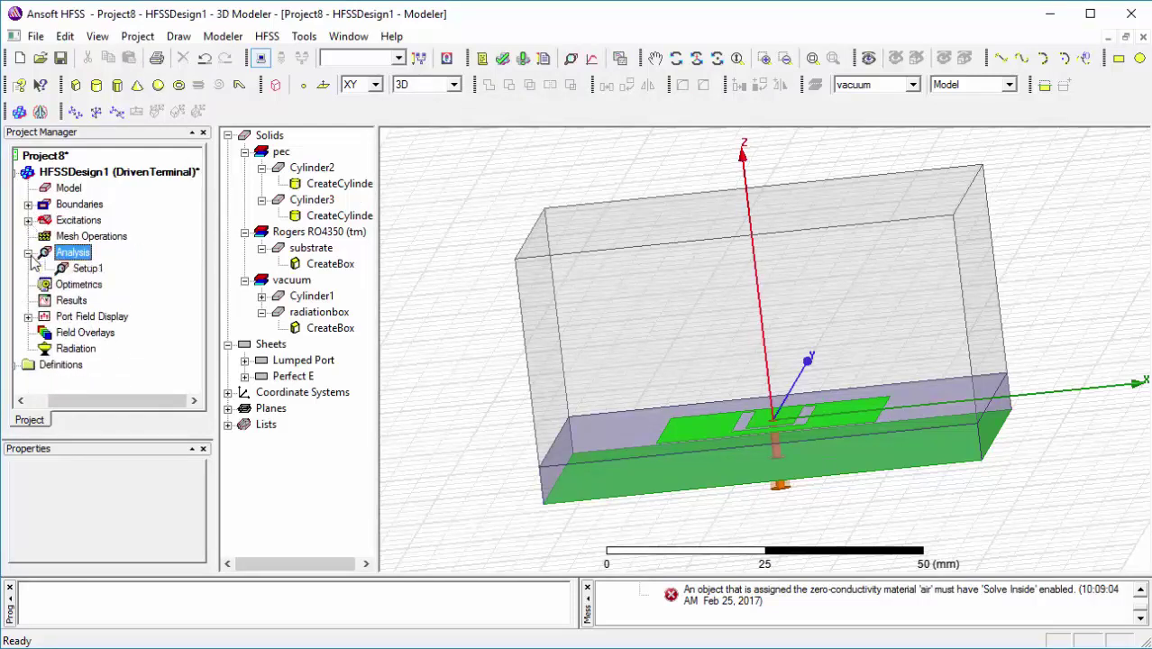
{"action": "left_click", "coordinate": [69, 270]}
{"action": "right_click", "coordinate": [68, 270]}
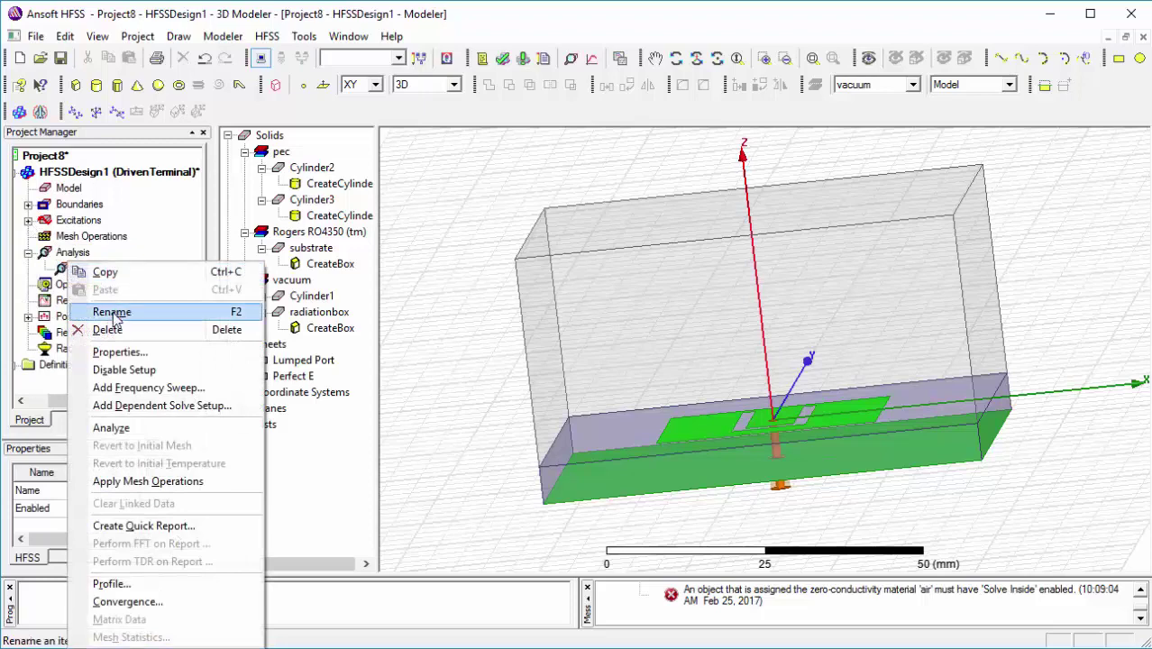
{"action": "left_click", "coordinate": [134, 389]}
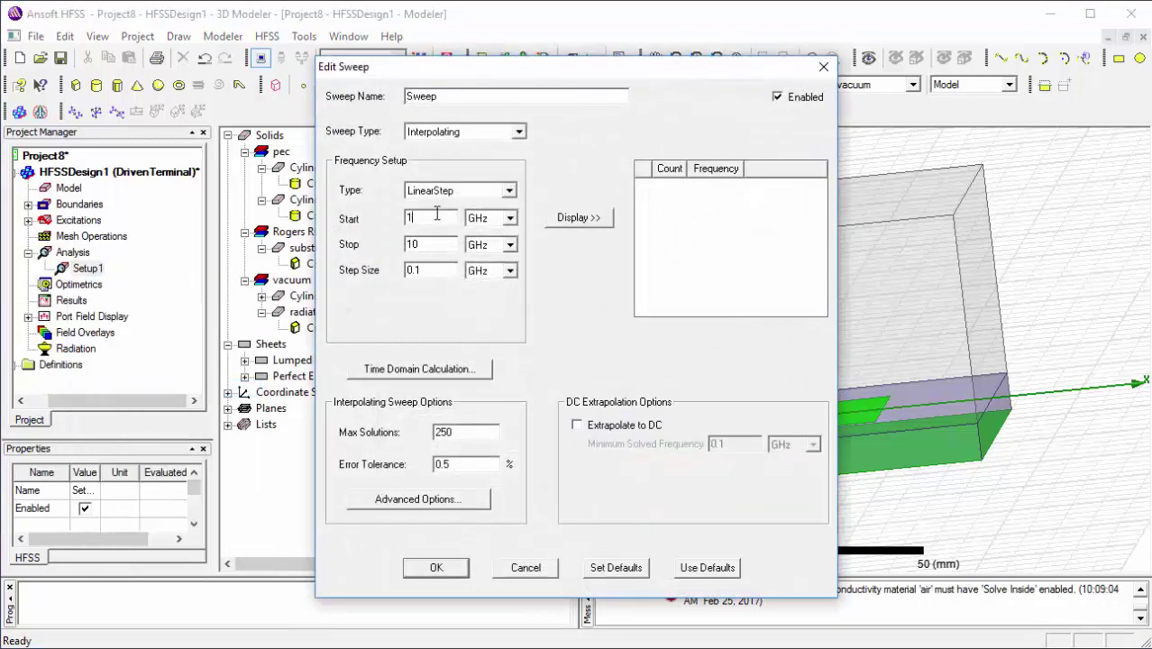
{"action": "left_click_drag", "start_coordinate": [433, 251], "coordinate": [301, 251]}
{"action": "left_click", "coordinate": [491, 132]}
{"action": "left_click", "coordinate": [486, 159]}
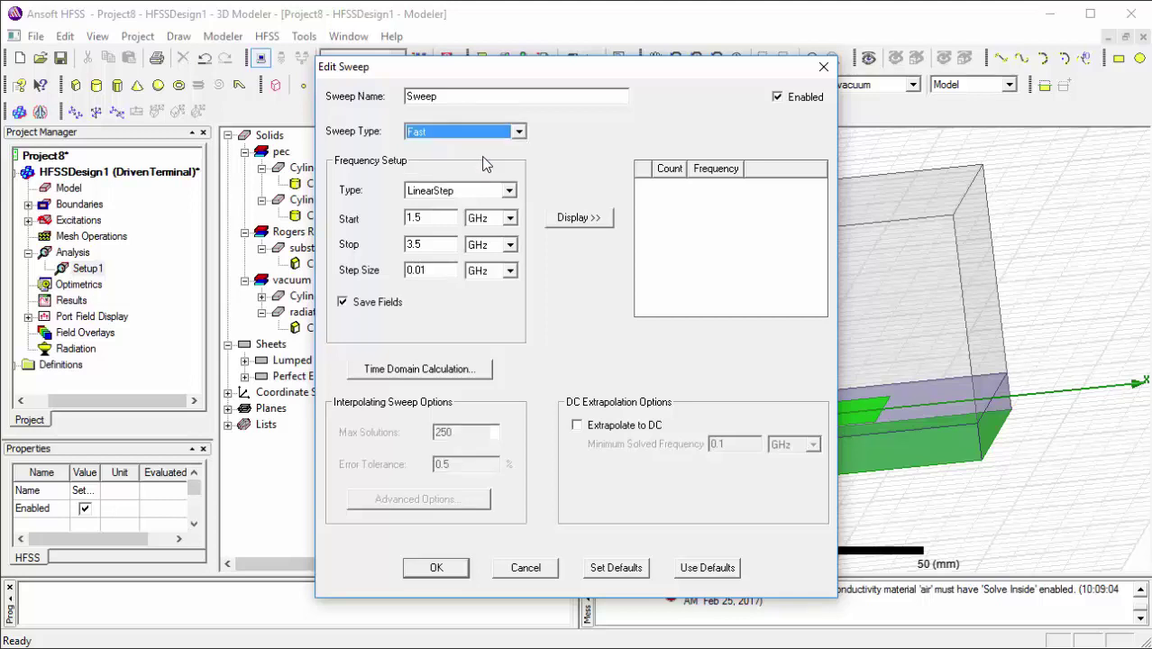
{"action": "left_click", "coordinate": [582, 221]}
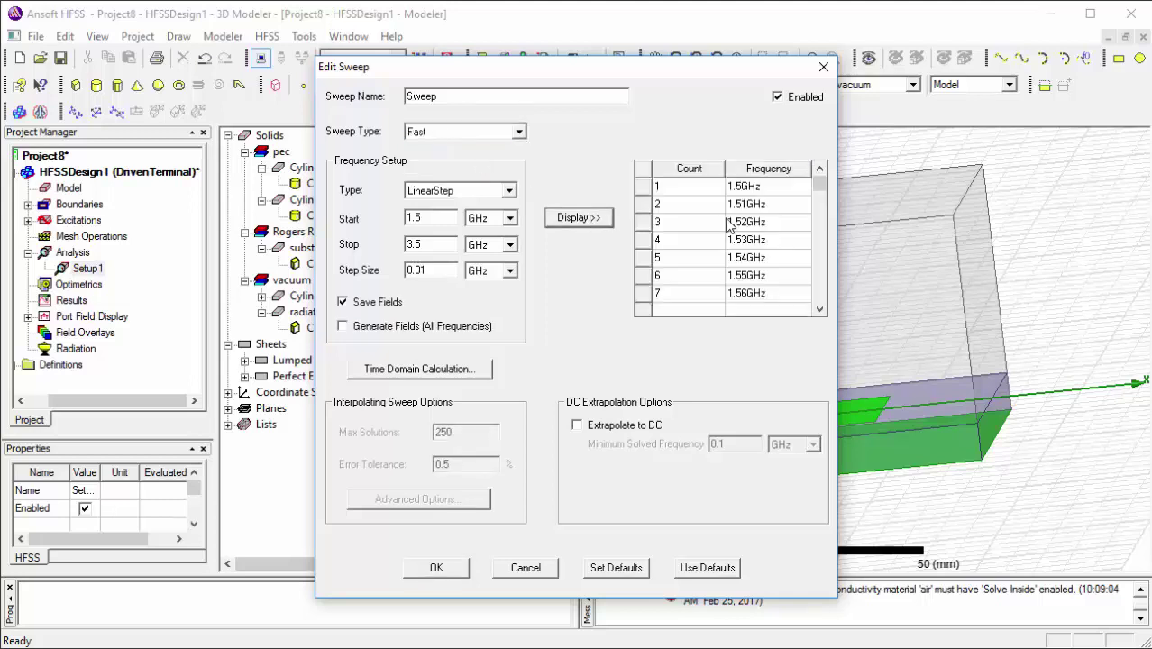
{"action": "mouse_move", "coordinate": [823, 183]}
{"action": "left_mouse_down"}
{"action": "mouse_move", "coordinate": [811, 335]}
{"action": "mouse_move", "coordinate": [823, 181]}
{"action": "left_mouse_up"}
{"action": "left_click", "coordinate": [458, 574]}
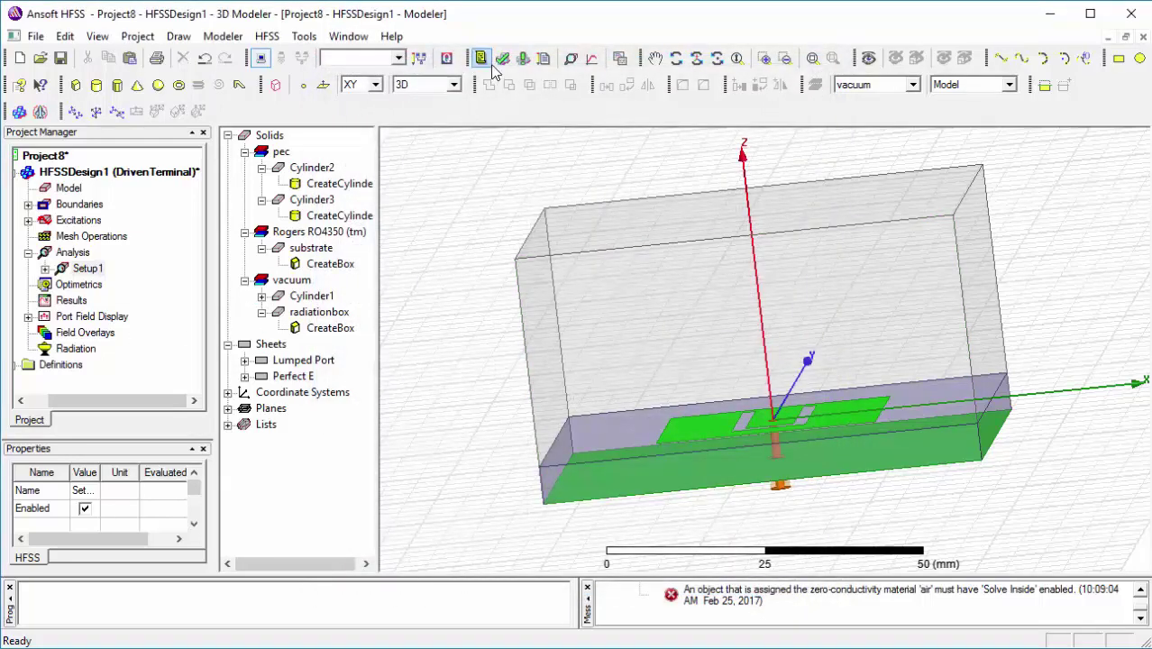
Step: Save the project and run a validation check on the design
{"action": "left_click", "coordinate": [61, 58]}
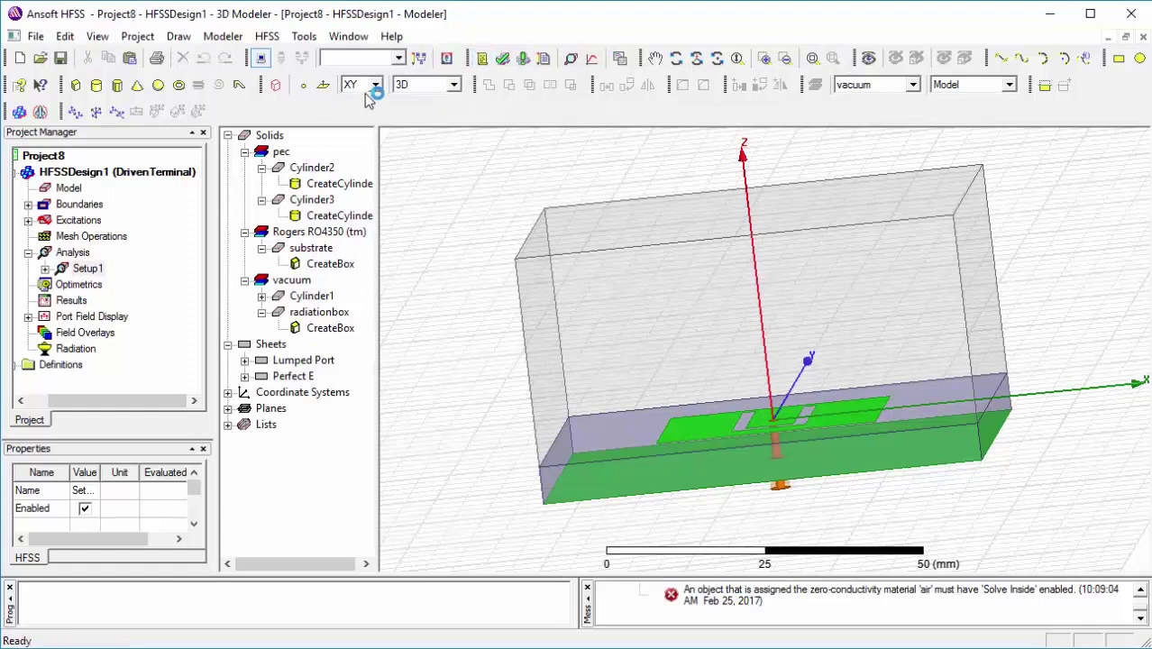
{"action": "left_click", "coordinate": [503, 60]}
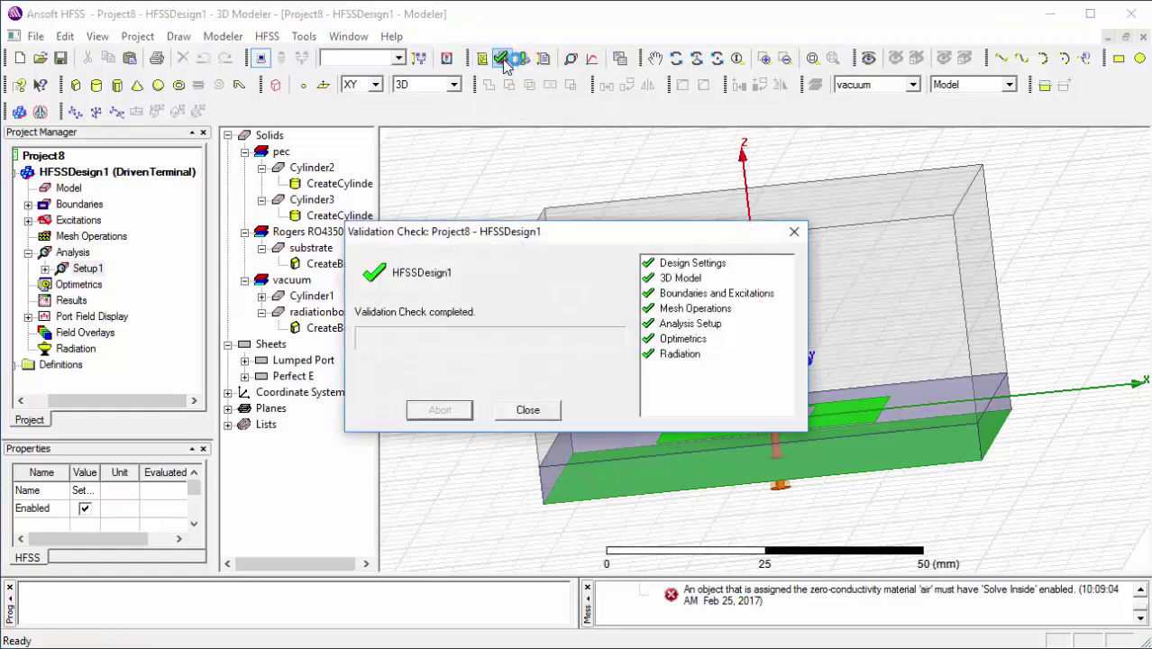
{"action": "left_click", "coordinate": [523, 416]}
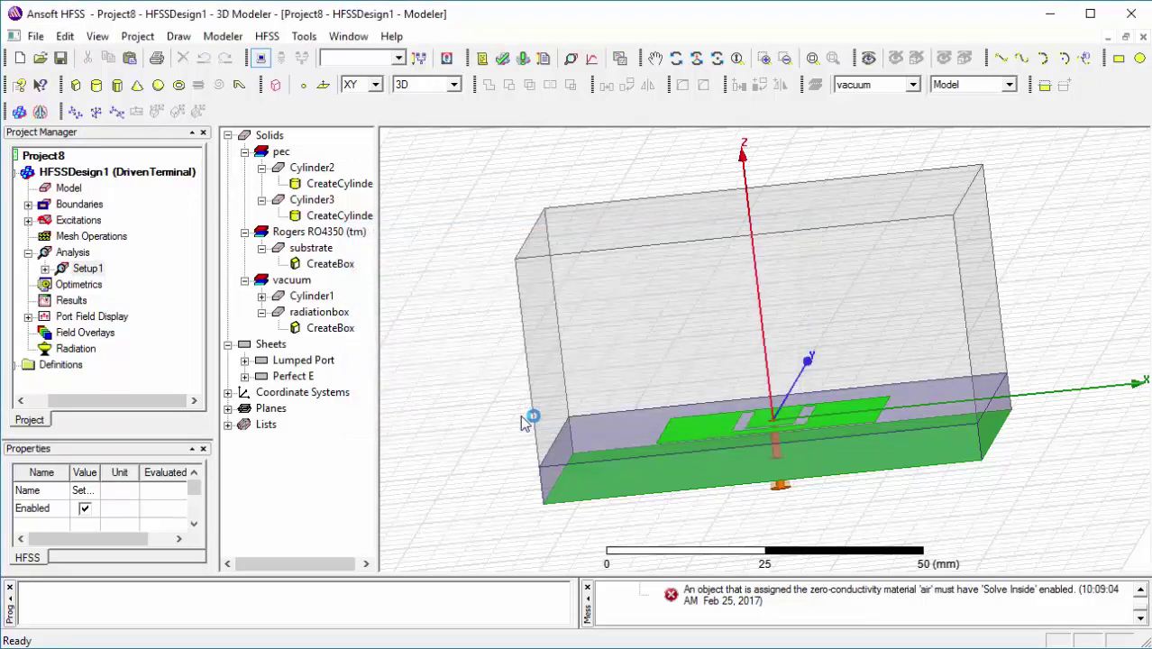
Step: Run the simulation and create a rectangular terminal solution data plot of dB(St(waveport_T1,waveport_T1))
{"action": "left_click", "coordinate": [522, 57]}
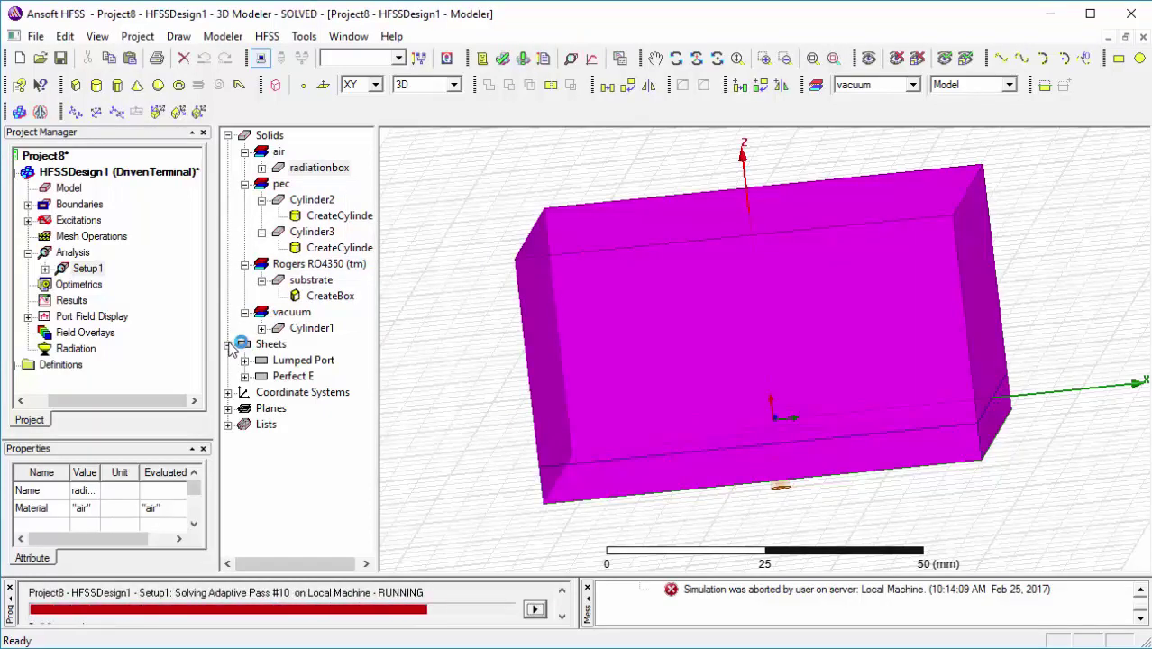
{"action": "left_click", "coordinate": [72, 285]}
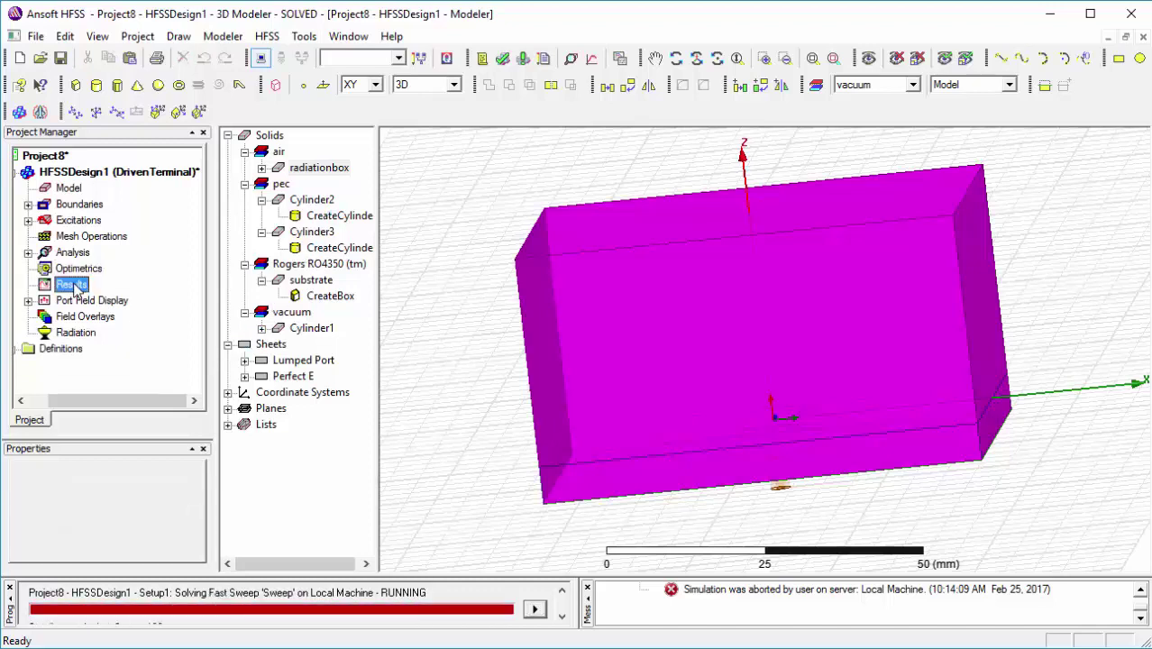
{"action": "right_click", "coordinate": [75, 287]}
{"action": "mouse_move", "coordinate": [141, 301]}
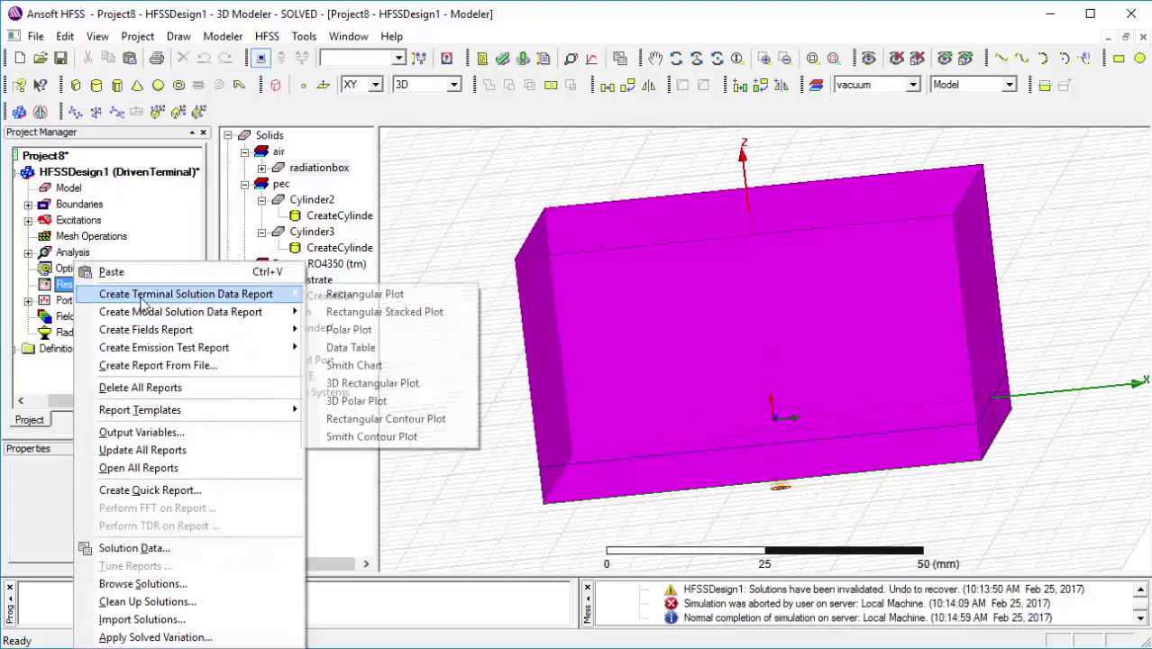
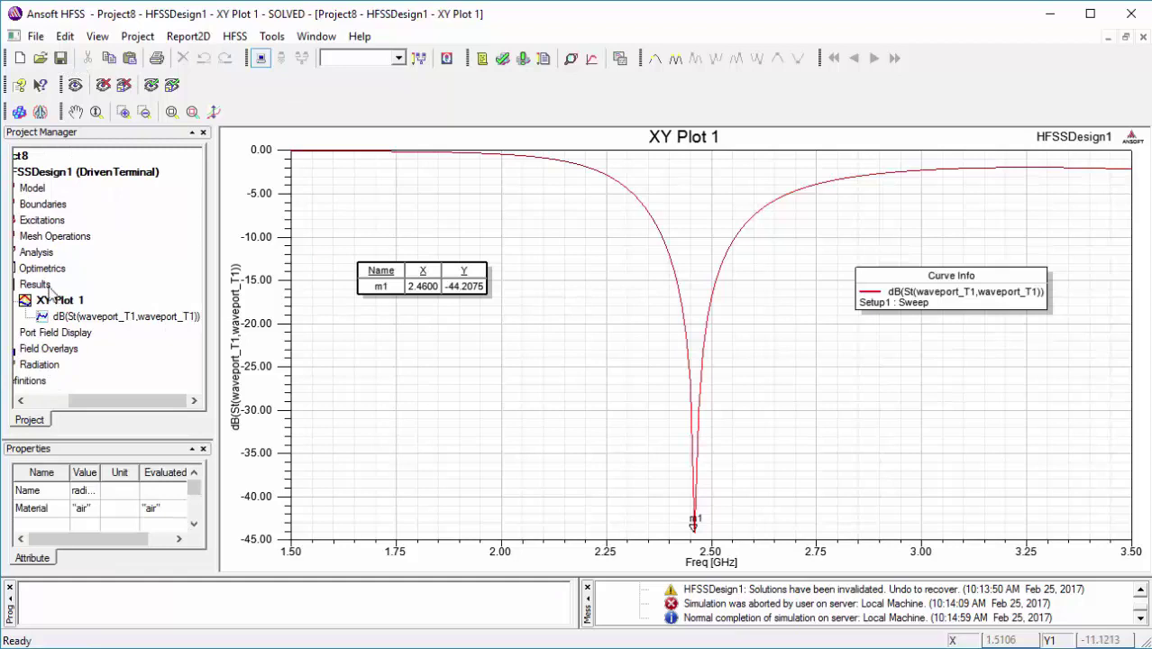
Step: Insert an infinite sphere far-field setup with Phi from 0 to 90 deg in 90 deg steps and Theta from -180 to 180 deg in 2 deg steps
{"action": "left_click", "coordinate": [234, 36]}
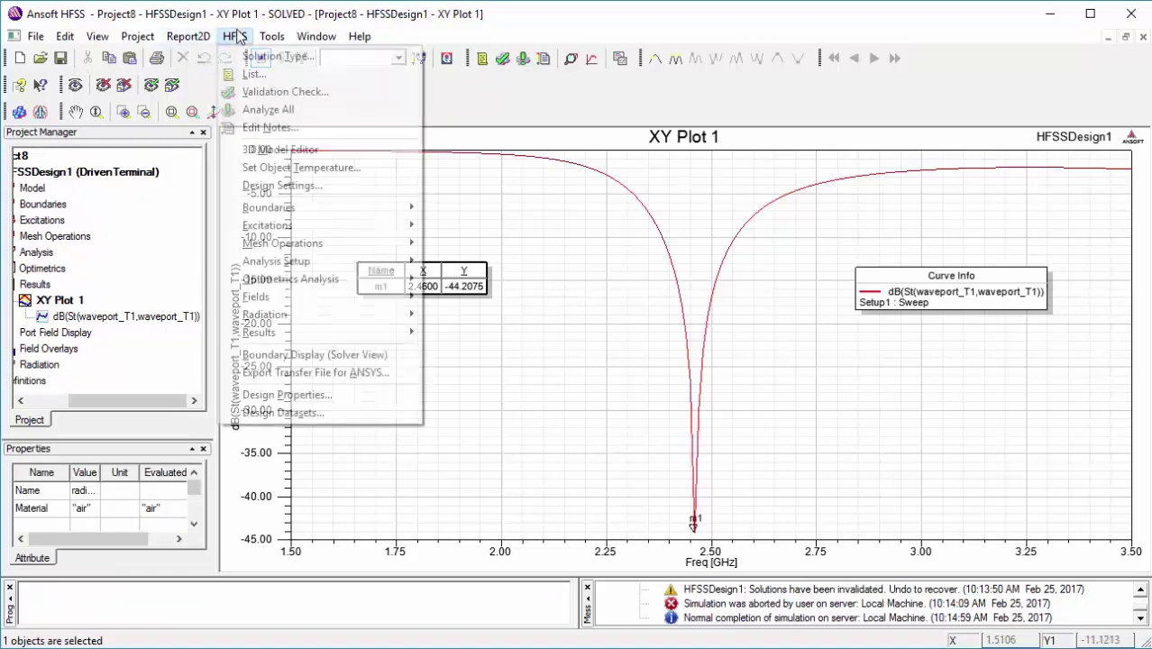
{"action": "mouse_move", "coordinate": [361, 314]}
{"action": "mouse_move", "coordinate": [455, 316]}
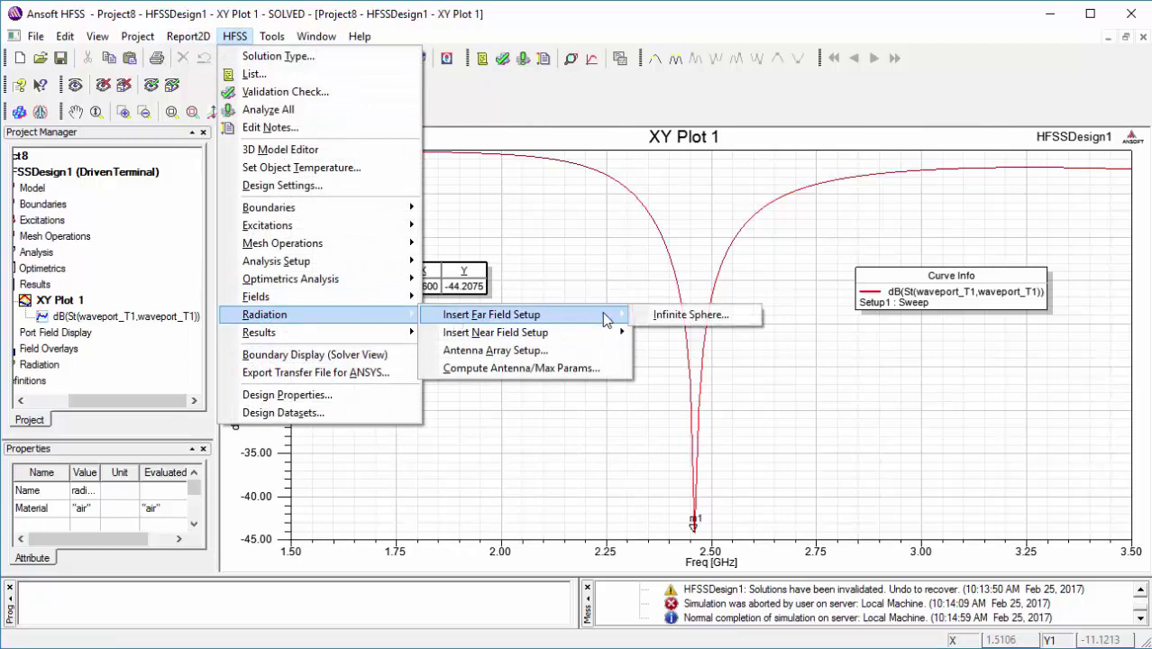
{"action": "left_click", "coordinate": [672, 314]}
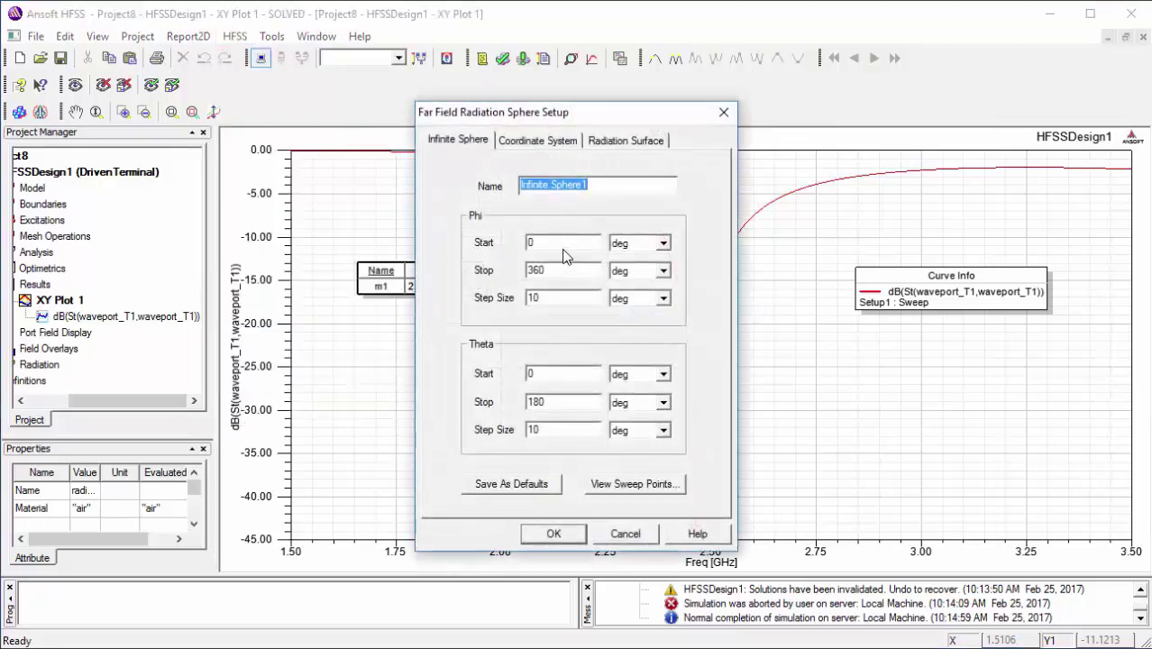
{"action": "left_click", "coordinate": [558, 265]}
{"action": "left_click_drag", "start_coordinate": [558, 265], "coordinate": [493, 259]}
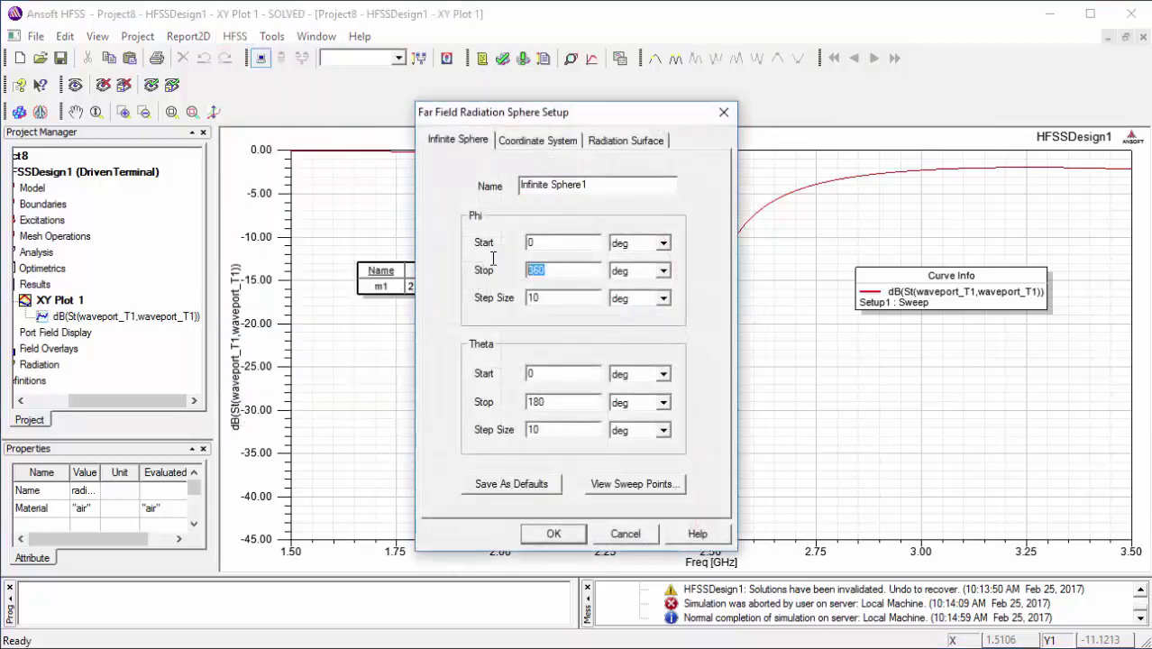
{"action": "type", "text": "90"}
{"action": "left_click_drag", "start_coordinate": [551, 303], "coordinate": [459, 281]}
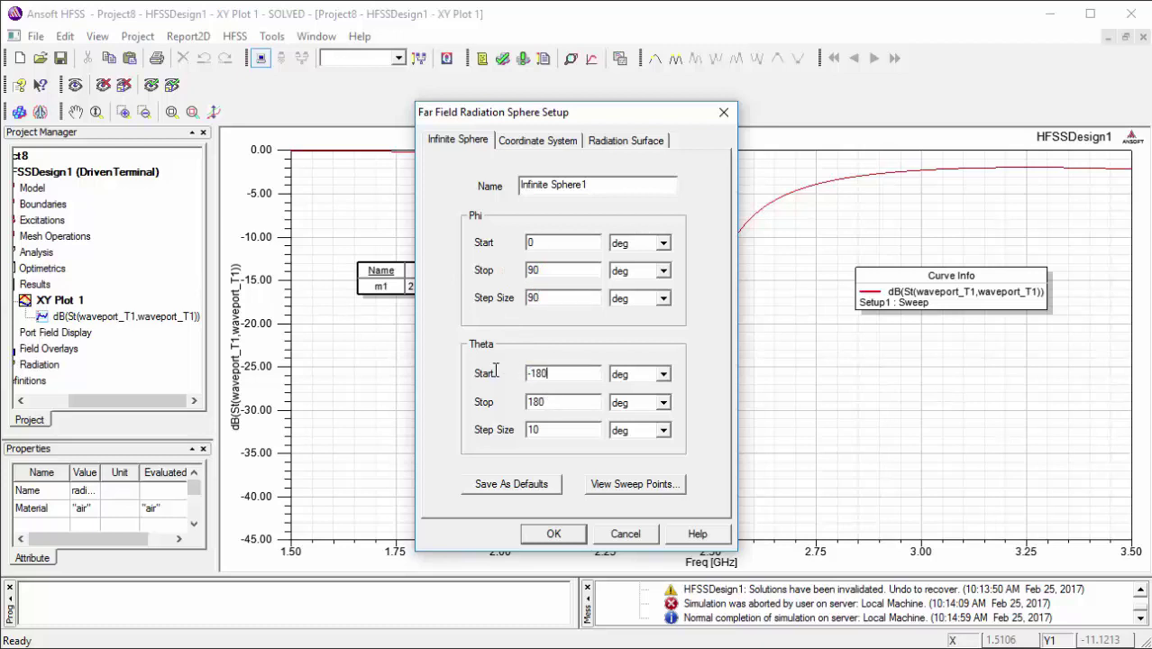
{"action": "double_click", "coordinate": [548, 429]}
{"action": "type", "text": "2"}
{"action": "left_click", "coordinate": [552, 533]}
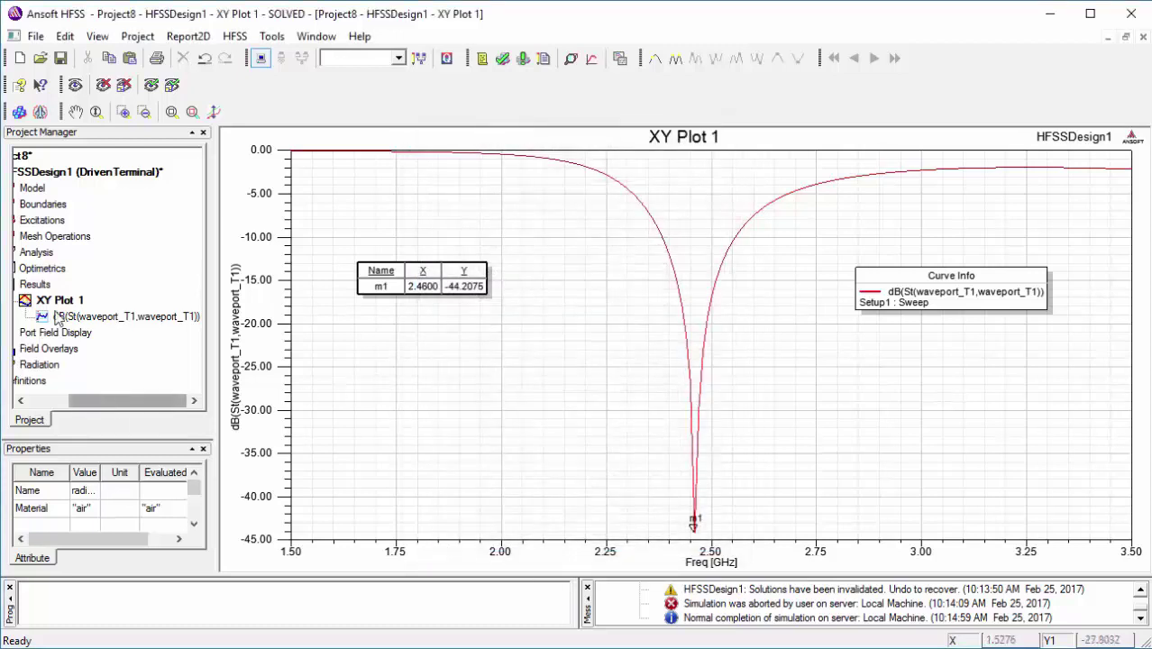
Step: Start a far-field radiation pattern report on Infinite Sphere1 with the trace quantity dB(rETotal)
{"action": "left_click", "coordinate": [36, 284]}
{"action": "left_click_drag", "start_coordinate": [89, 400], "coordinate": [38, 403]}
{"action": "right_click", "coordinate": [109, 286]}
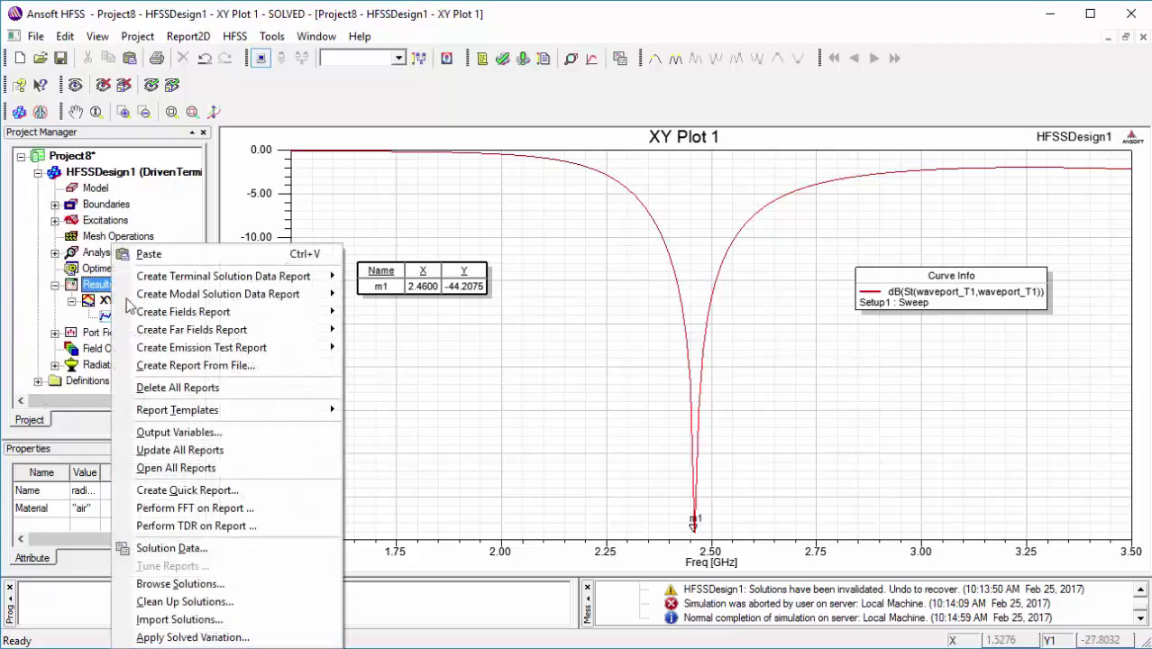
{"action": "mouse_move", "coordinate": [225, 330]}
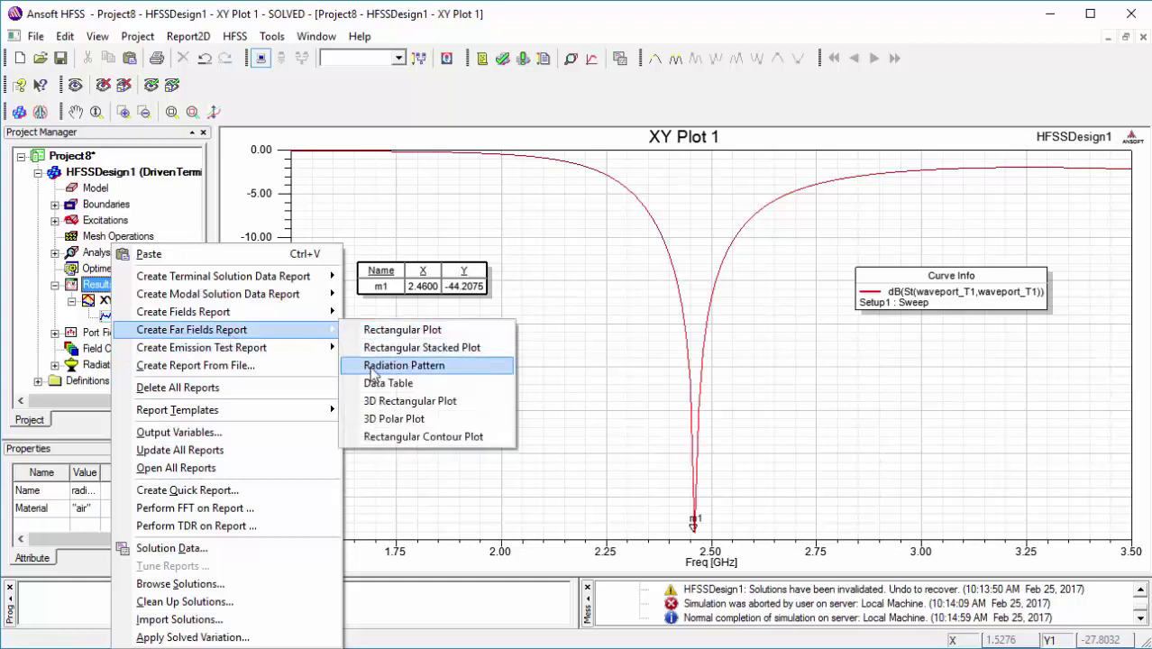
{"action": "left_click", "coordinate": [372, 368]}
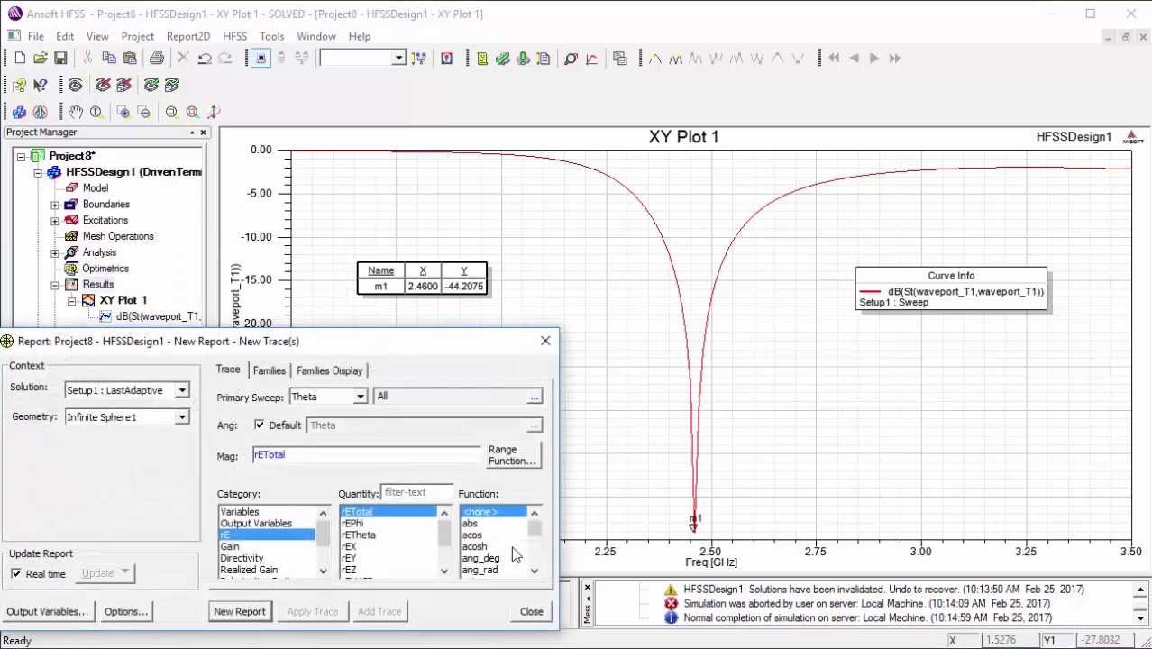
{"action": "left_click", "coordinate": [533, 557]}
{"action": "left_click", "coordinate": [534, 557]}
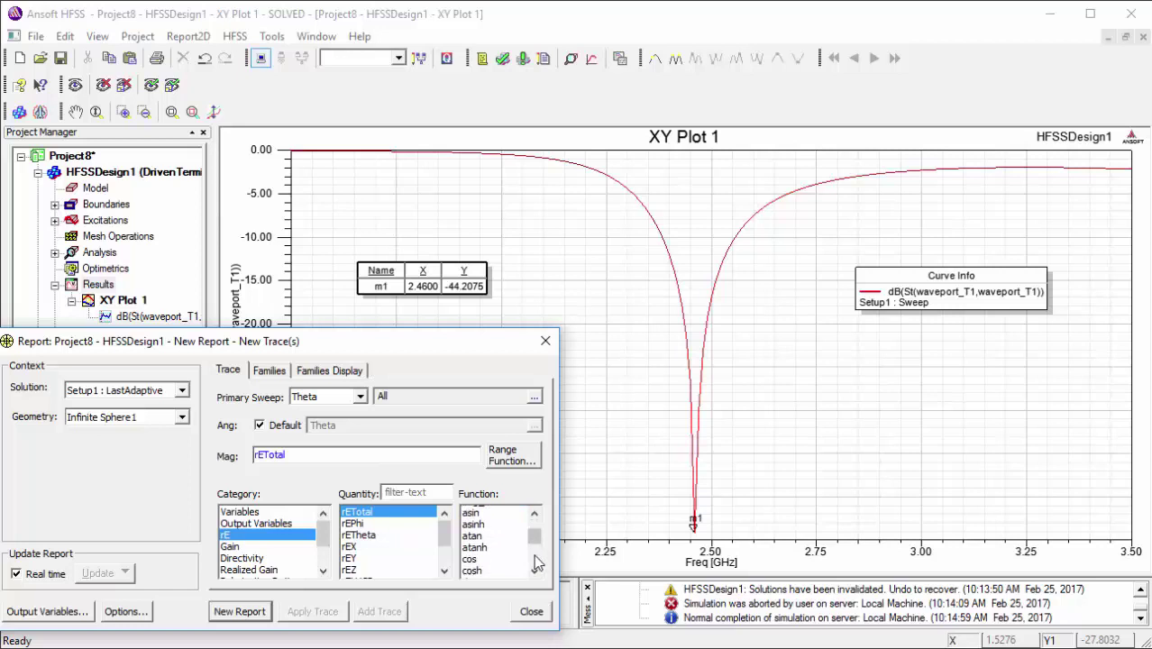
{"action": "left_click", "coordinate": [483, 536]}
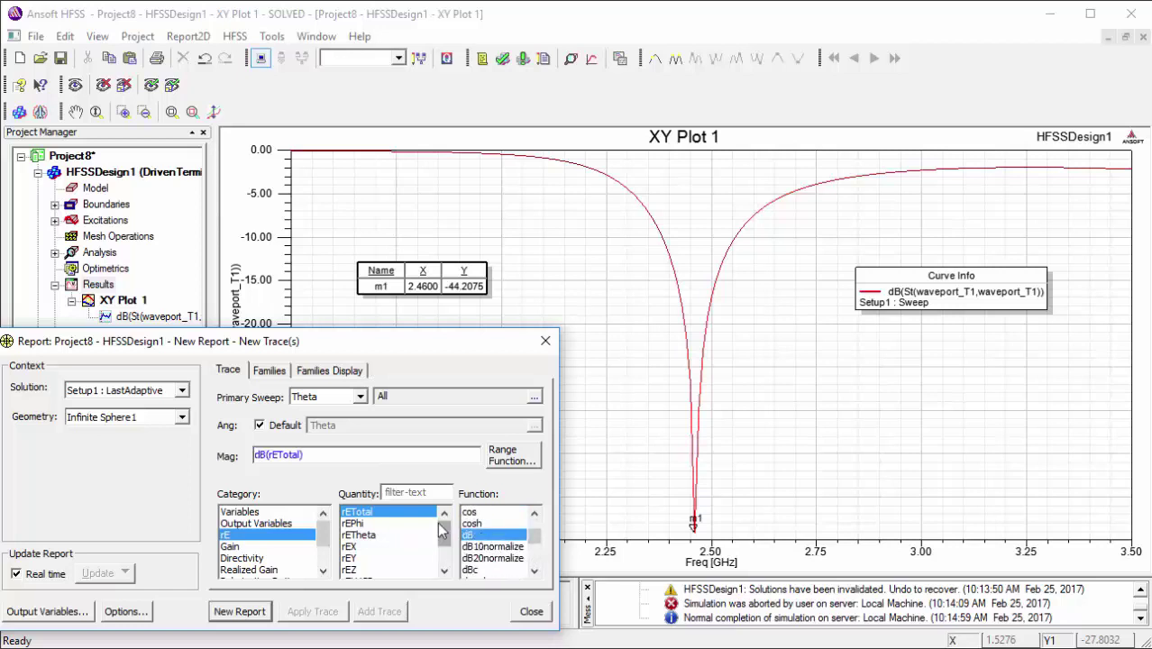
Step: Restrict the radiation pattern's Phi values to 90deg and generate the report
{"action": "left_click", "coordinate": [282, 372]}
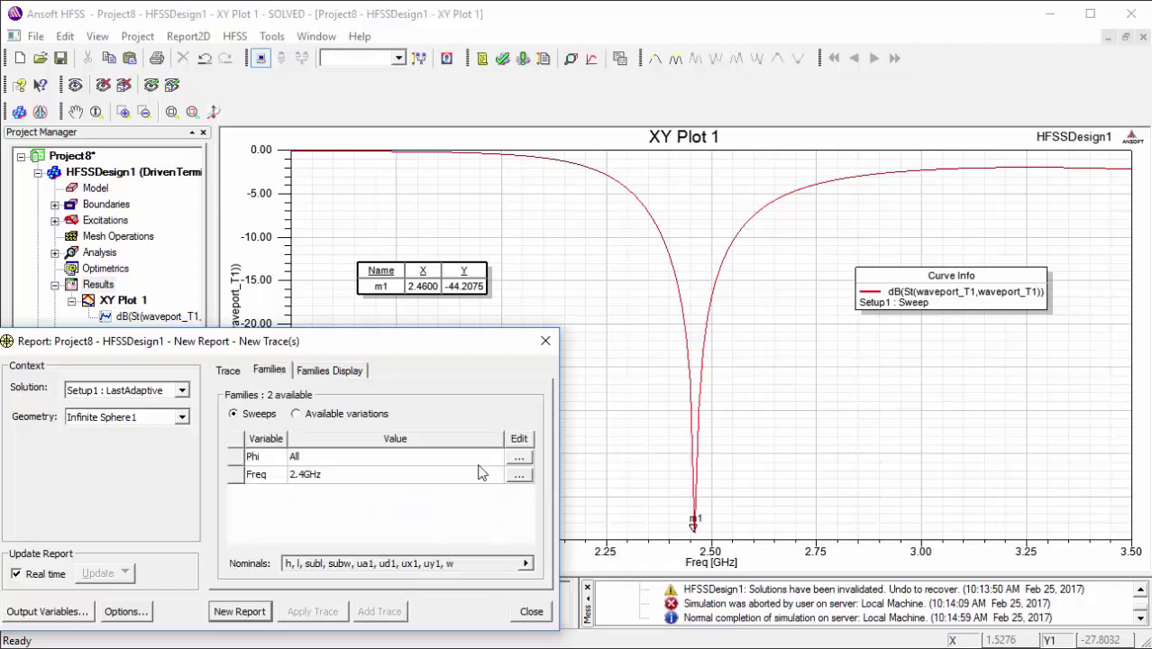
{"action": "left_click", "coordinate": [519, 457]}
{"action": "left_click", "coordinate": [558, 466]}
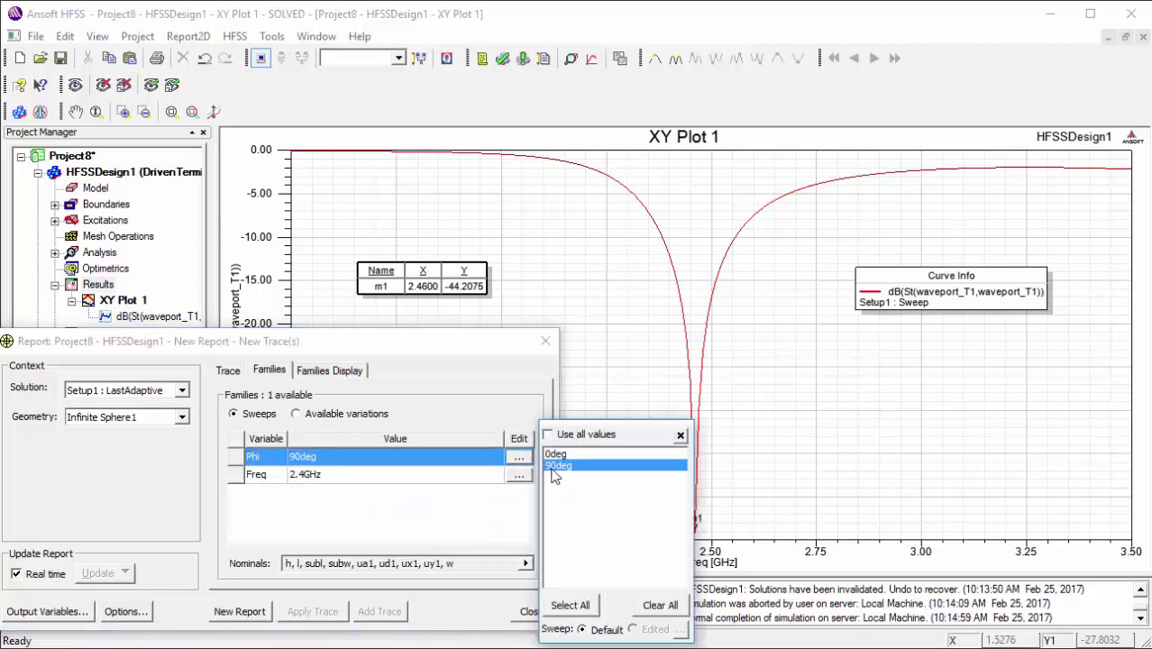
{"action": "left_click", "coordinate": [256, 376]}
{"action": "left_click", "coordinate": [245, 375]}
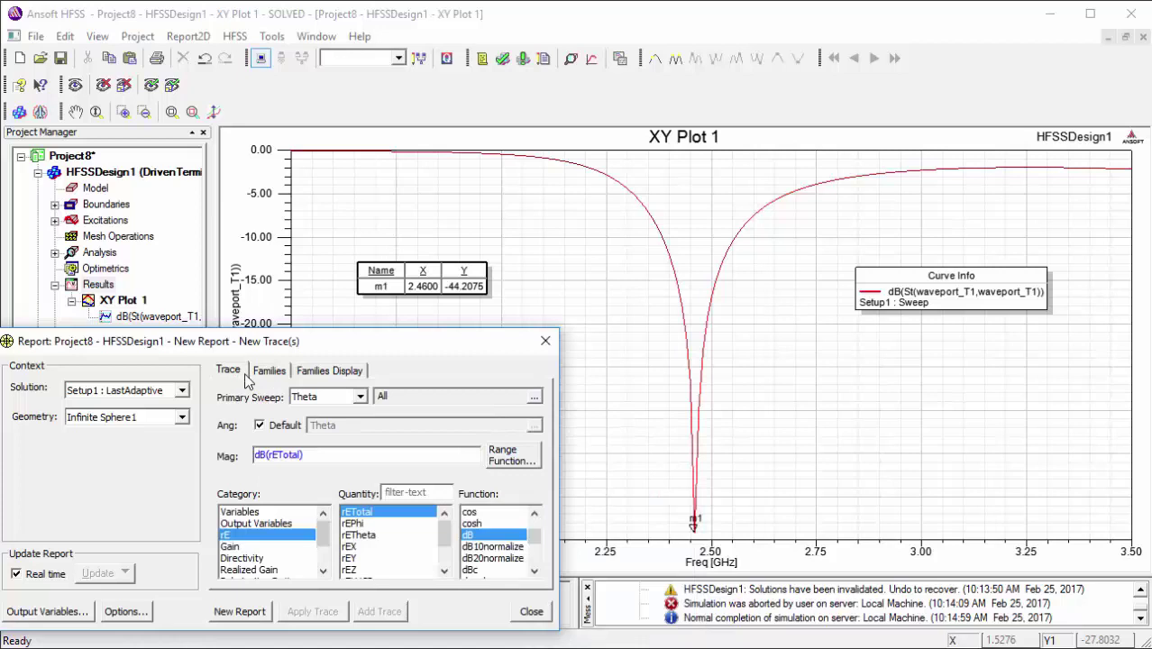
{"action": "left_click", "coordinate": [239, 612]}
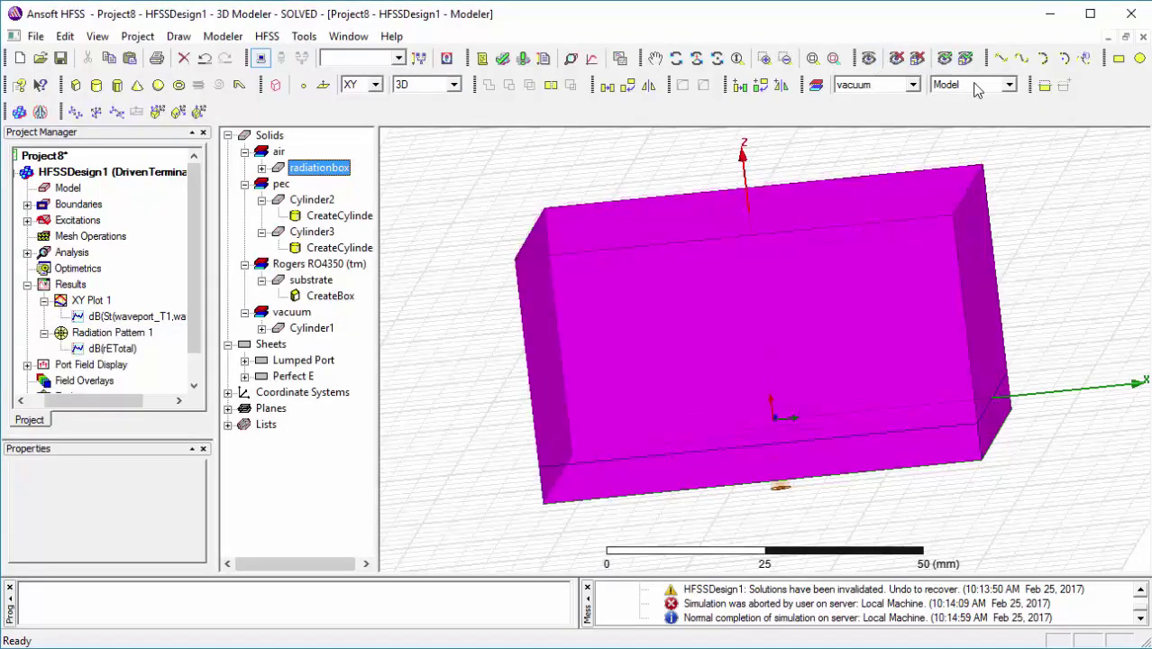
Step: Hide the radiationbox object in the 3D model view
{"action": "left_click", "coordinate": [869, 58]}
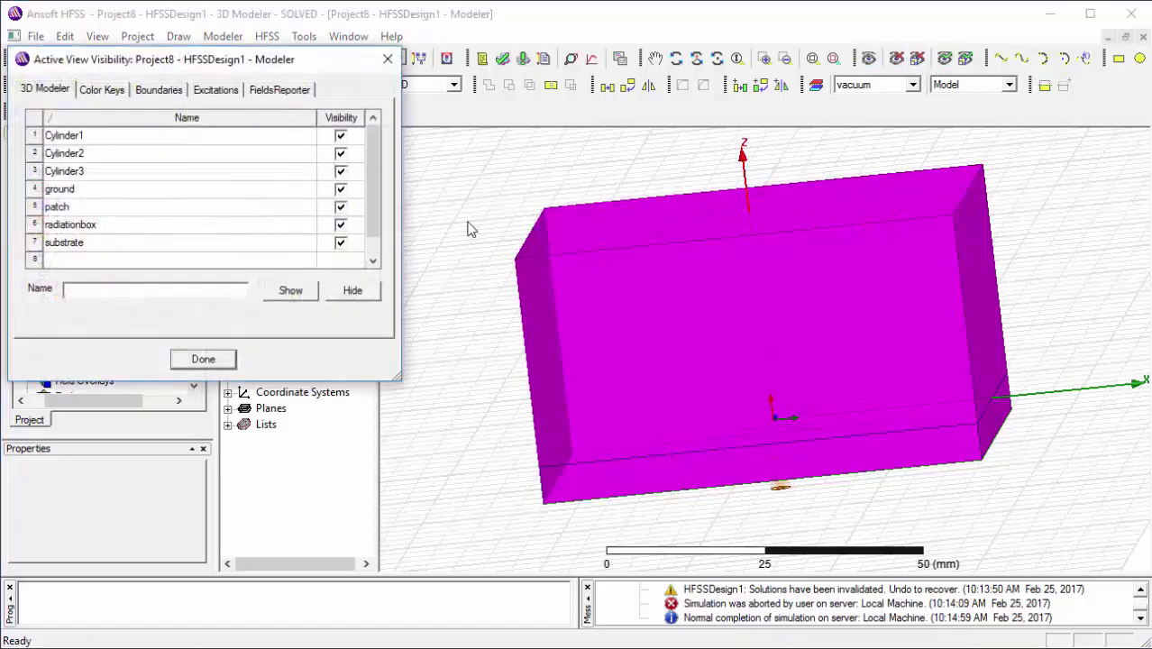
{"action": "left_click_drag", "start_coordinate": [369, 221], "coordinate": [371, 256]}
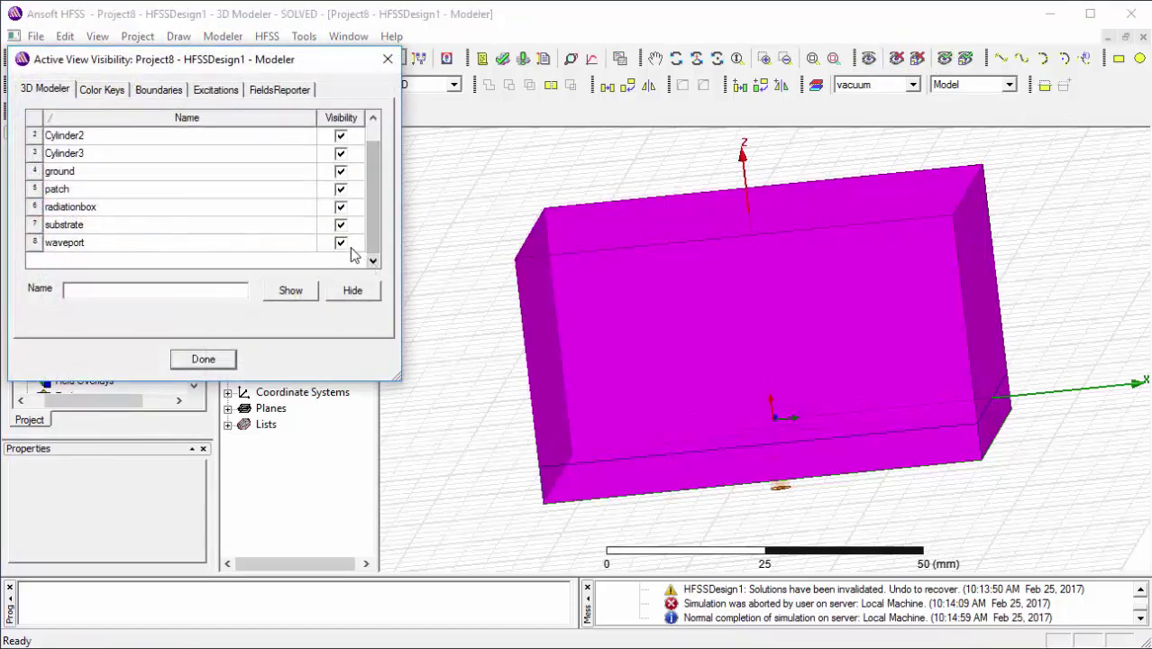
{"action": "left_click", "coordinate": [341, 208]}
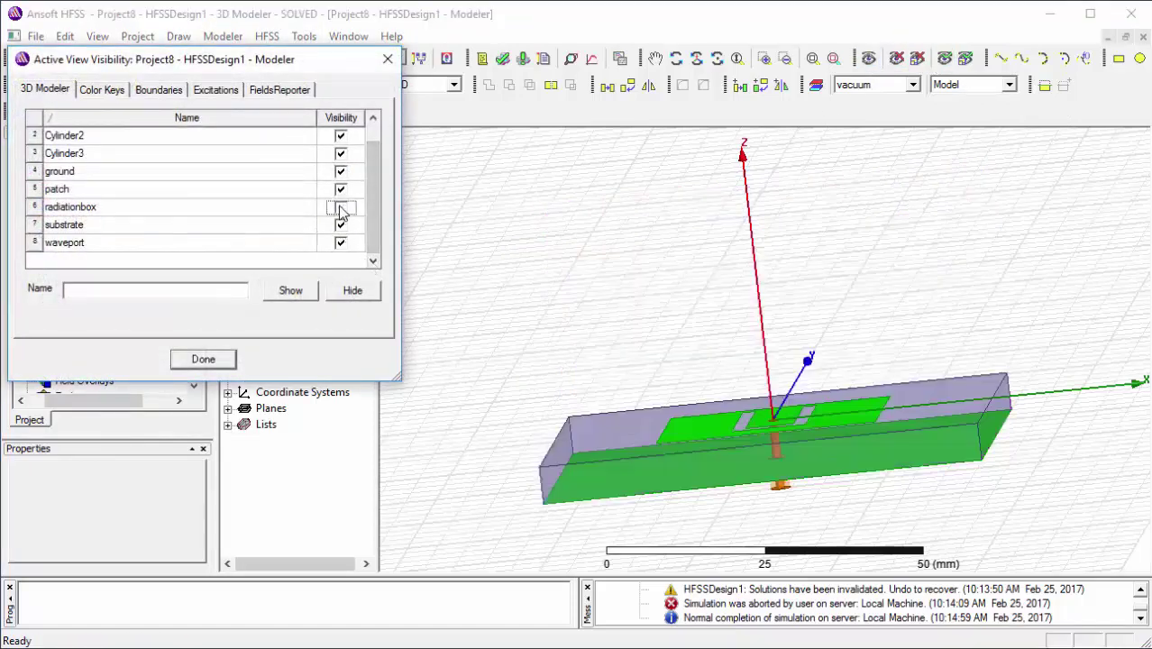
{"action": "left_click", "coordinate": [221, 357]}
Step: Select the face of the U-slot patch on top of the substrate
{"action": "left_click", "coordinate": [676, 58]}
{"action": "left_click_drag", "start_coordinate": [843, 252], "coordinate": [881, 310]}
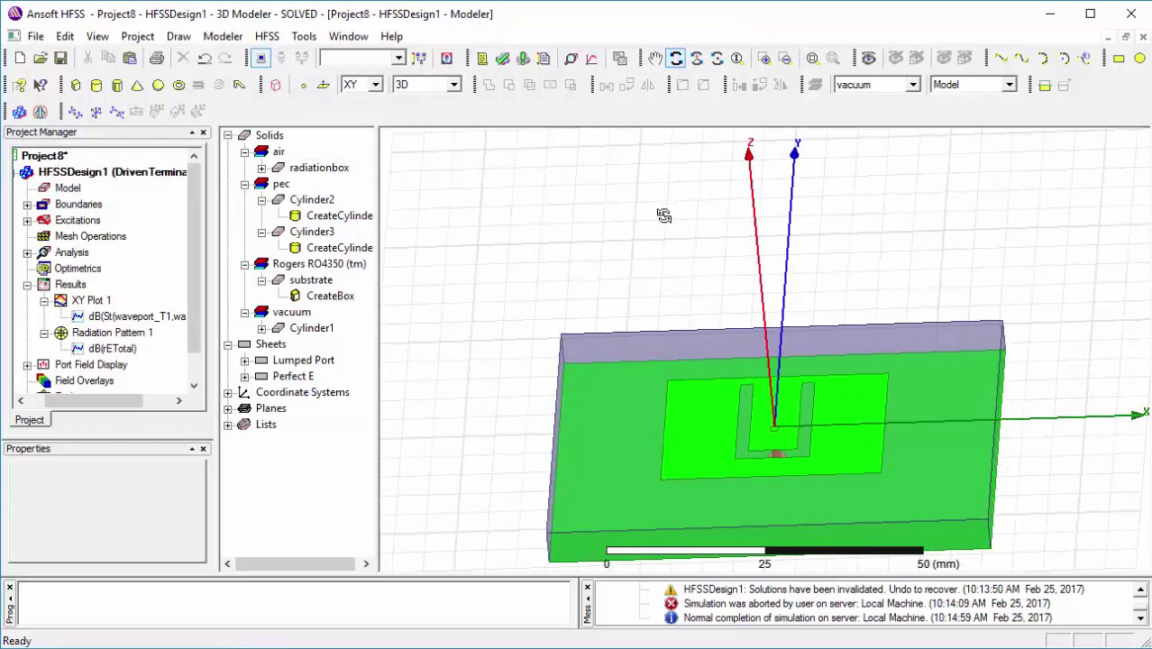
{"action": "key", "text": "Escape"}
{"action": "left_click", "coordinate": [708, 428]}
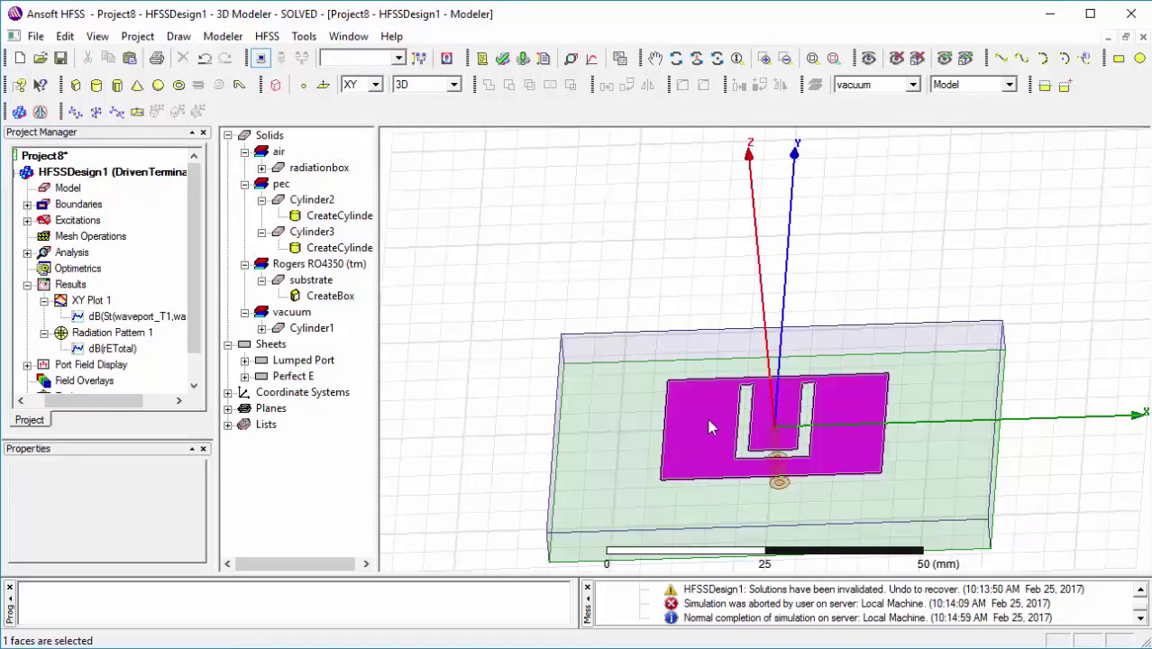
{"action": "right_click", "coordinate": [709, 428]}
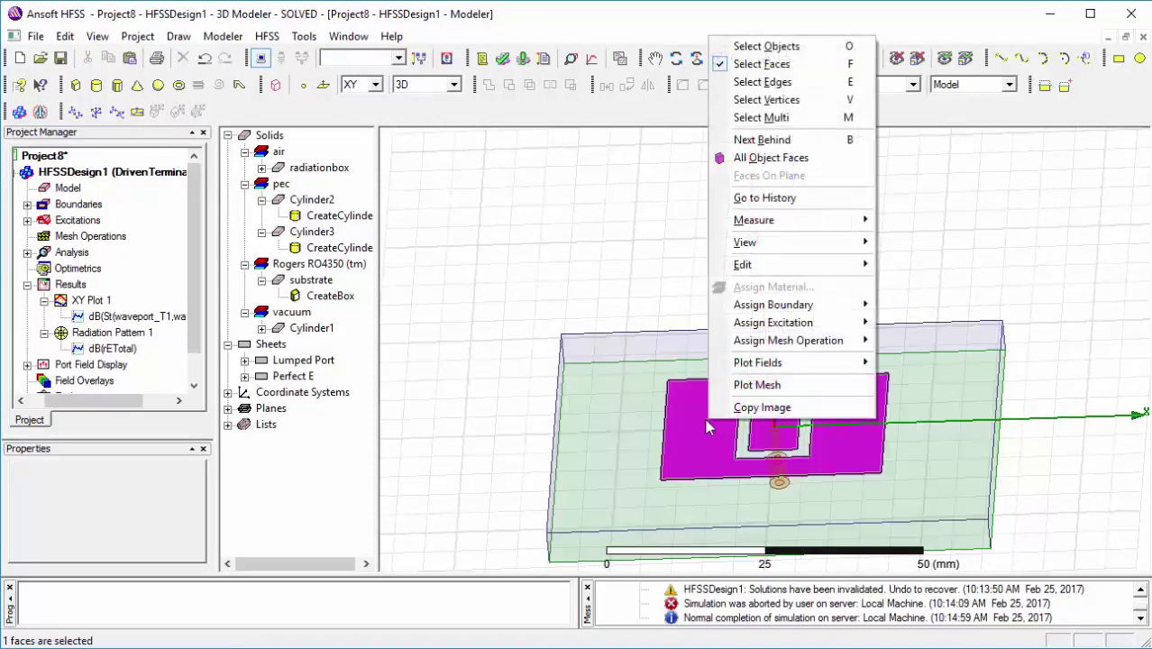
{"action": "left_click", "coordinate": [761, 407]}
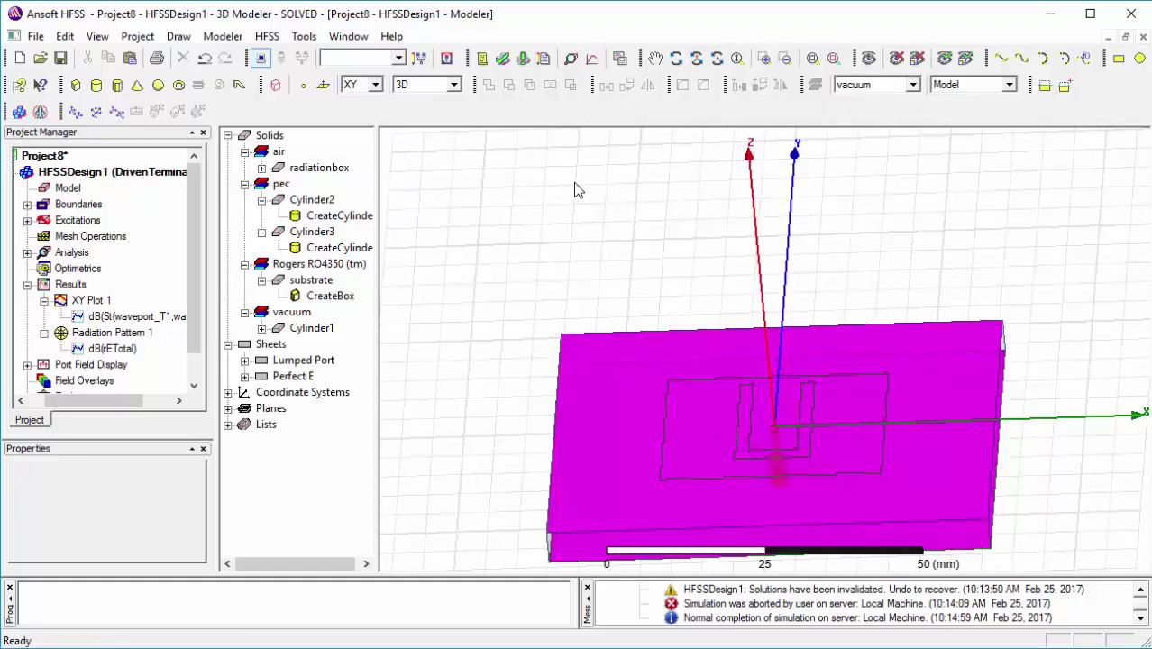
{"action": "left_click", "coordinate": [577, 190]}
{"action": "left_click", "coordinate": [708, 424]}
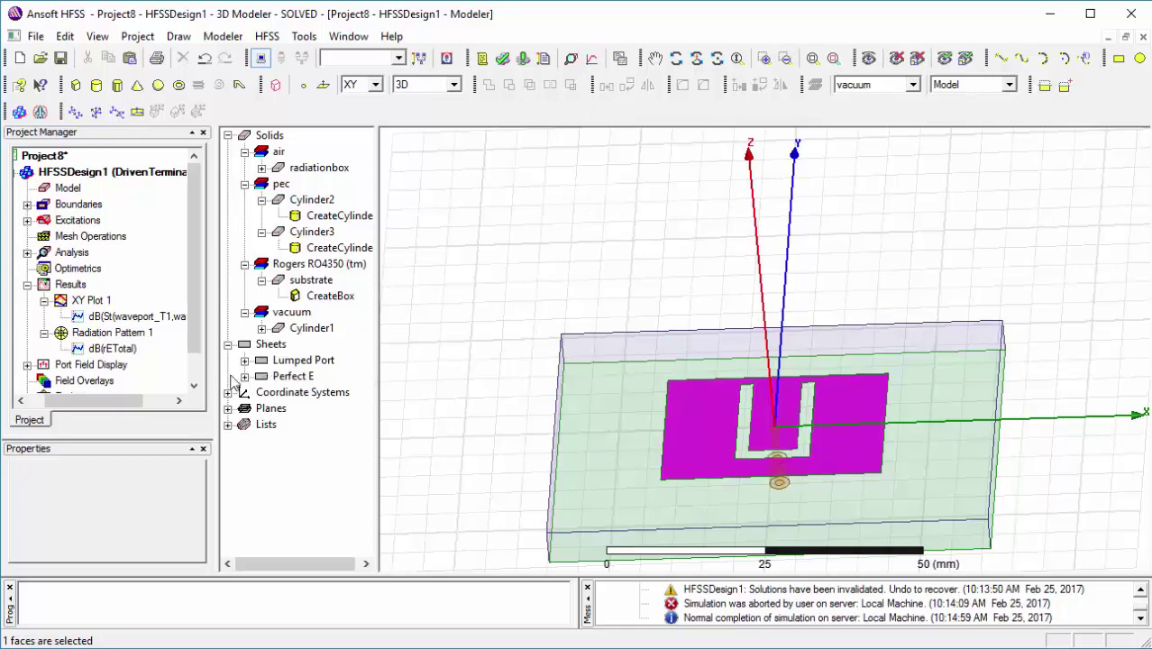
Step: Plot the Mag_E field on the selected patch face using Setup1 : LastAdaptive at 2.4GHz and 0deg phase
{"action": "right_click", "coordinate": [67, 381]}
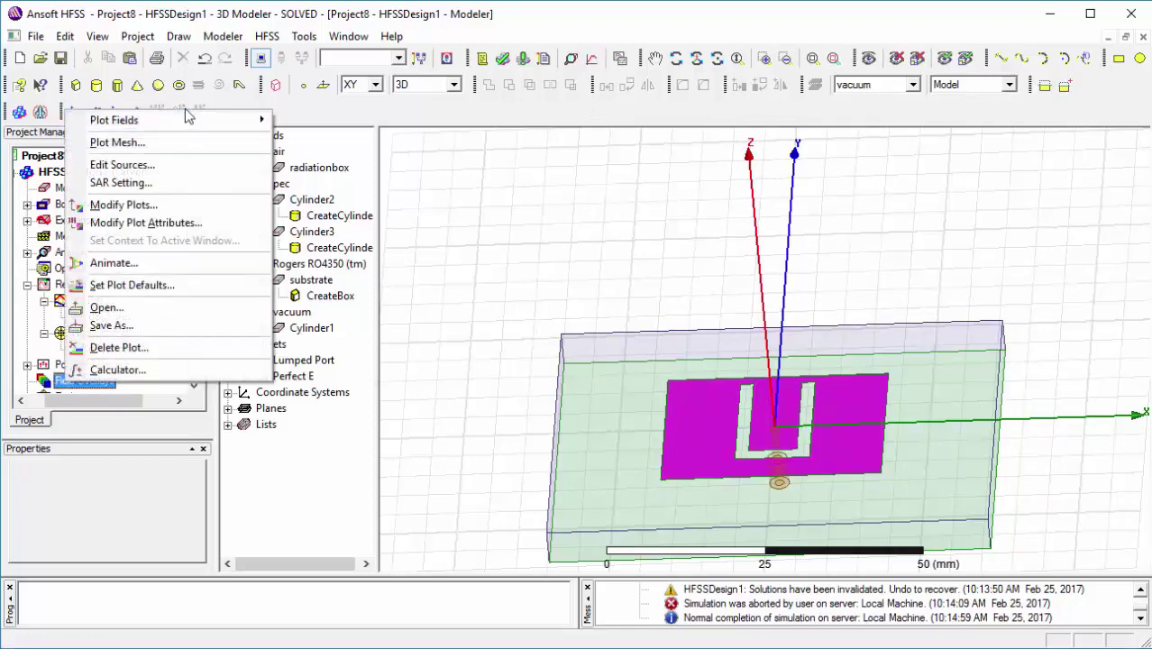
{"action": "mouse_move", "coordinate": [252, 120]}
{"action": "mouse_move", "coordinate": [293, 121]}
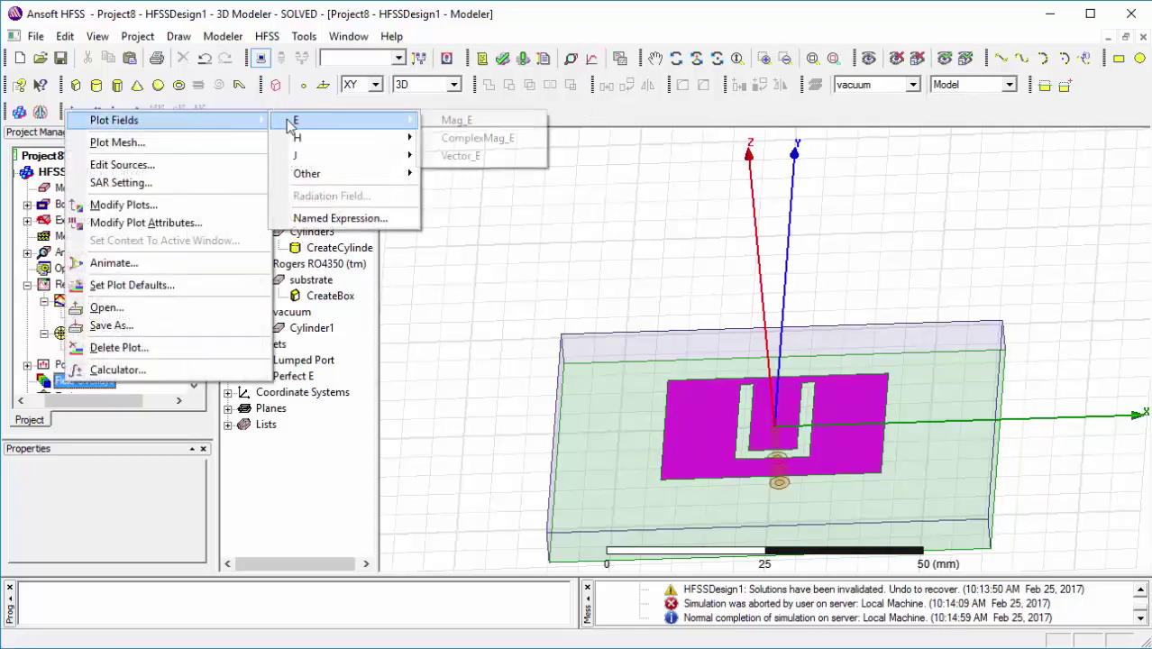
{"action": "left_click", "coordinate": [454, 121]}
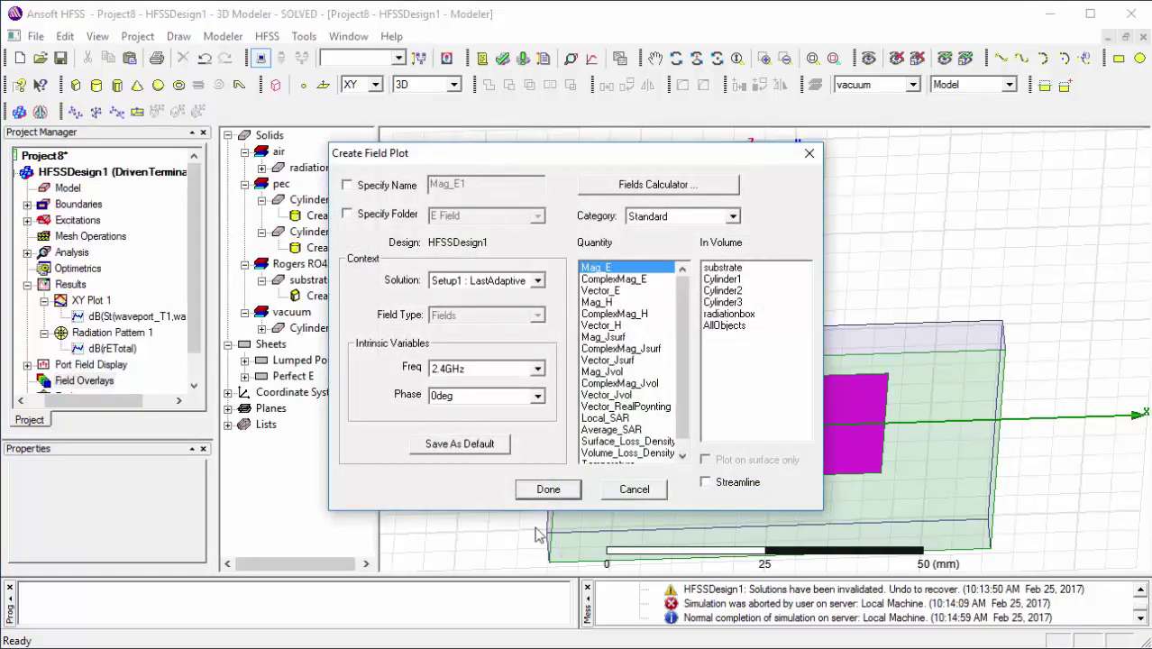
{"action": "left_click", "coordinate": [547, 493]}
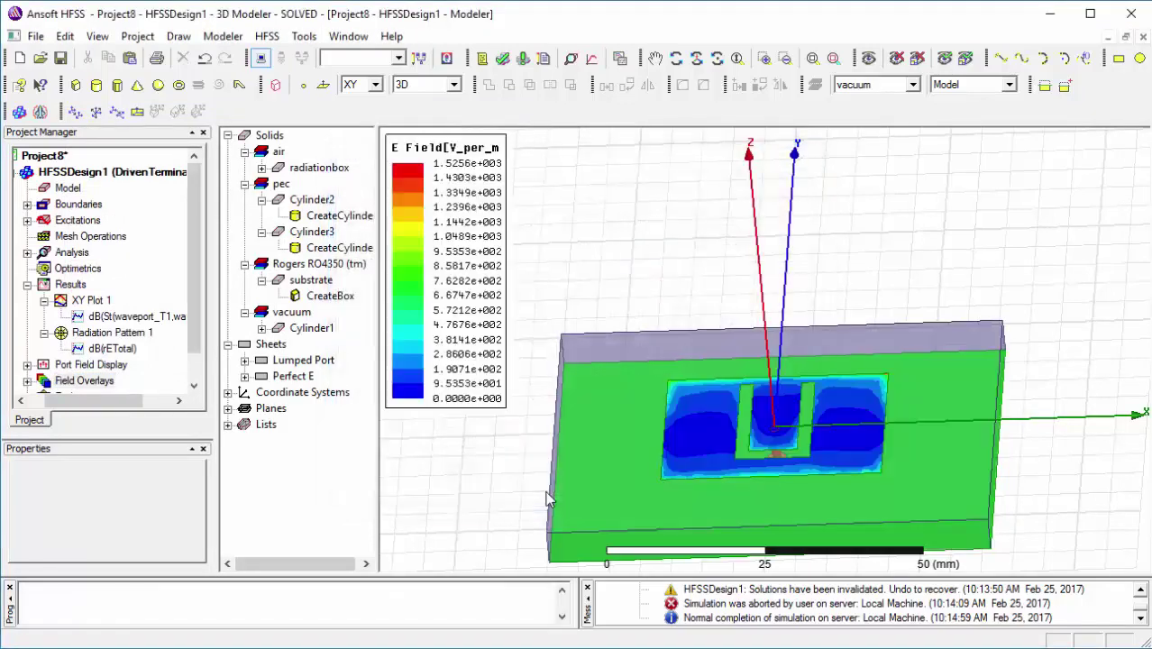